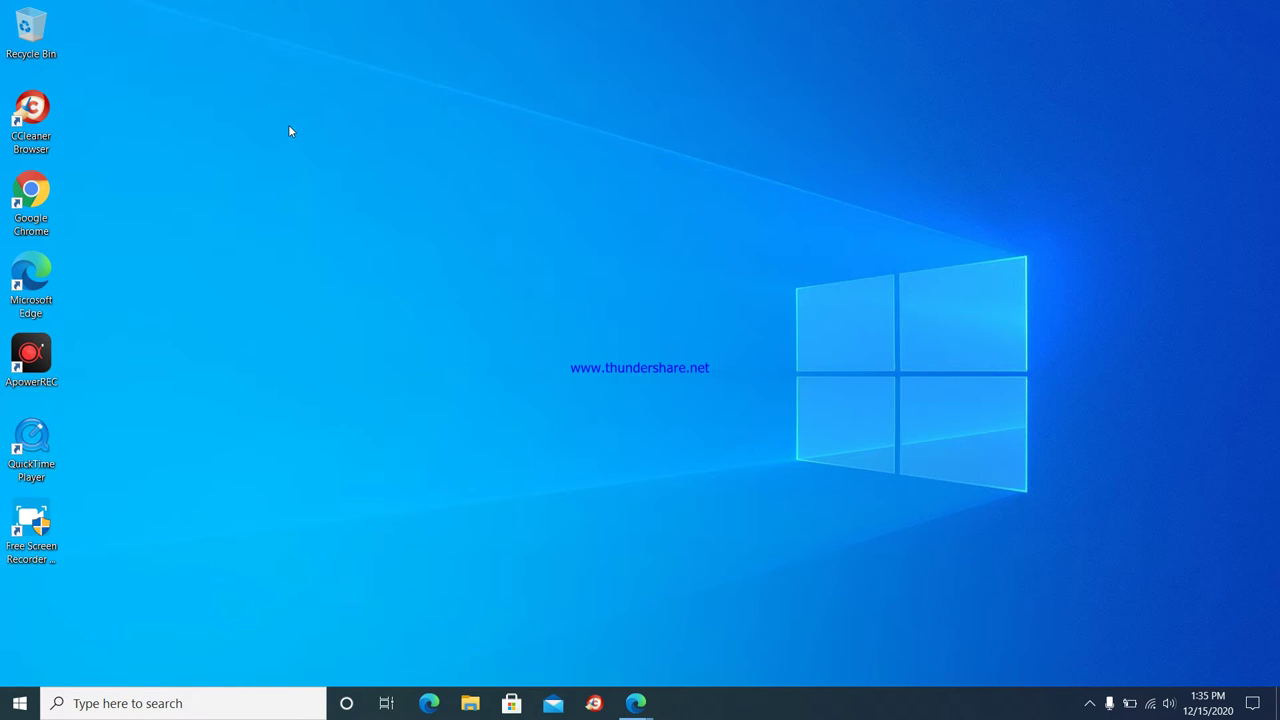
click(478, 708)
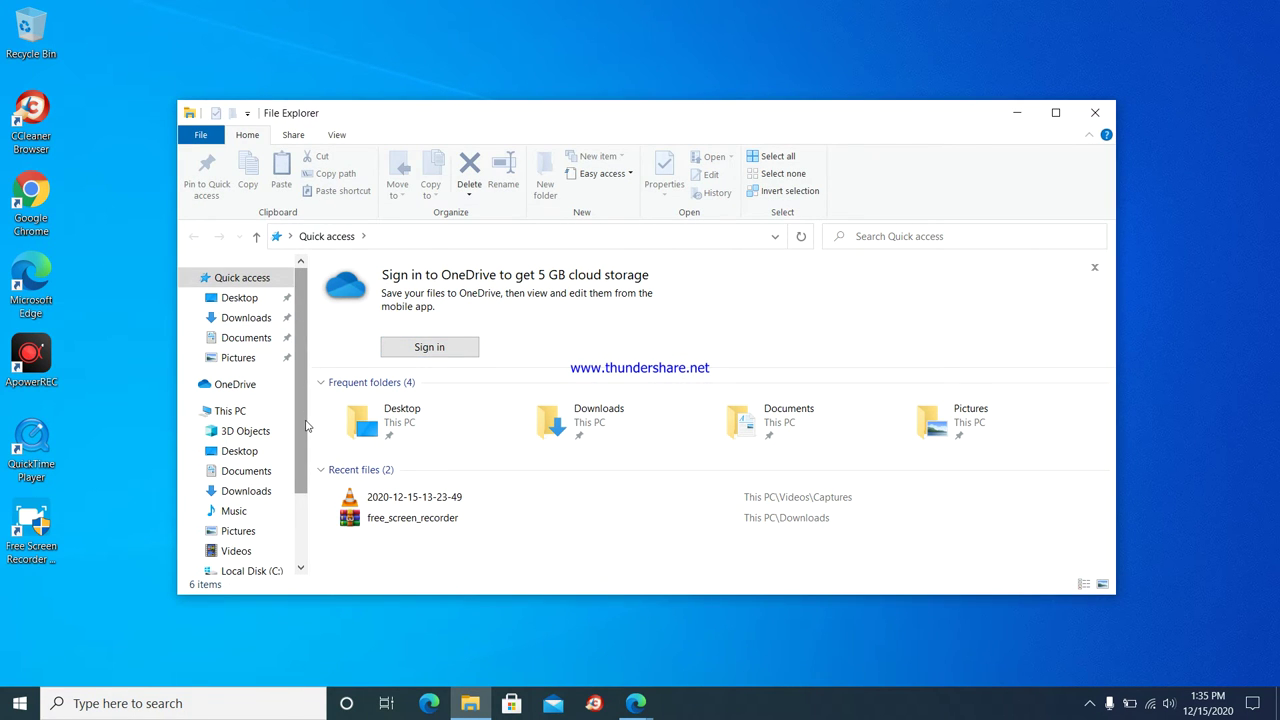
scroll(300, 430, down, 2)
scroll(300, 430, up, 2)
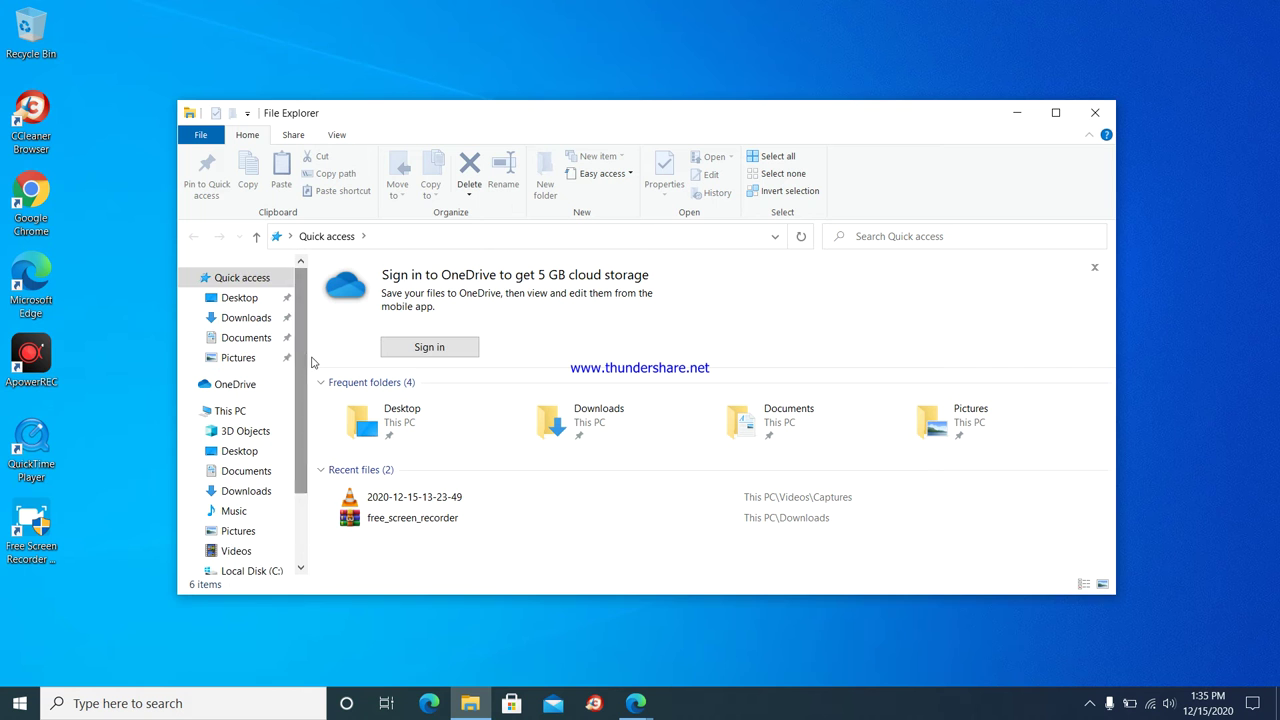
click(1095, 112)
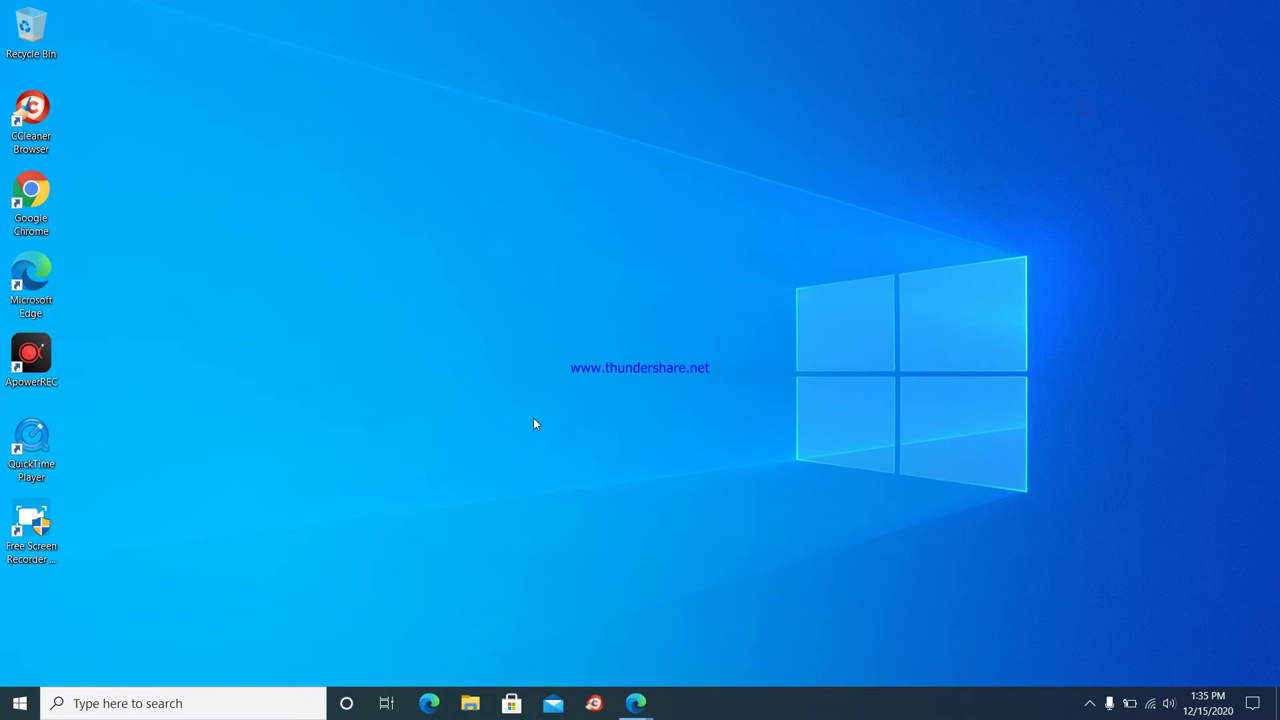
View the signed-in Windows user's account options and the other available account, then dismiss them
click(20, 703)
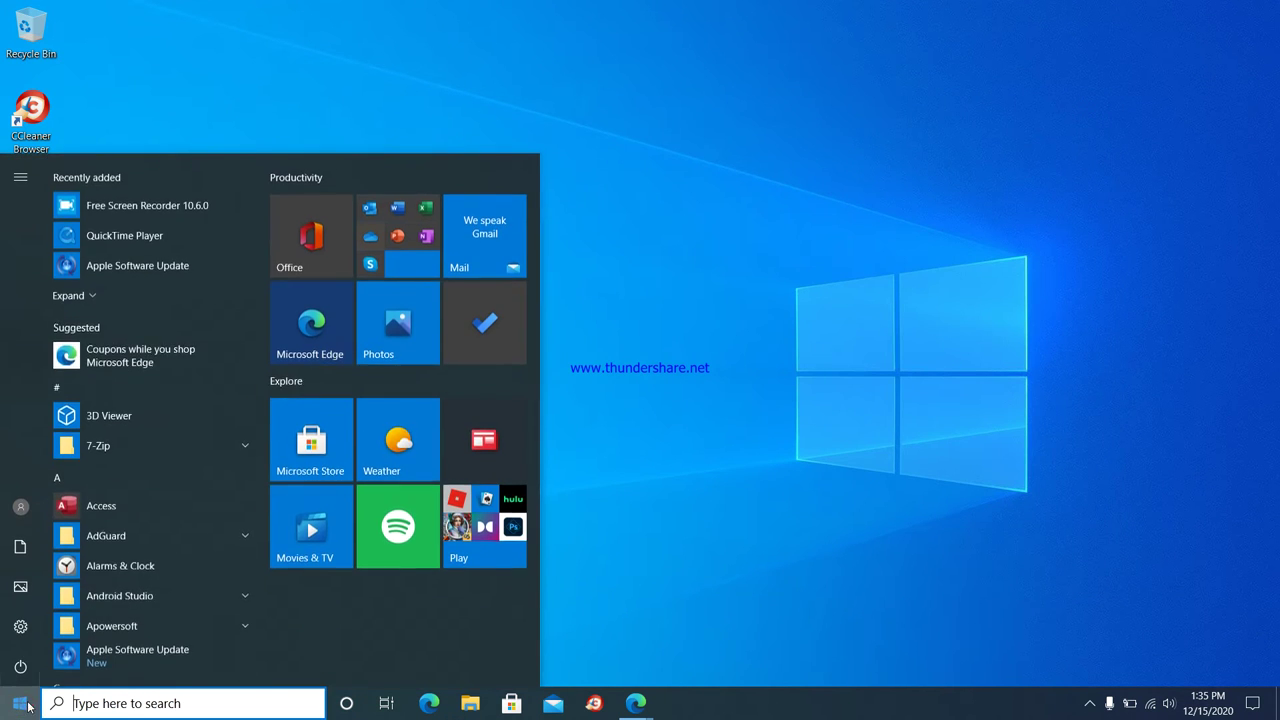
mouse_move(20, 547)
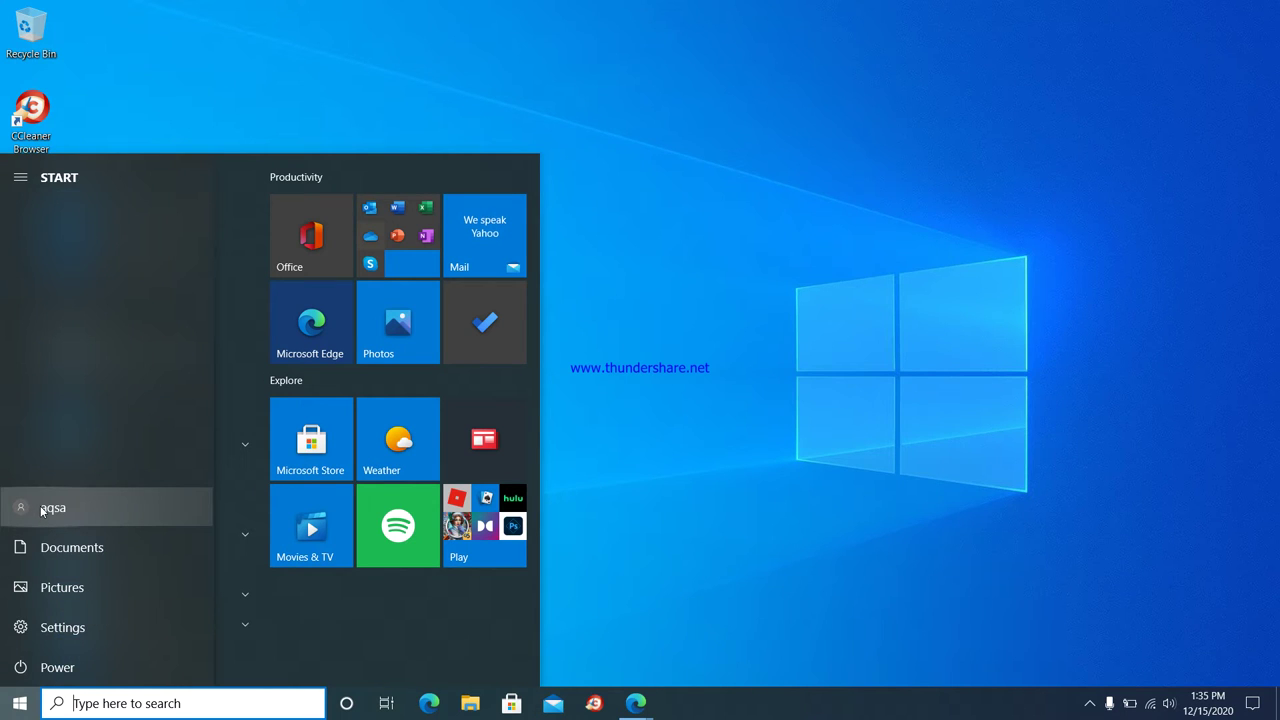
click(55, 508)
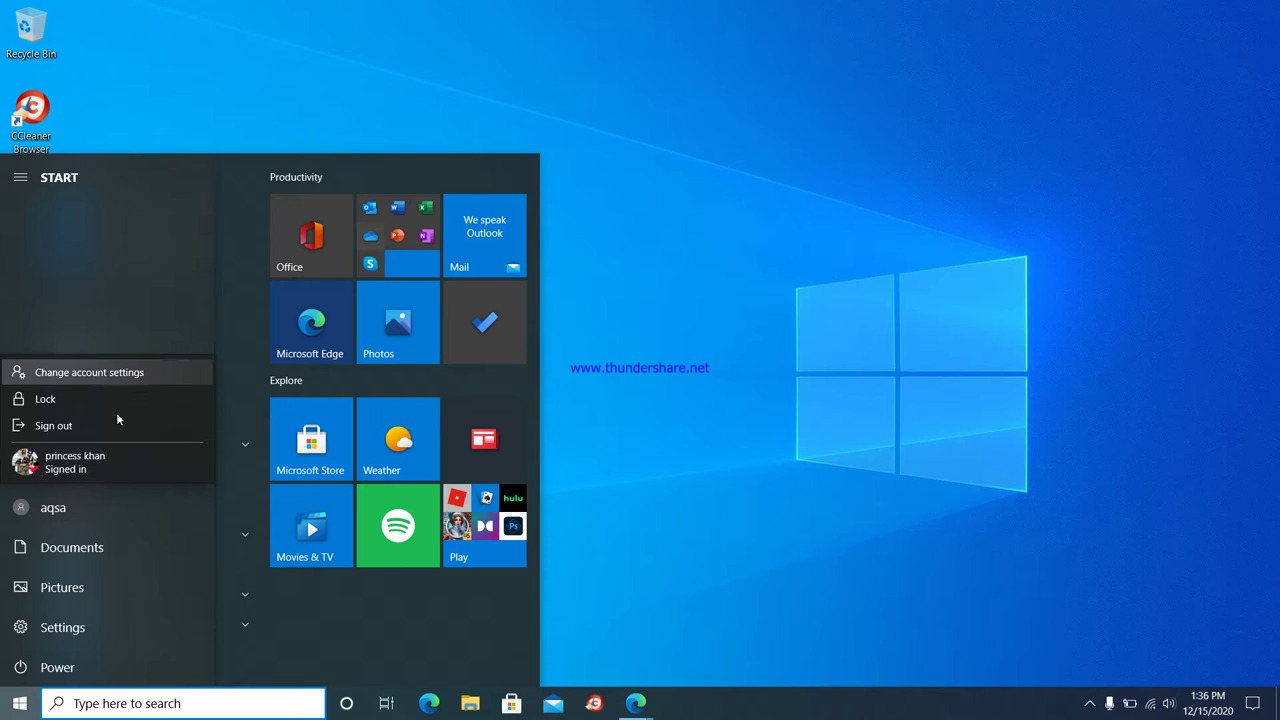
click(661, 360)
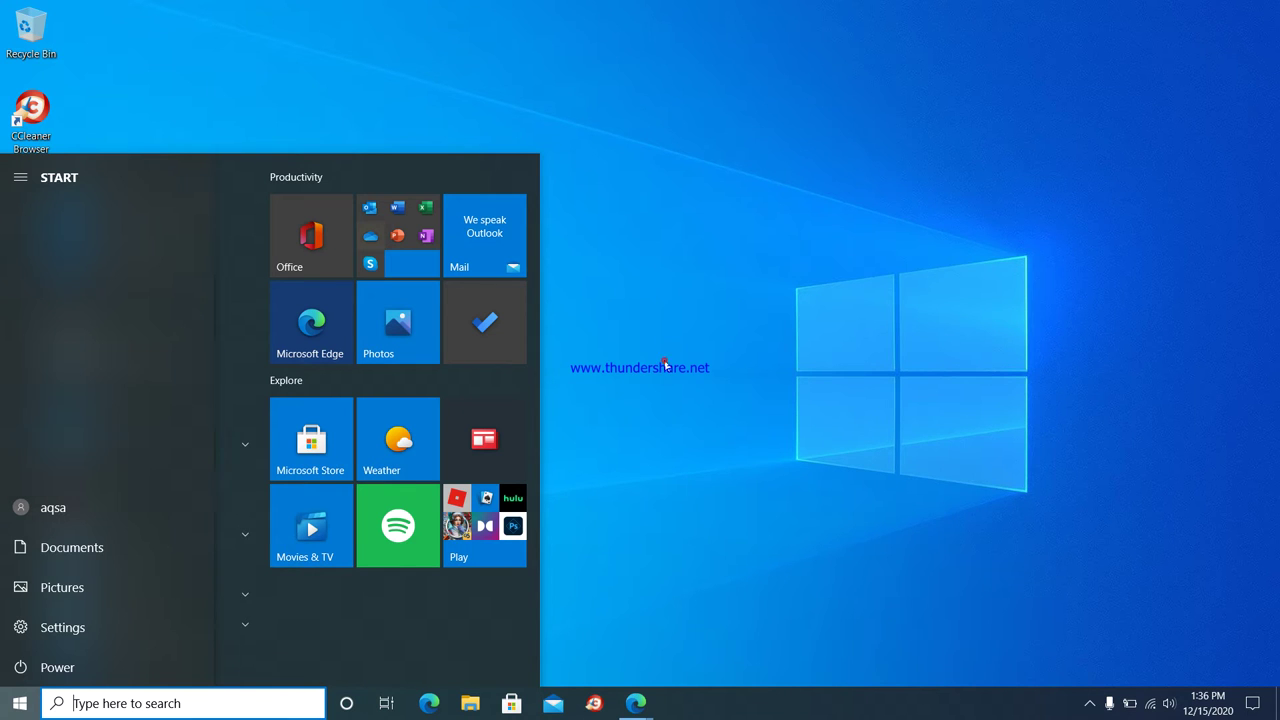
click(557, 323)
Open the Users folder on Local Disk (C:) in File Explorer
click(470, 703)
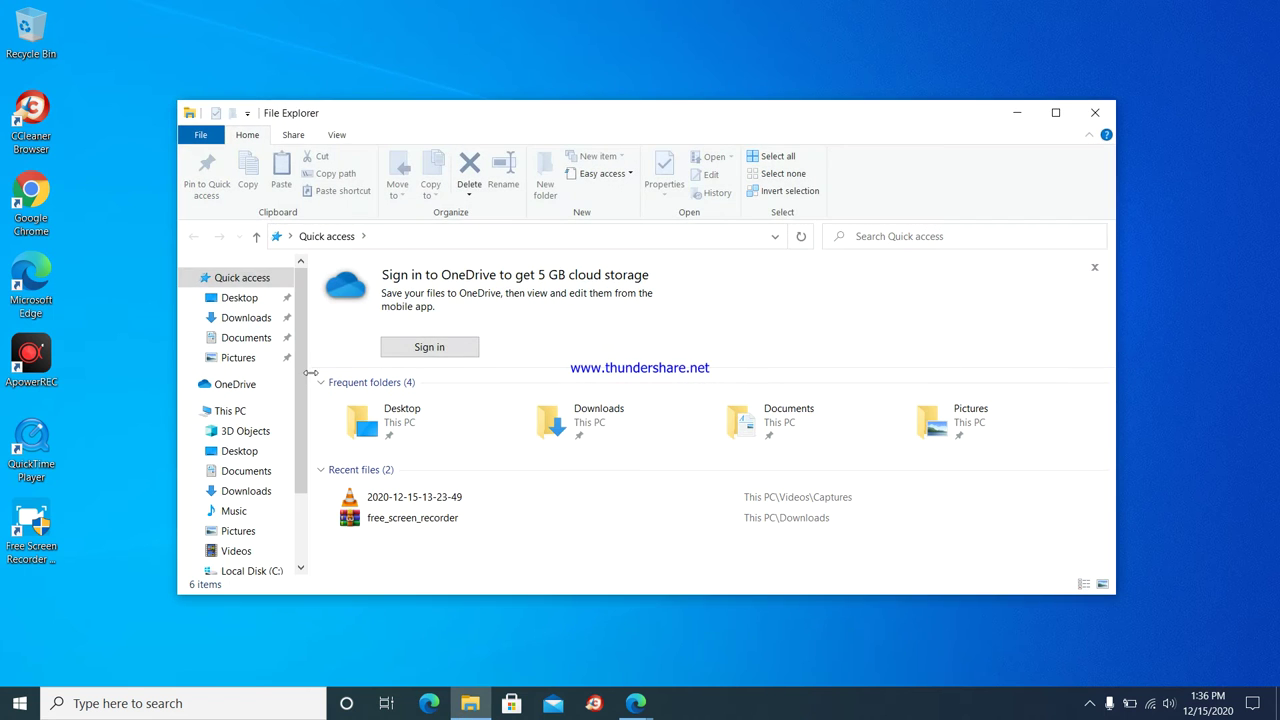
click(254, 571)
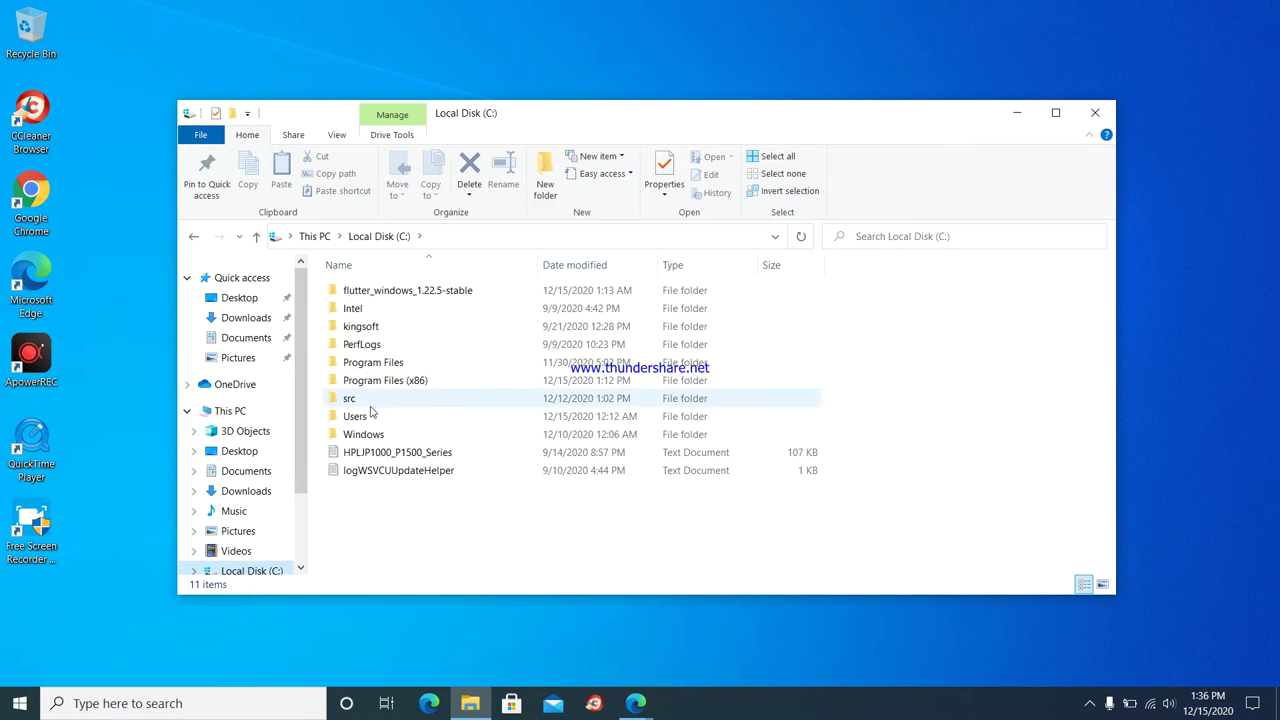
double_click(364, 418)
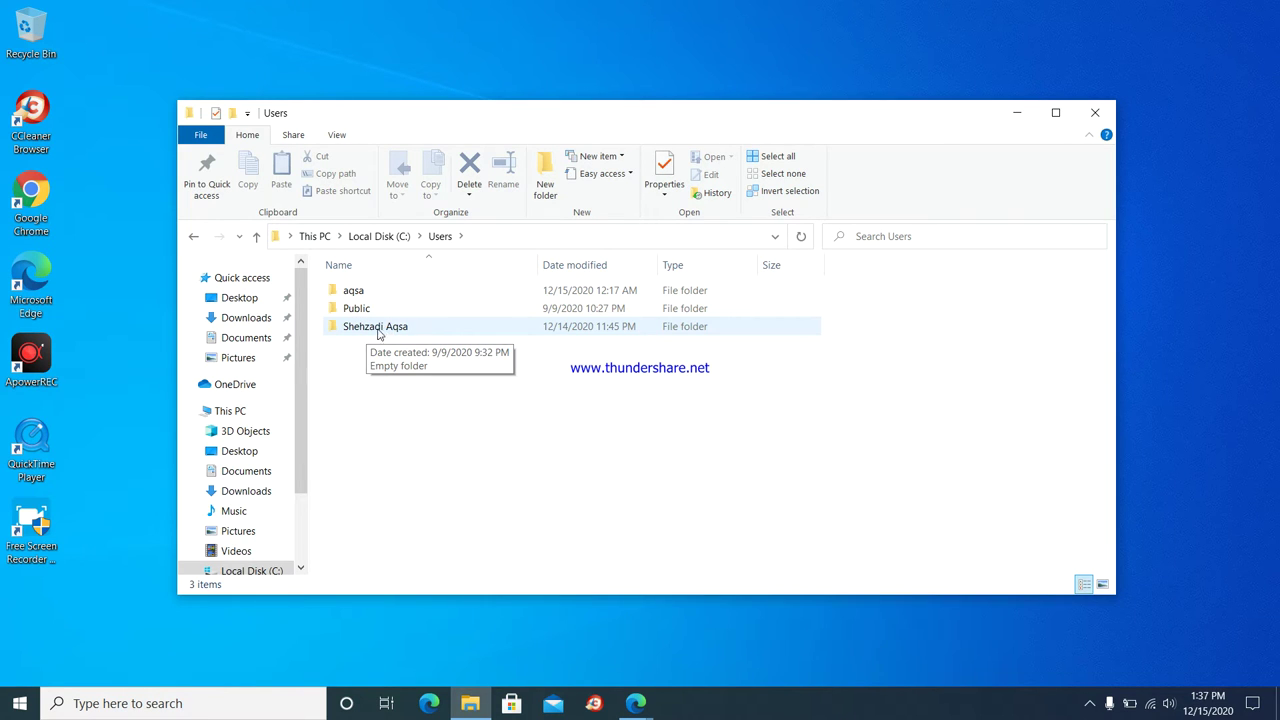
Check the current account's name and type in Windows Settings, then close Settings
click(19, 703)
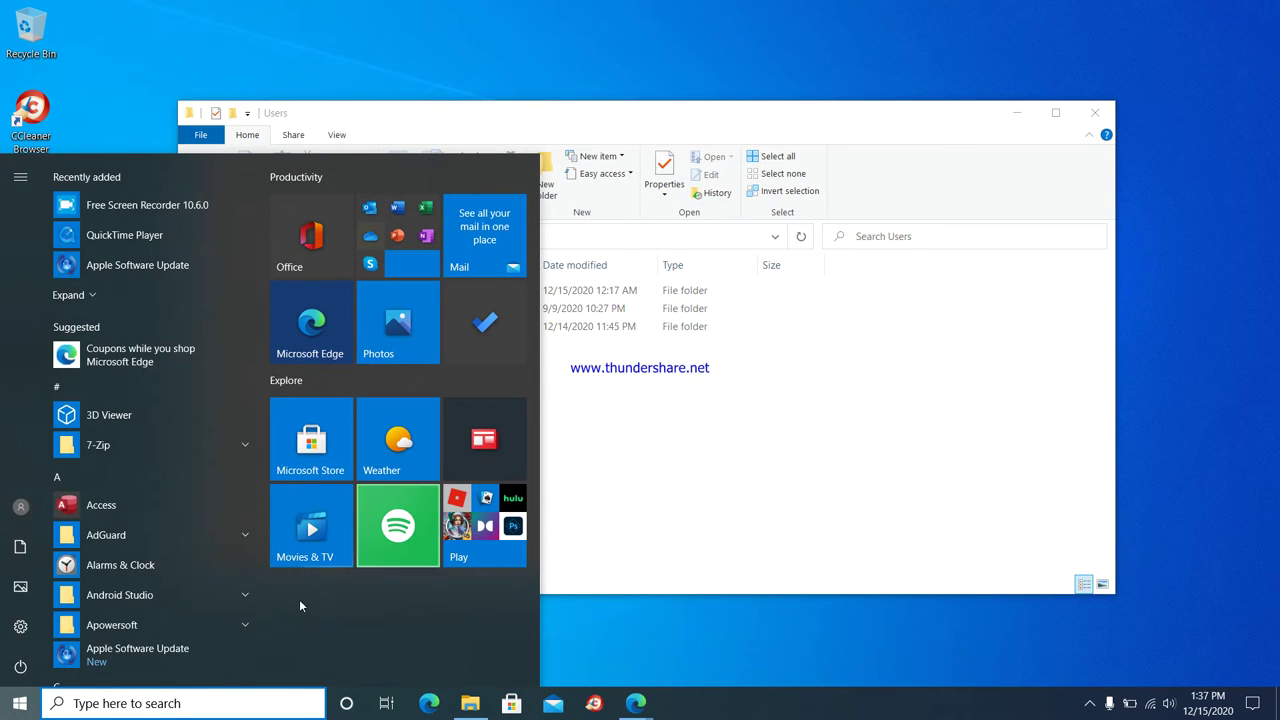
click(19, 626)
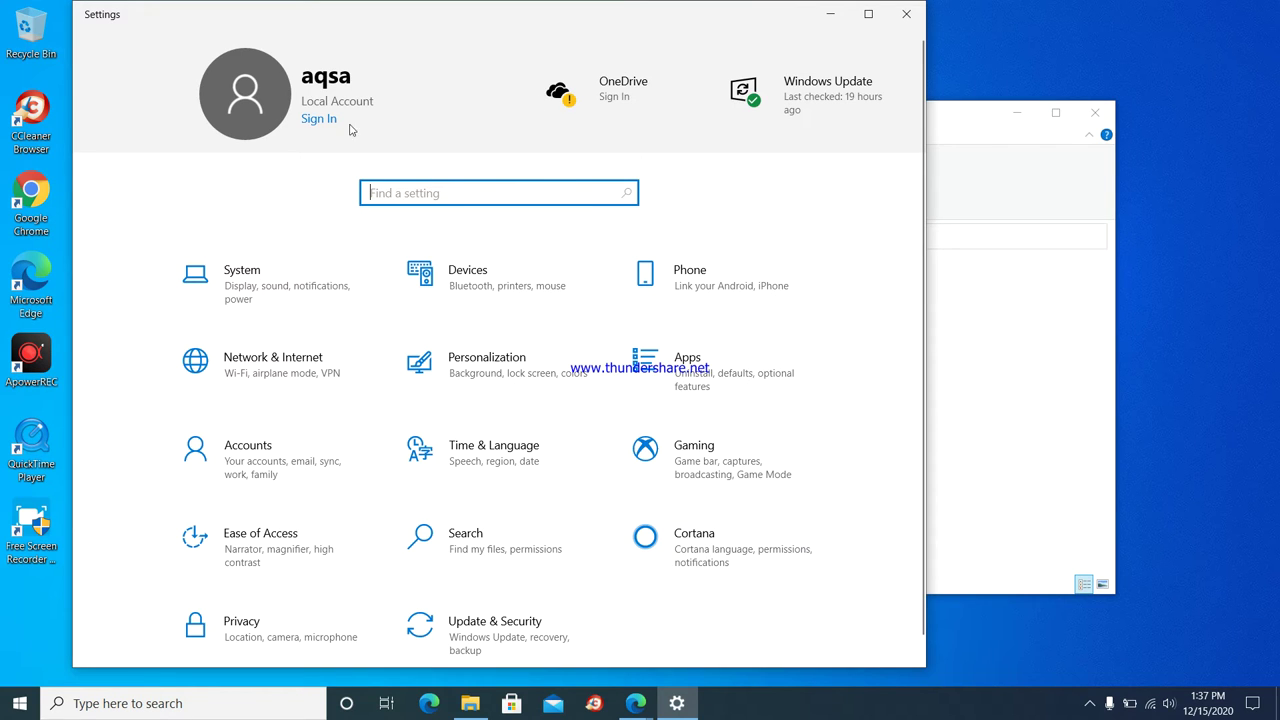
click(335, 87)
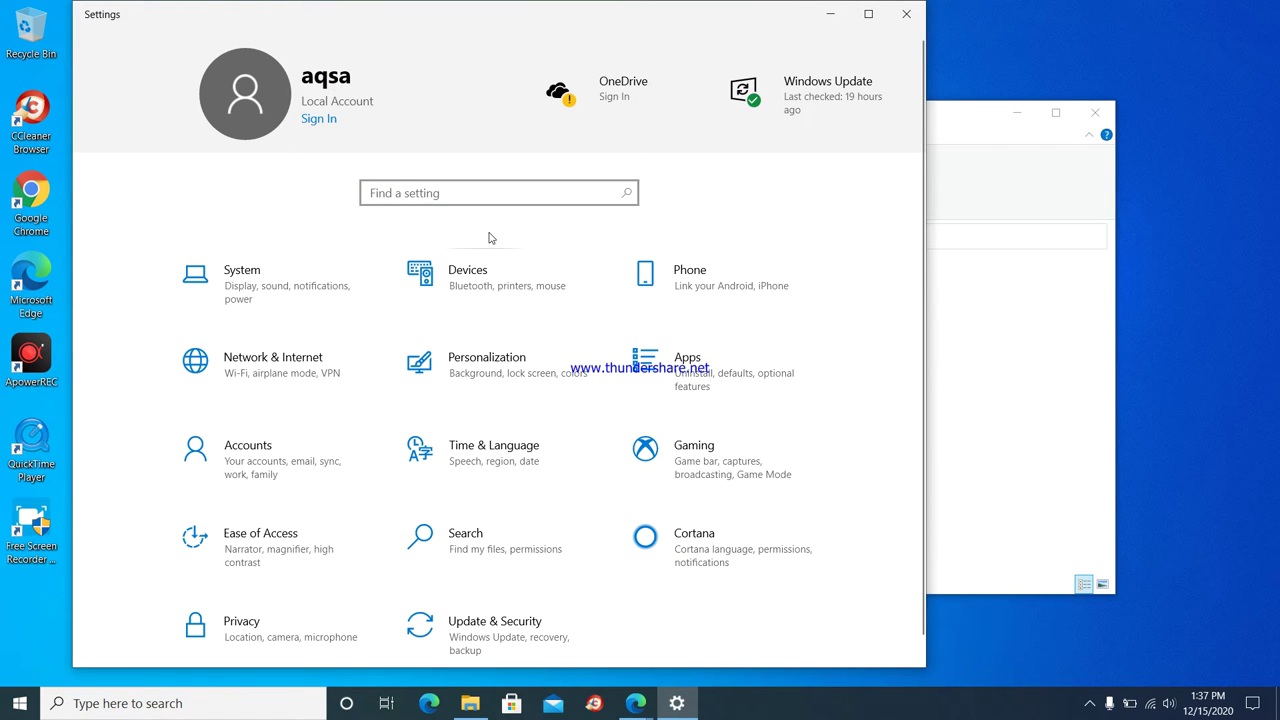
click(906, 14)
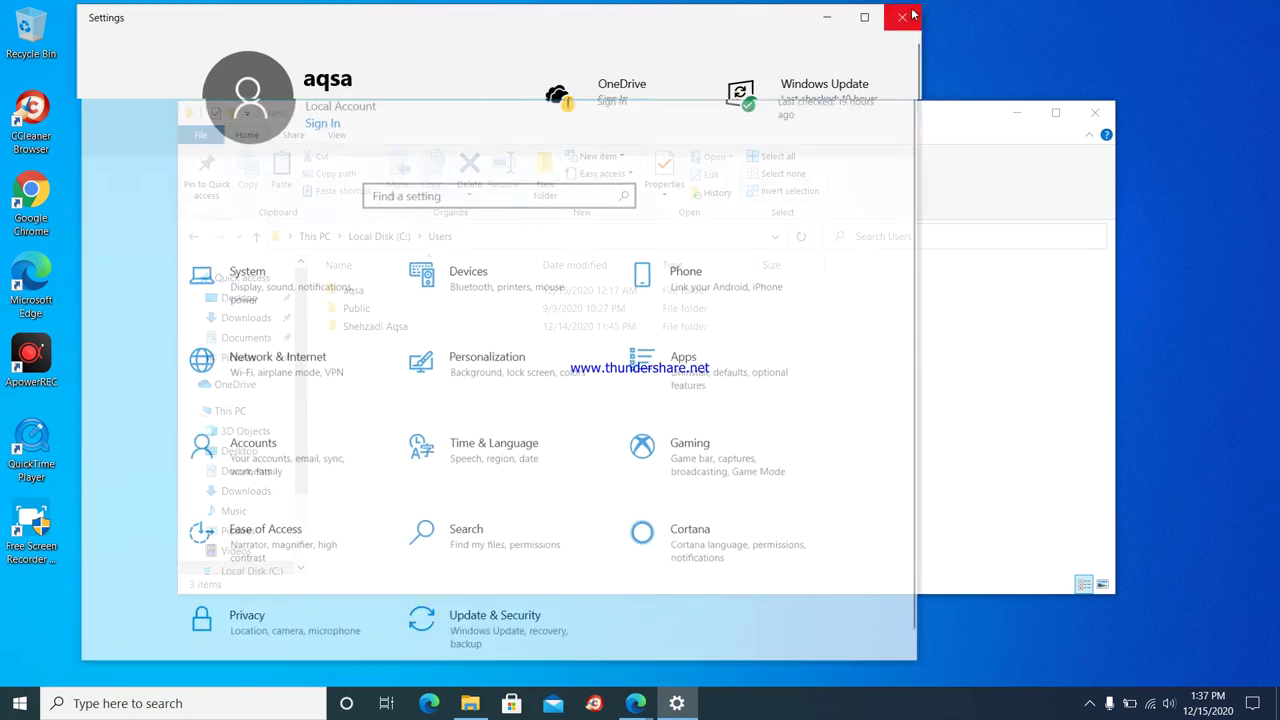
Compare the signed-in account with the folders in Users, and view the actions available for the two-word user folder
drag(403, 120, 397, 51)
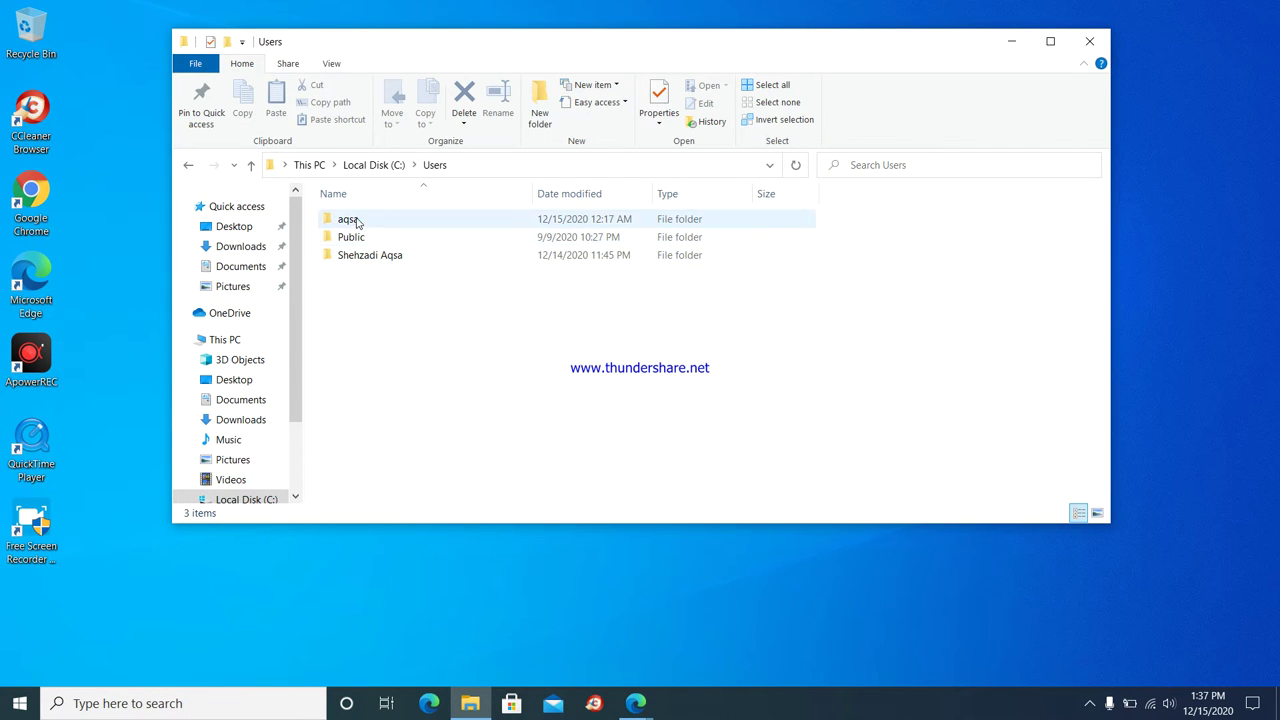
click(19, 703)
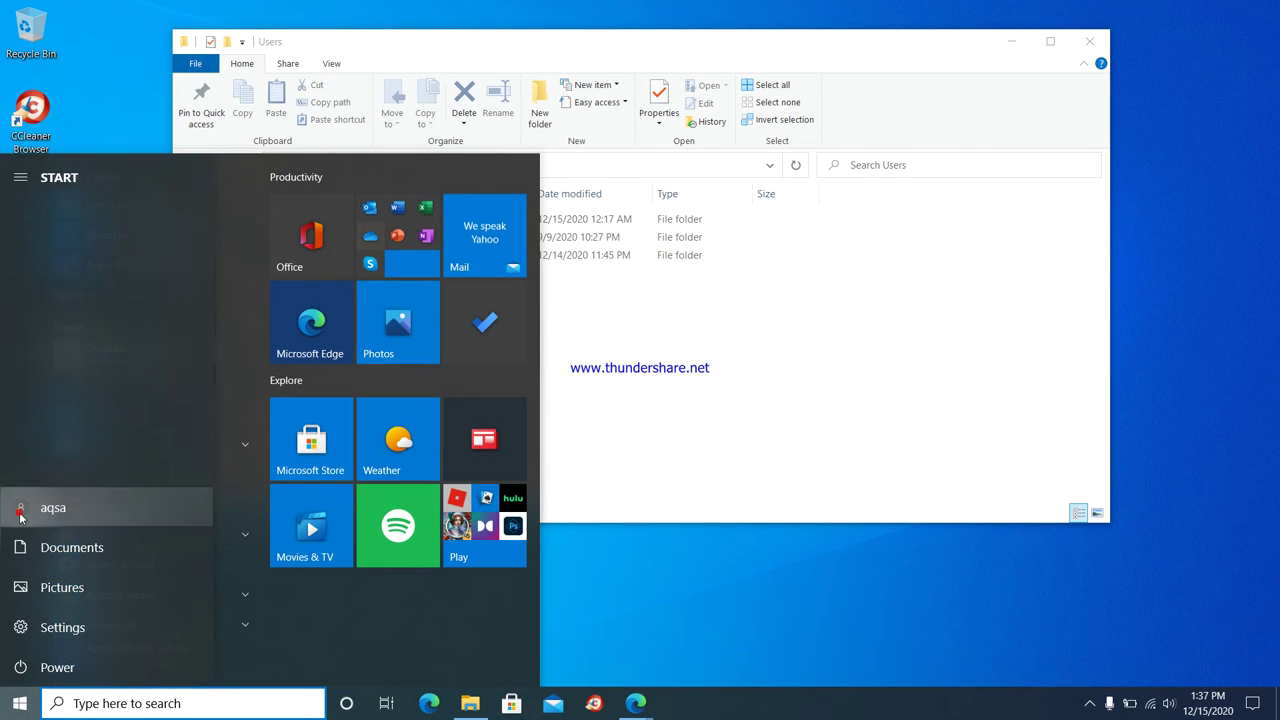
click(74, 512)
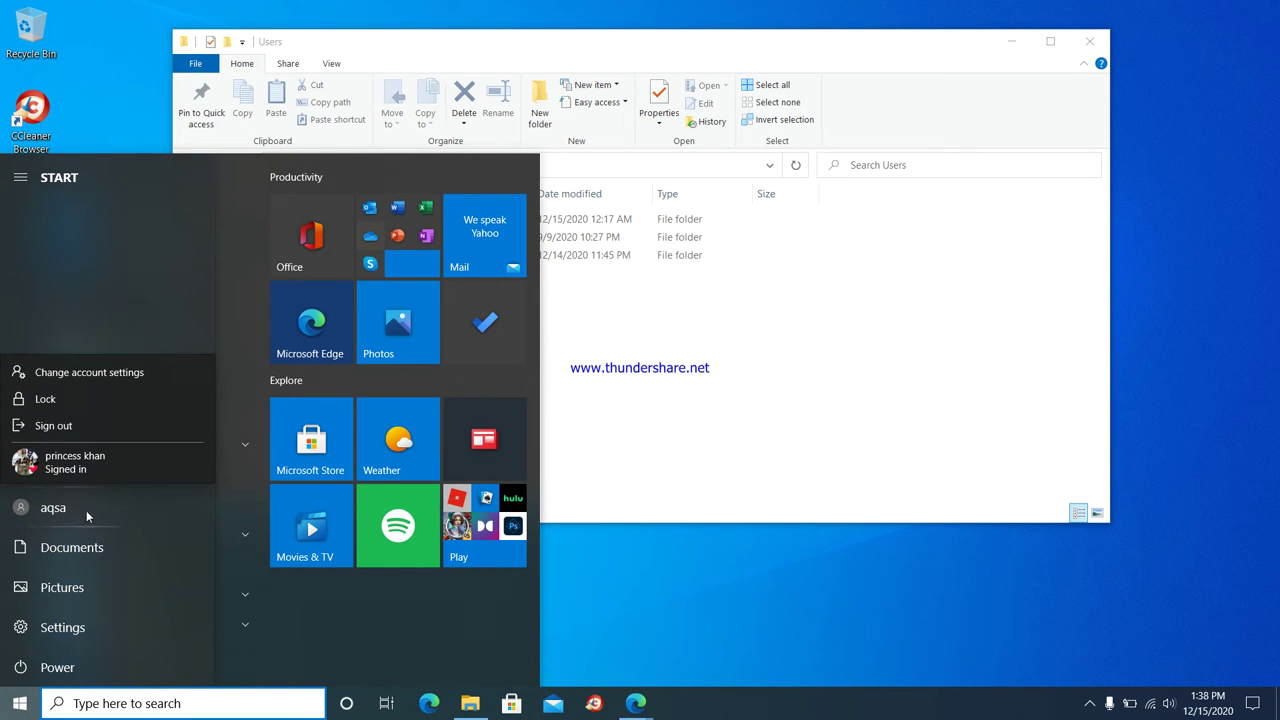
click(622, 584)
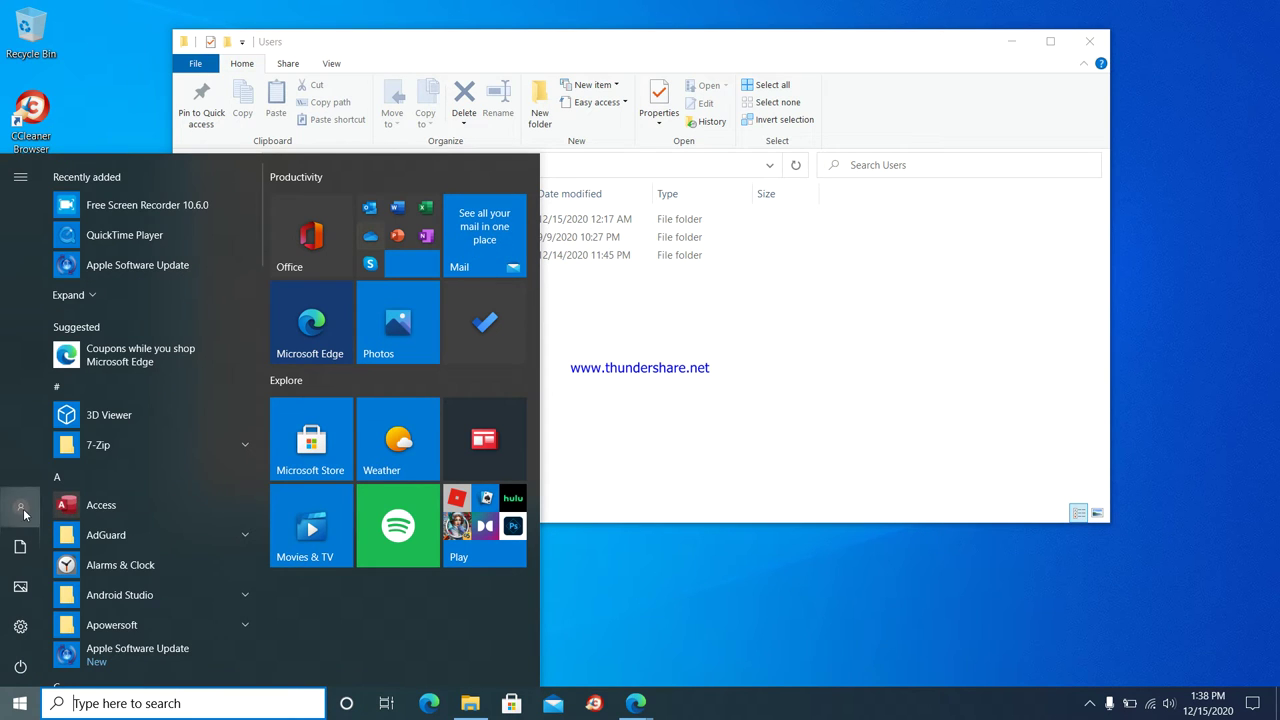
click(613, 582)
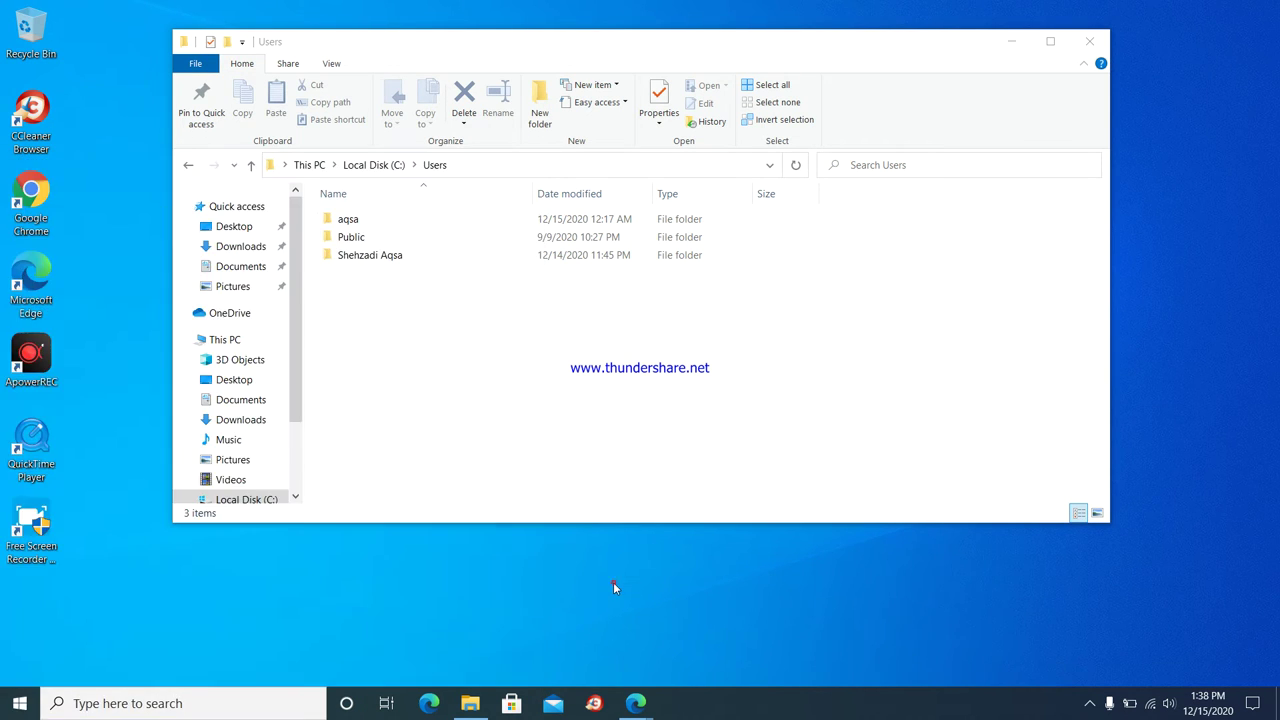
right_click(379, 258)
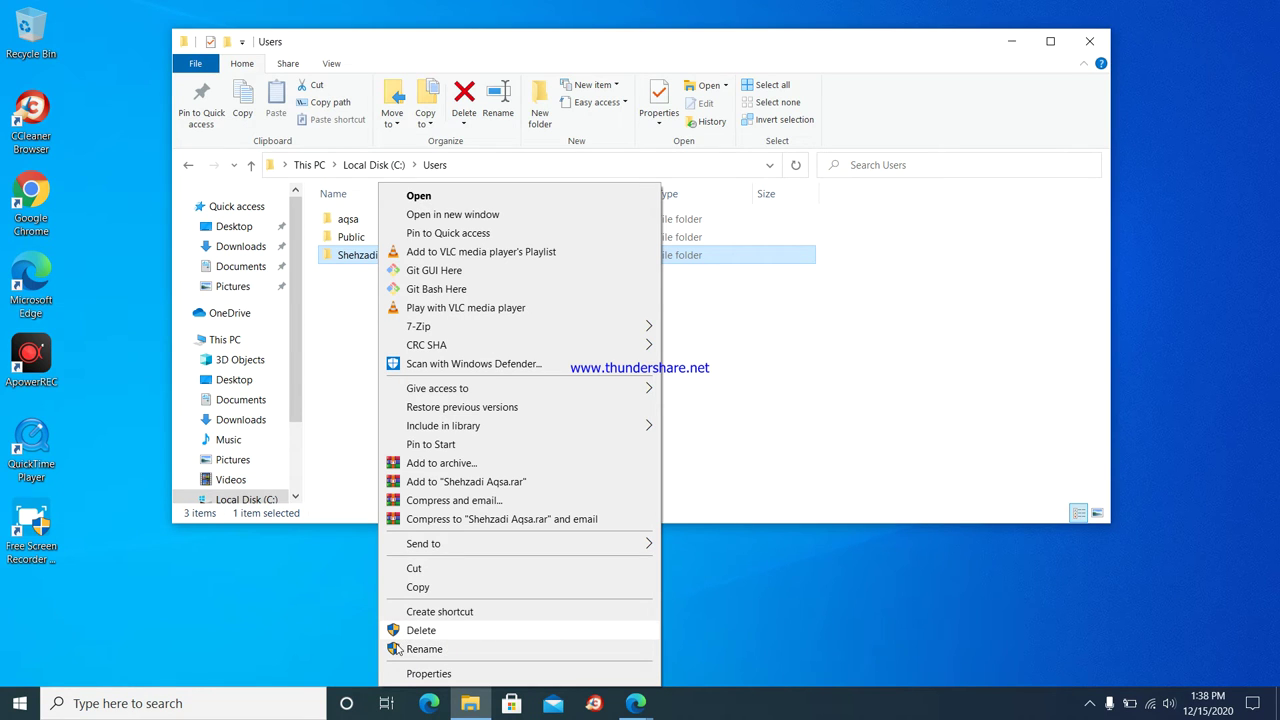
click(762, 477)
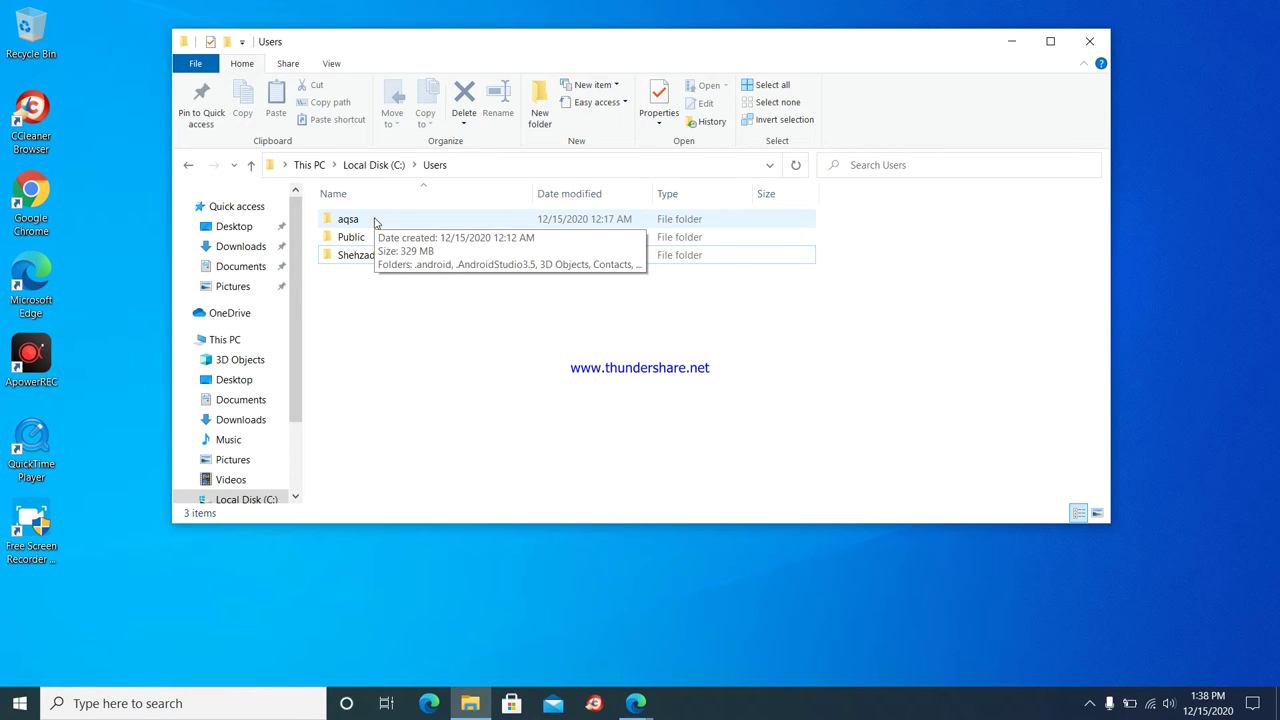
click(1090, 704)
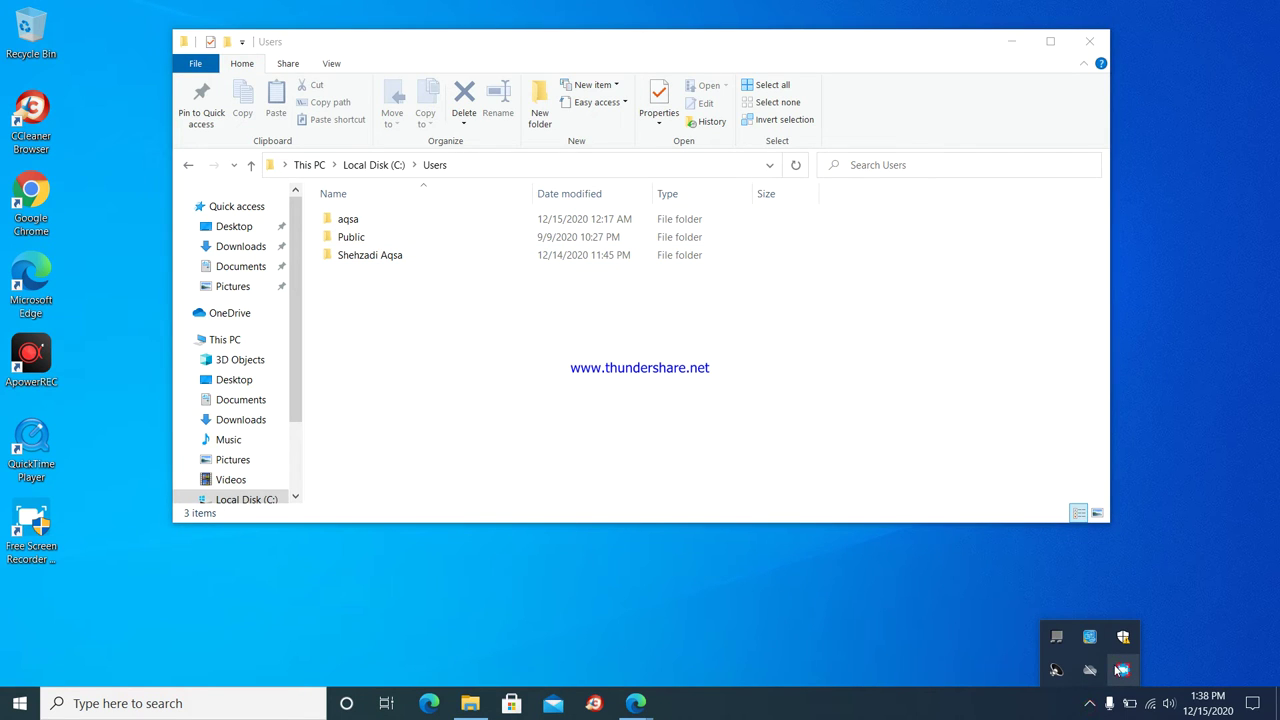
right_click(1118, 670)
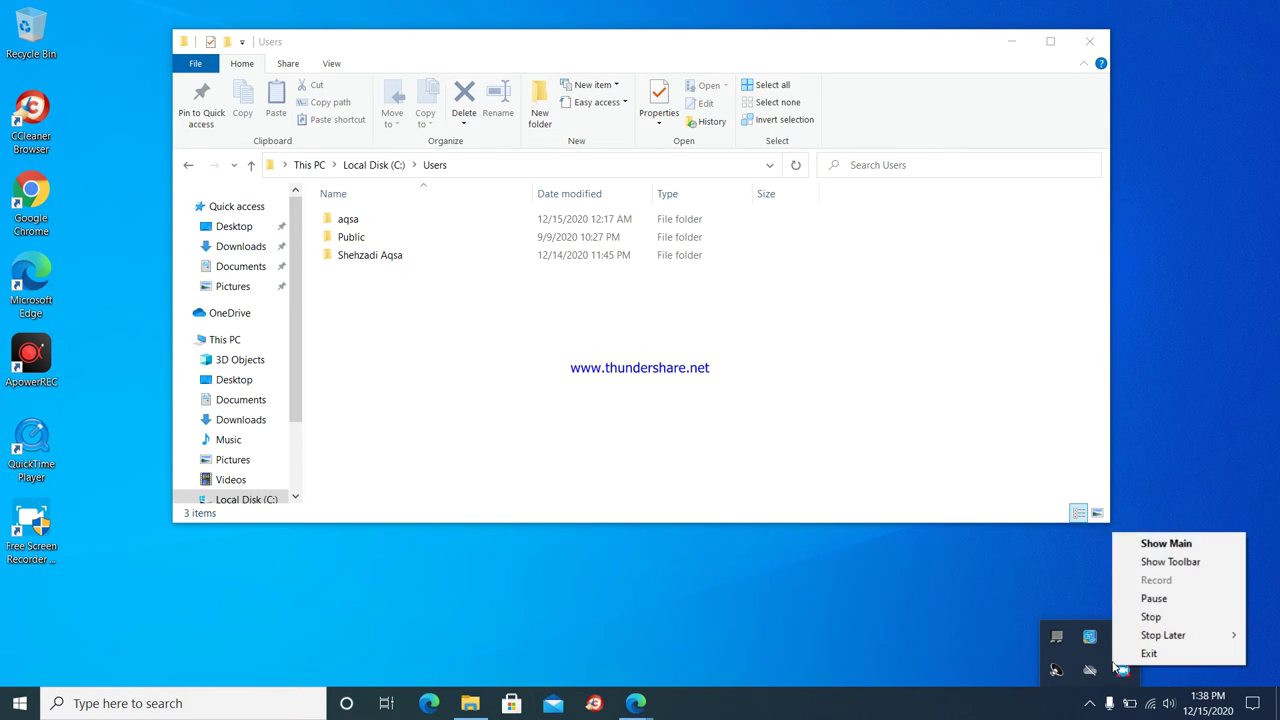
click(1165, 598)
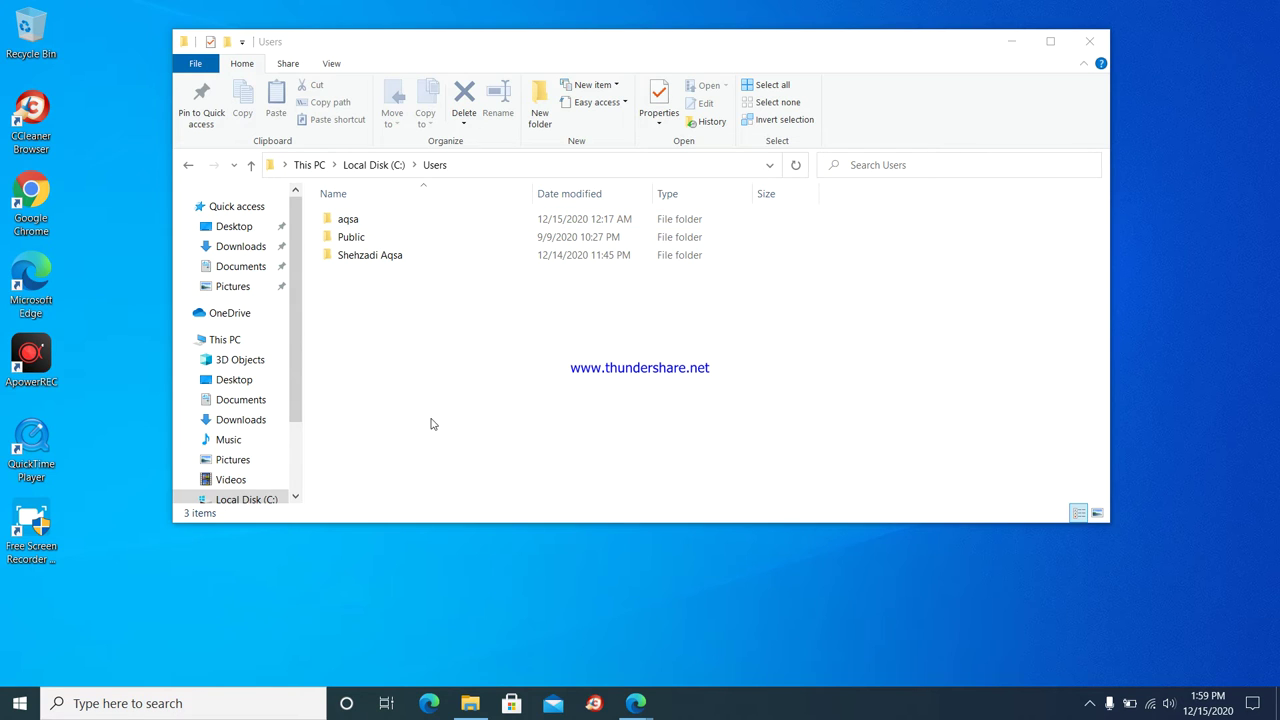
Switch to Microsoft Edge and close the ApowerREC installation, Apowersoft recorder and TechRadar pages
mouse_move(636, 703)
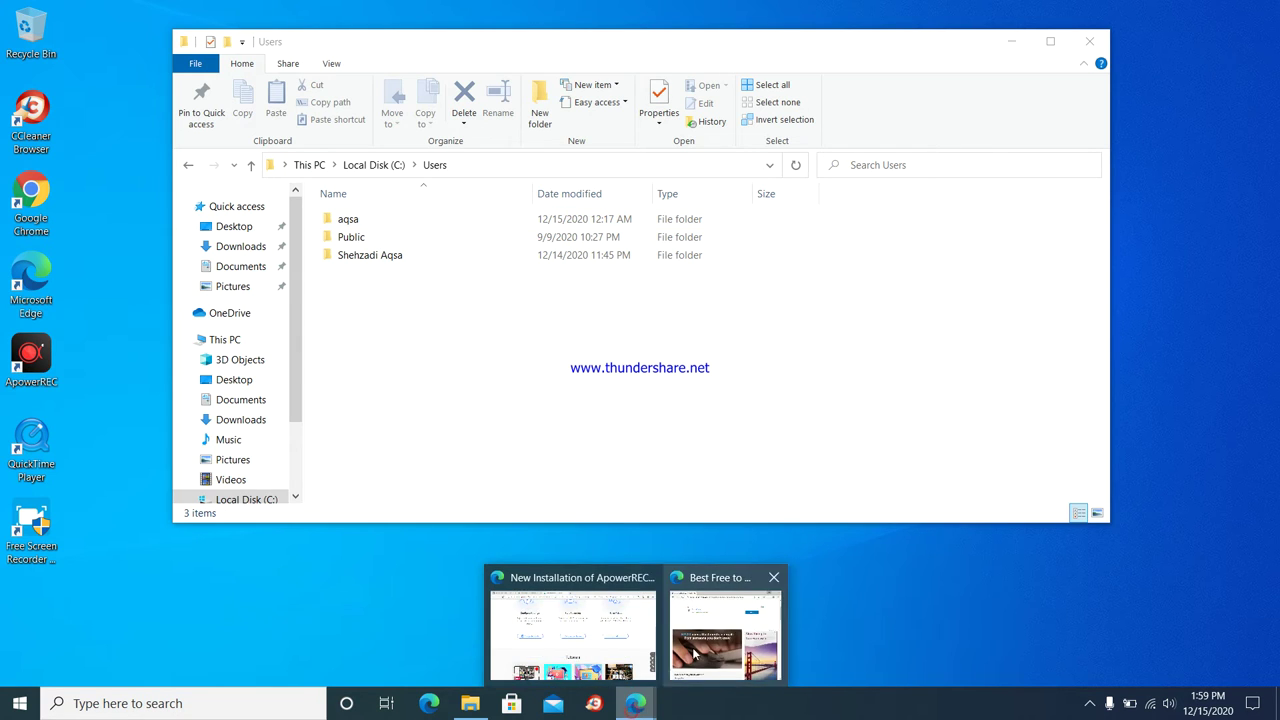
click(618, 638)
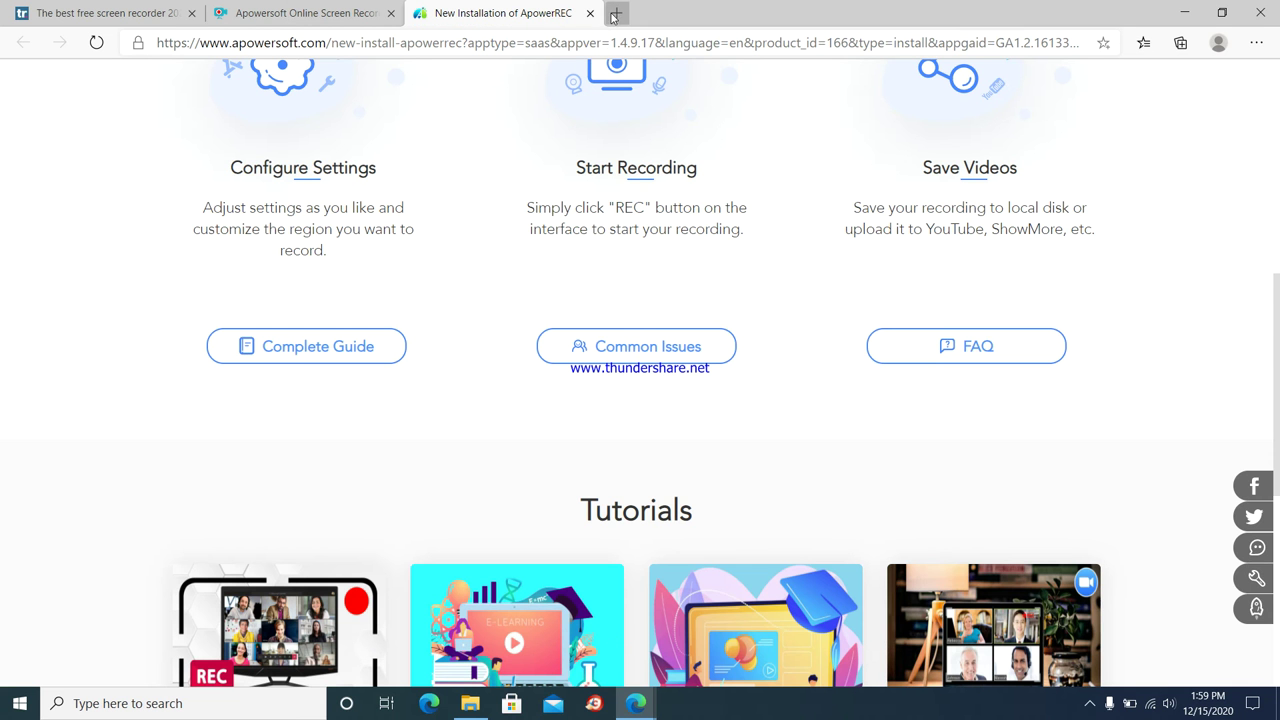
click(591, 14)
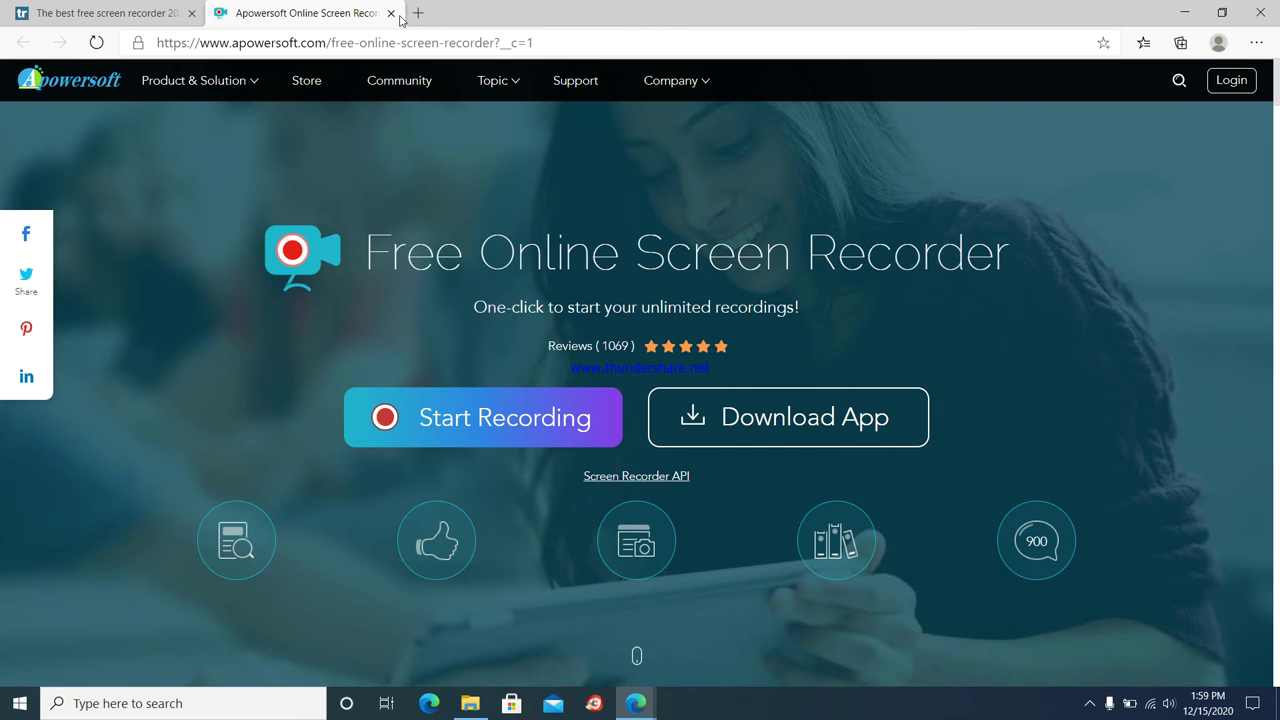
click(393, 14)
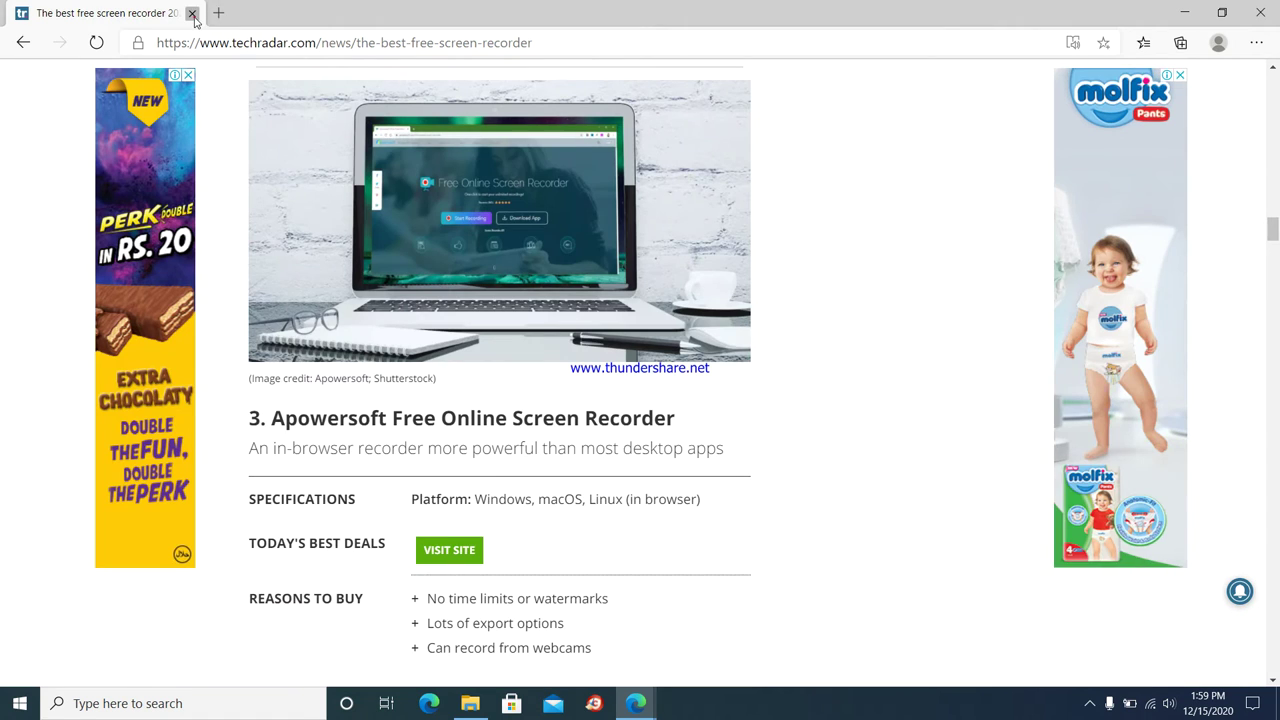
click(192, 13)
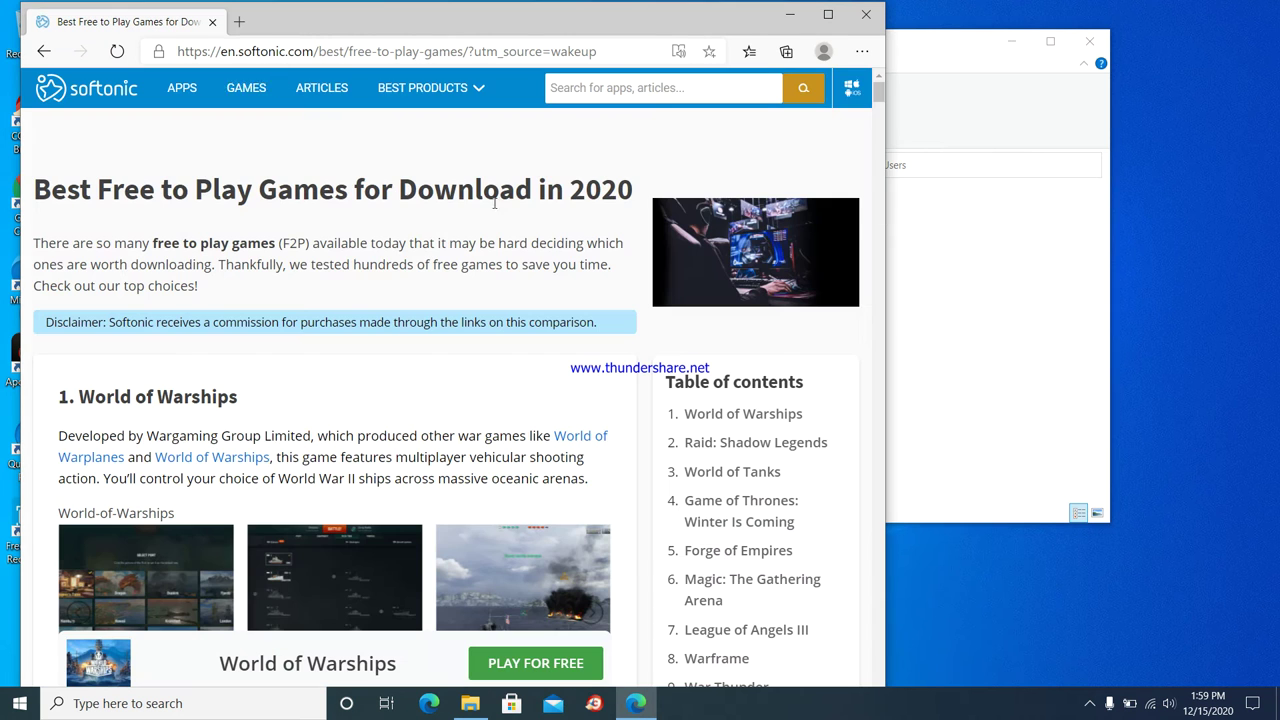
Close the Softonic page and search the web for "flutter install" in a new tab
click(239, 21)
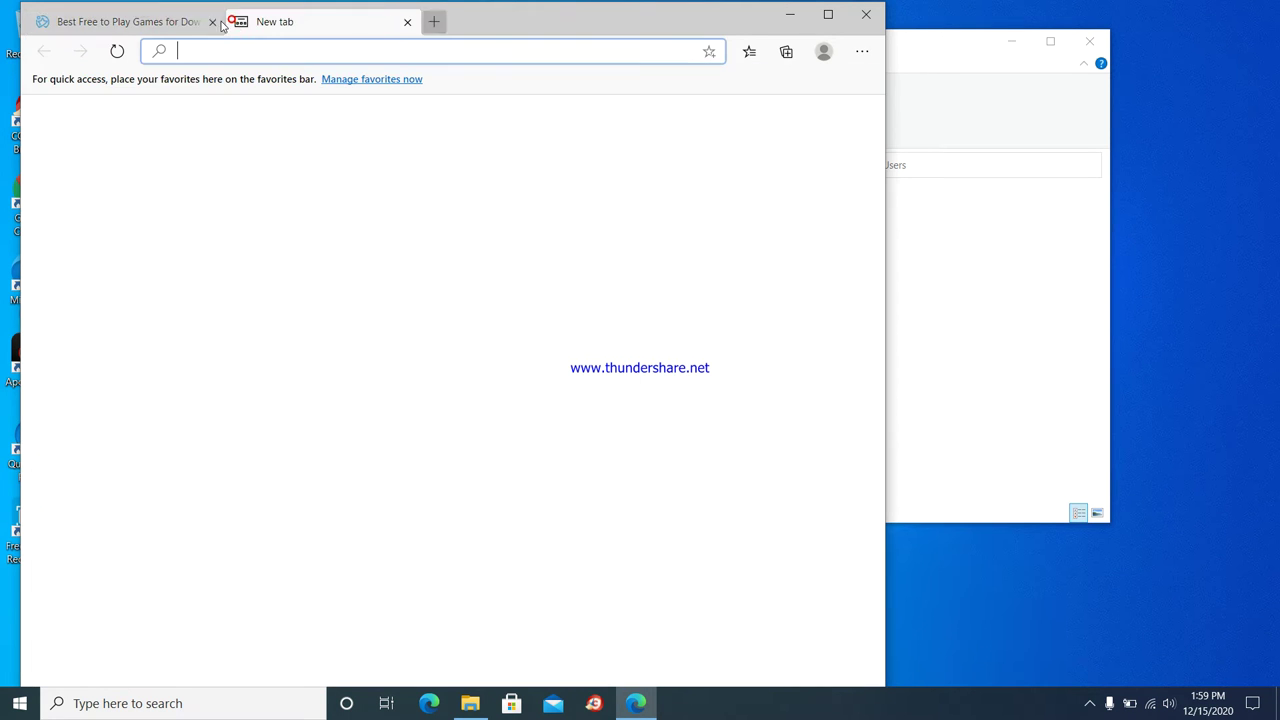
text(flutt)
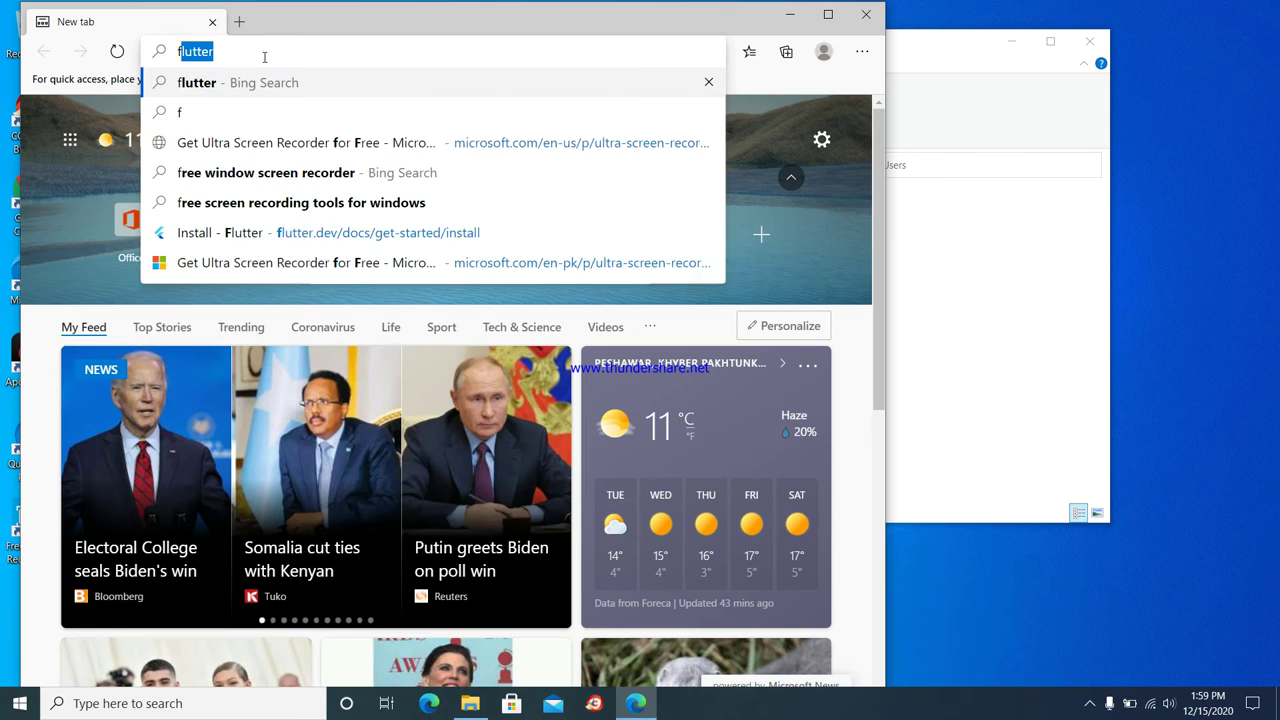
text(er )
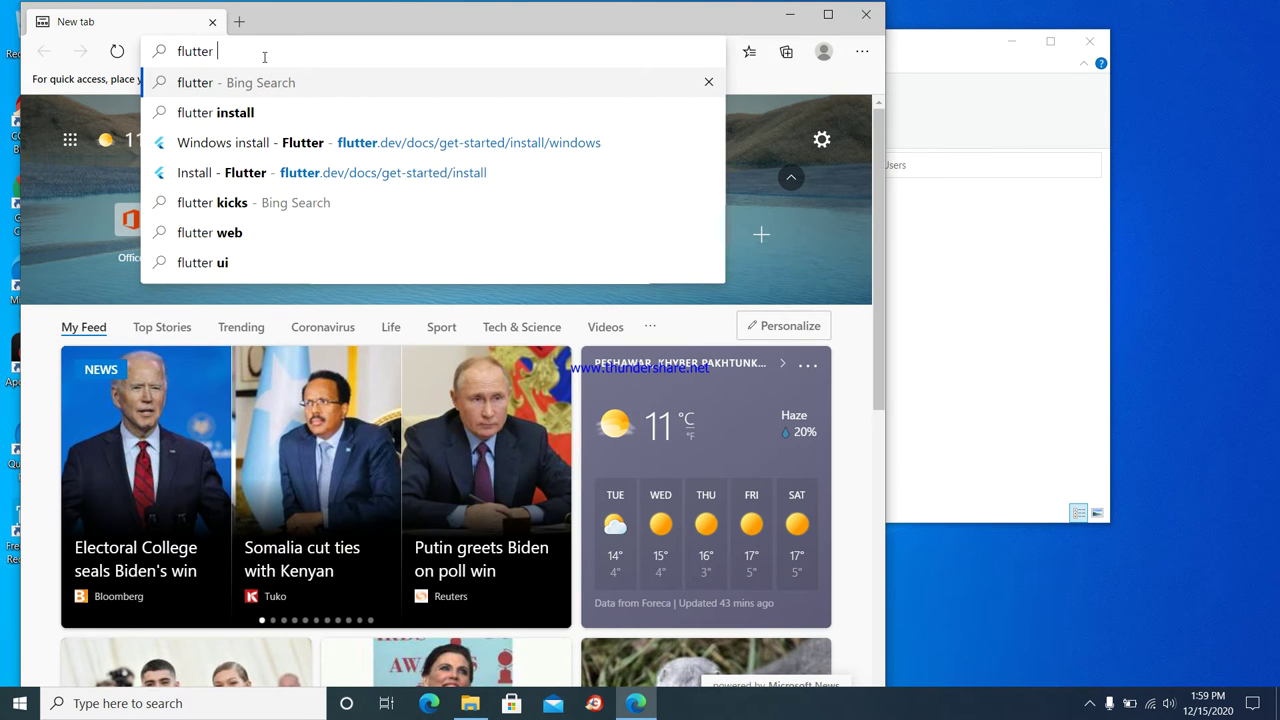
text(link)
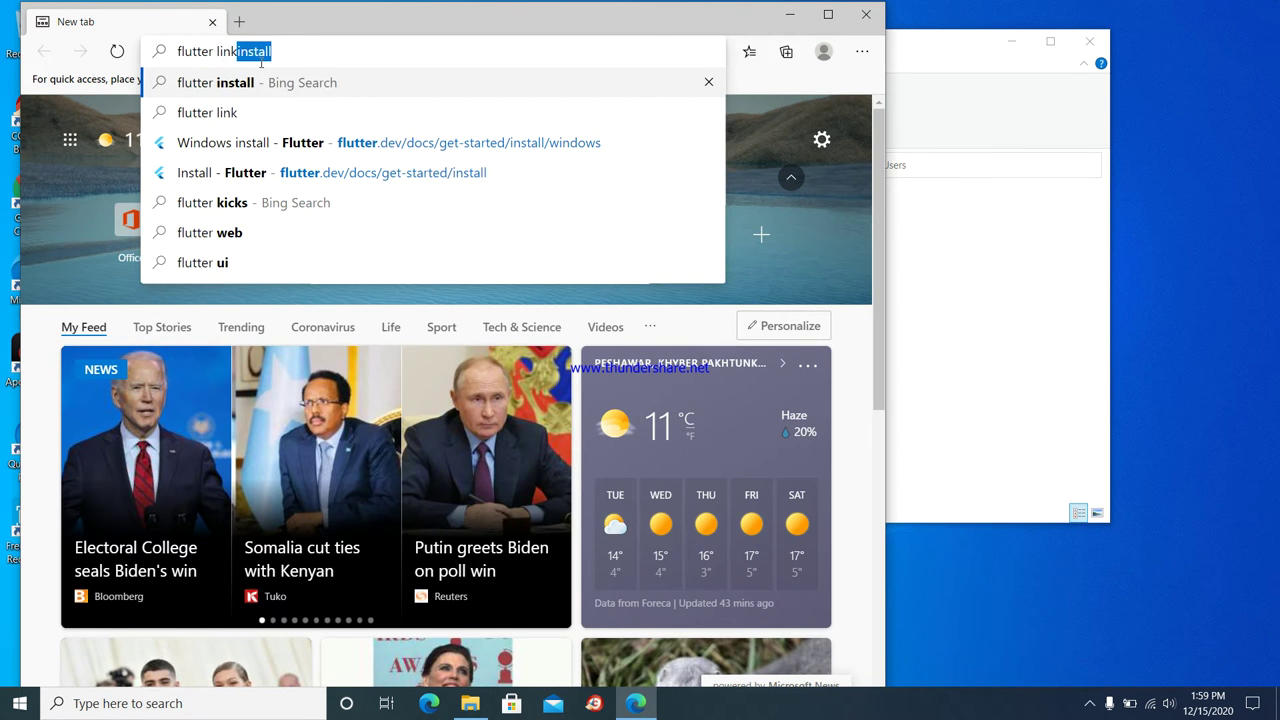
key(BackSpace)
key(BackSpace)
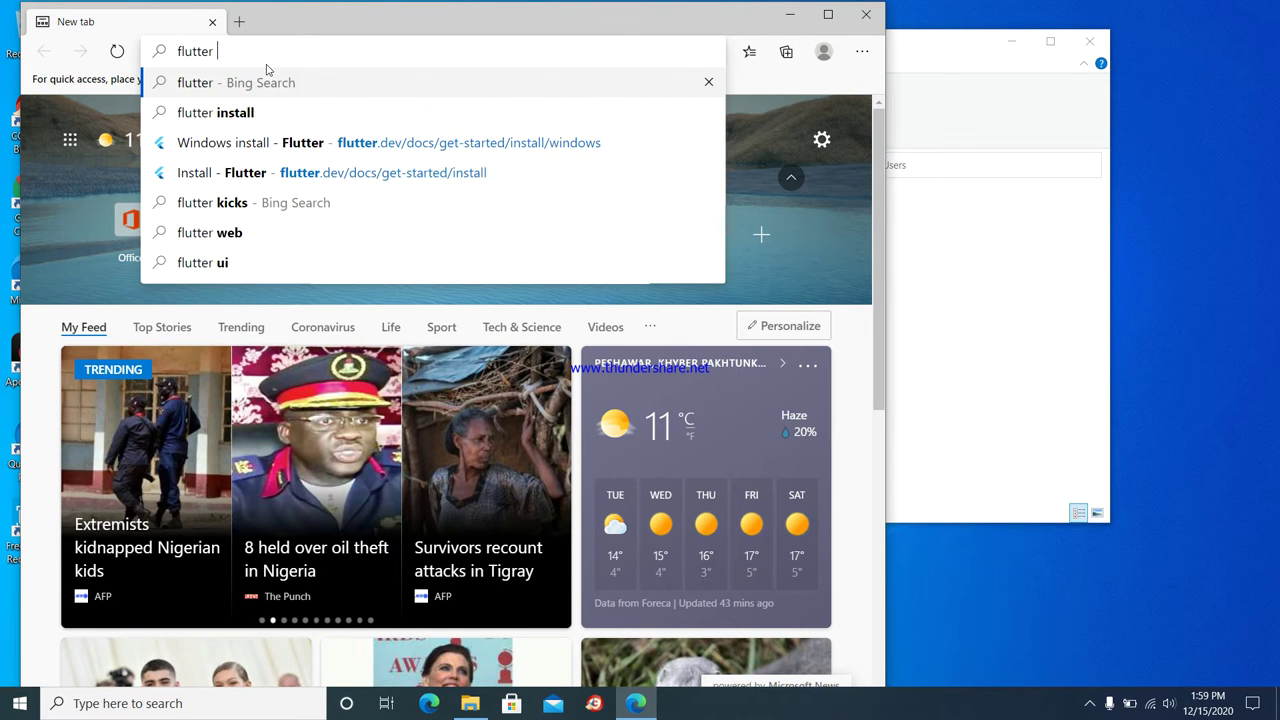
text(n)
key(BackSpace)
text(install)
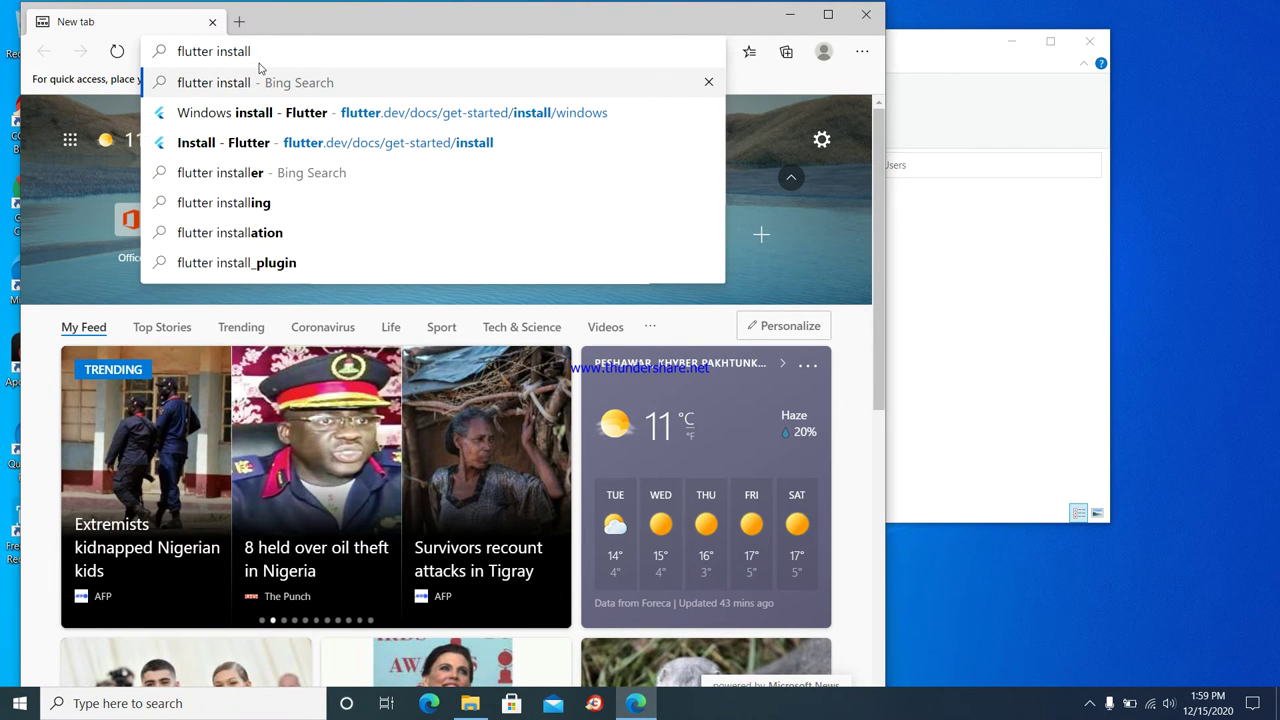
key(Return)
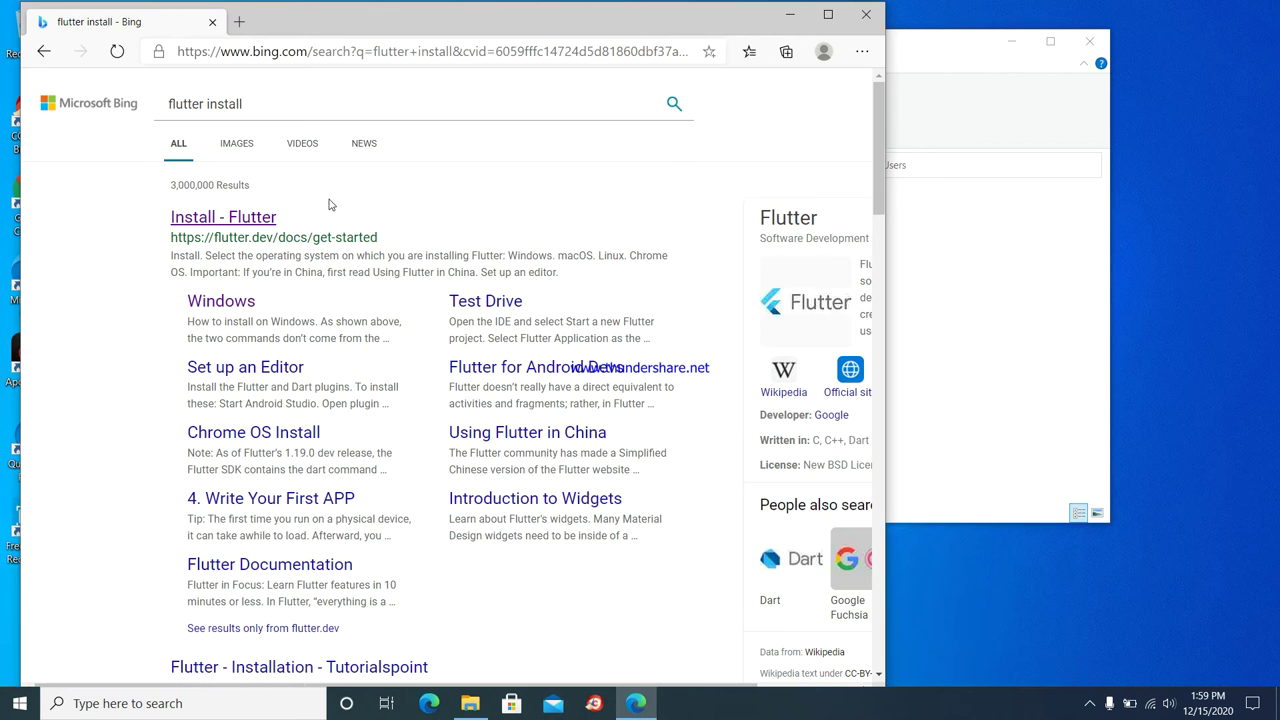
Open Flutter's Windows install page from the results and find the flutter_windows_1.22.5-stable.zip download
click(229, 290)
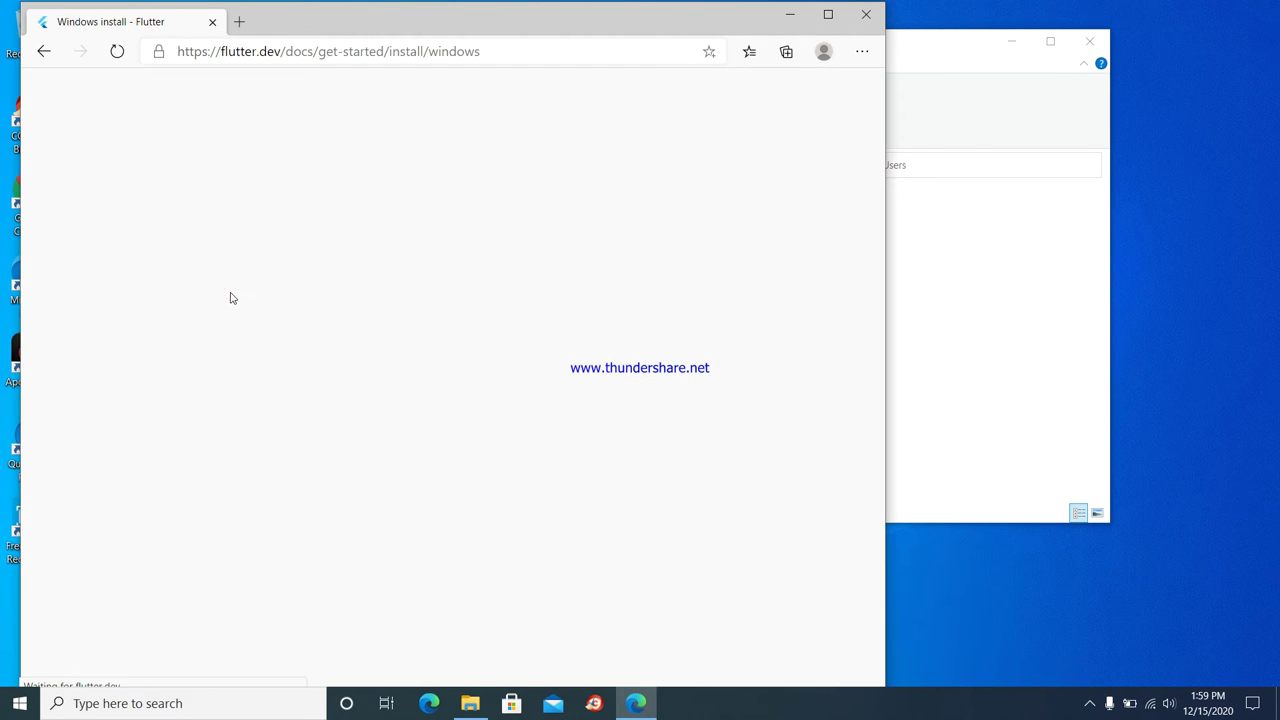
scroll(684, 412, down, 10)
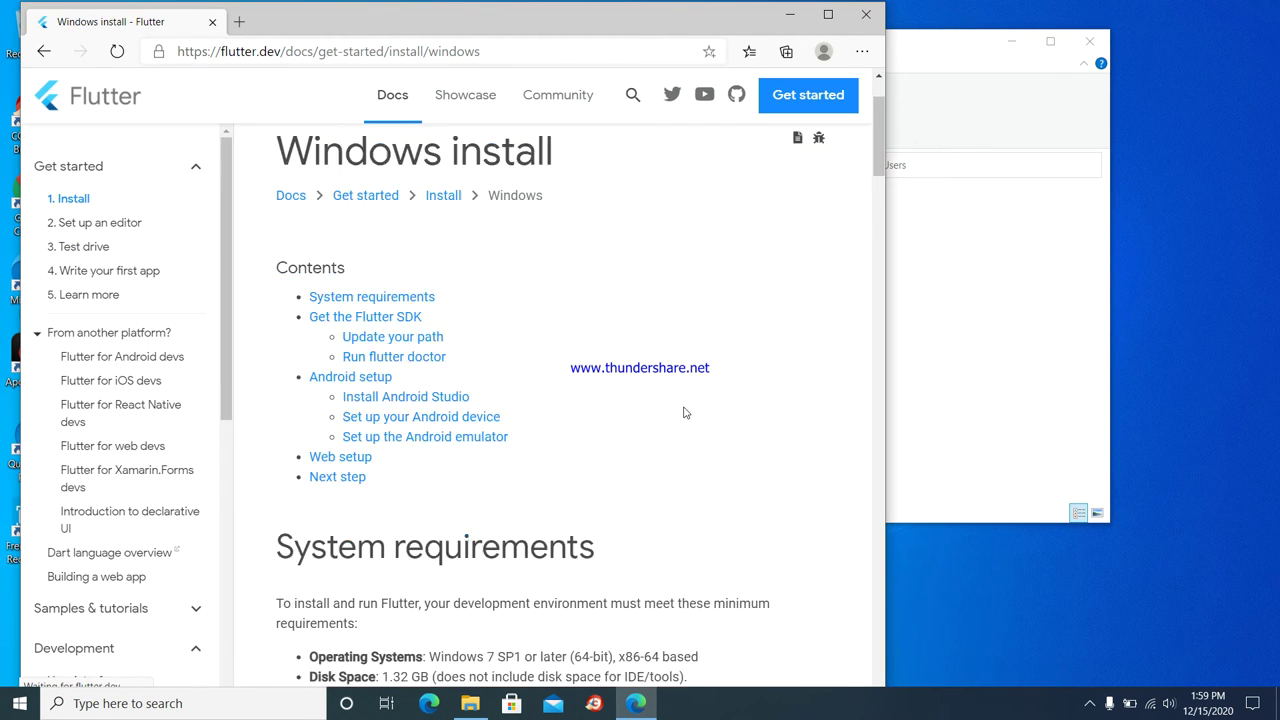
scroll(684, 407, up, 1)
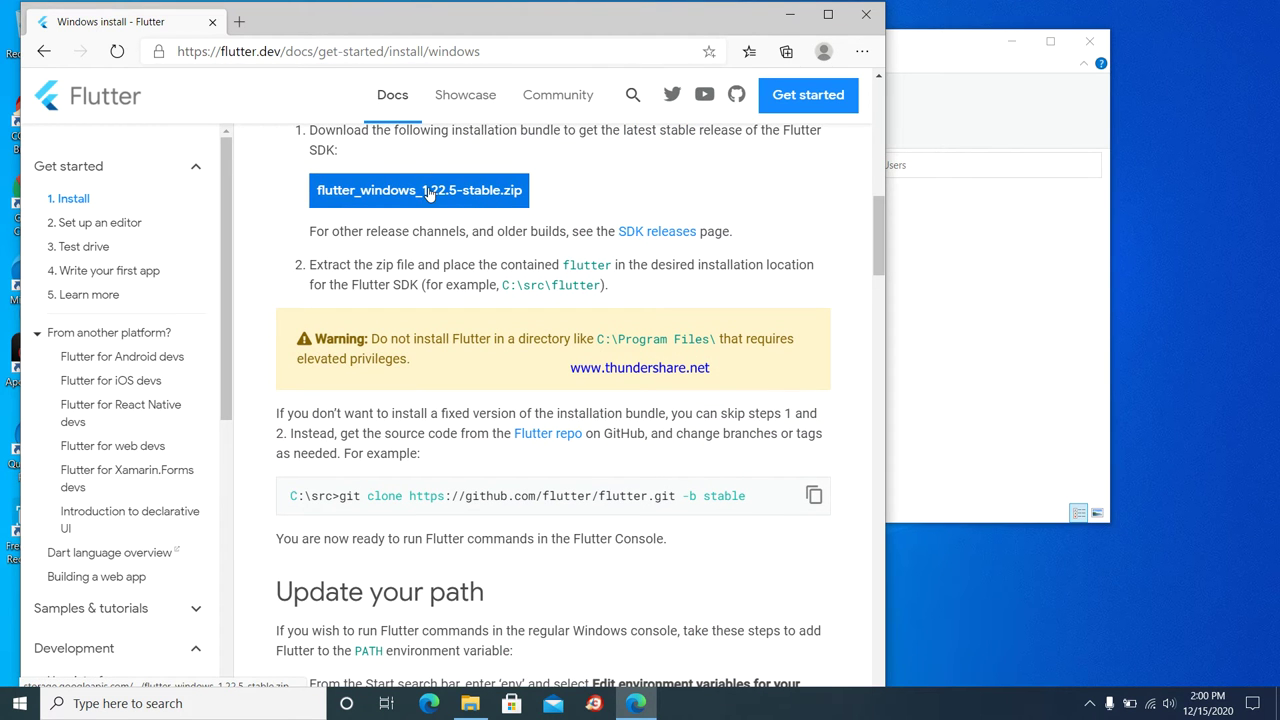
Extract flutter_windows_1.22.5-stable.zip from the Downloads folder into the suggested destination folder and close the archive
click(470, 703)
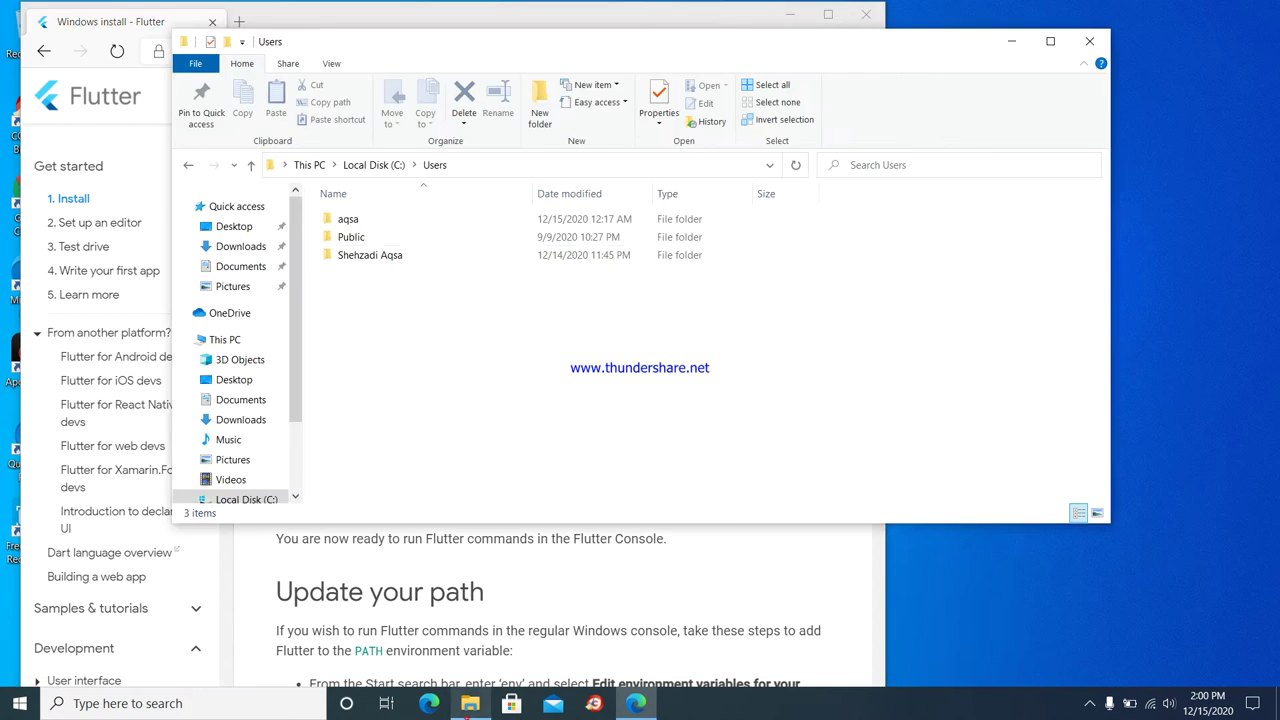
click(241, 248)
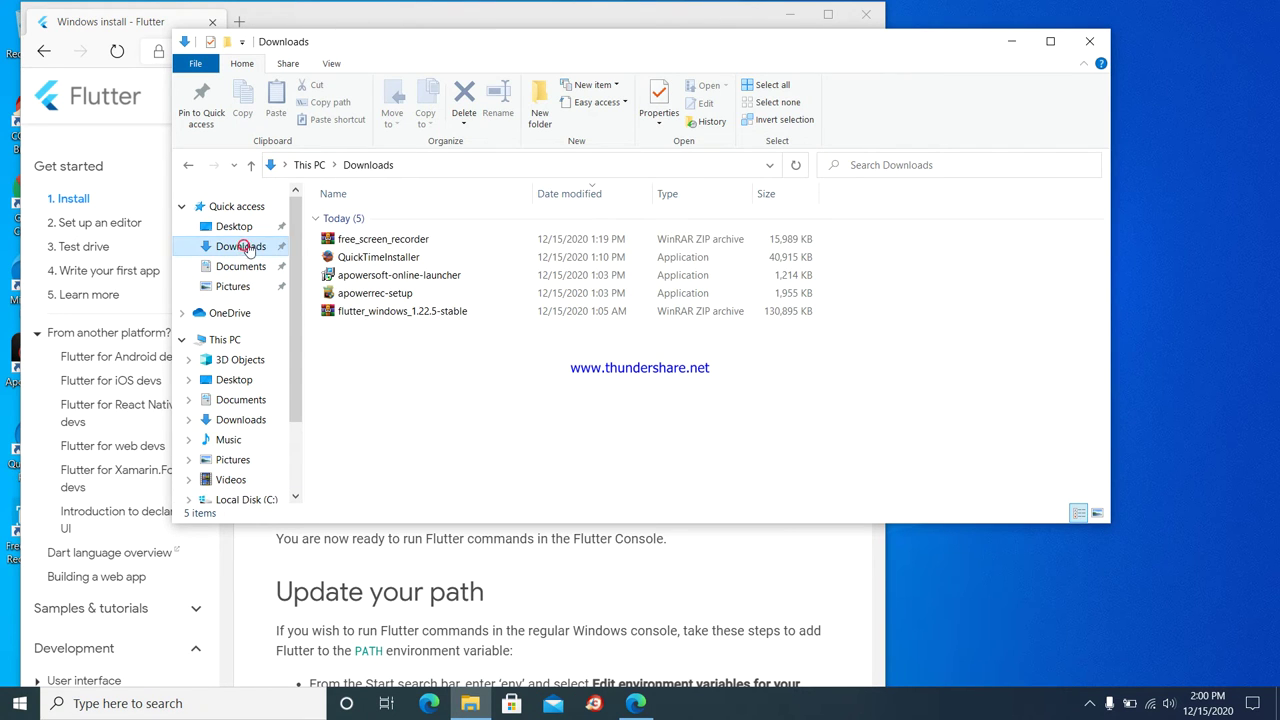
double_click(378, 313)
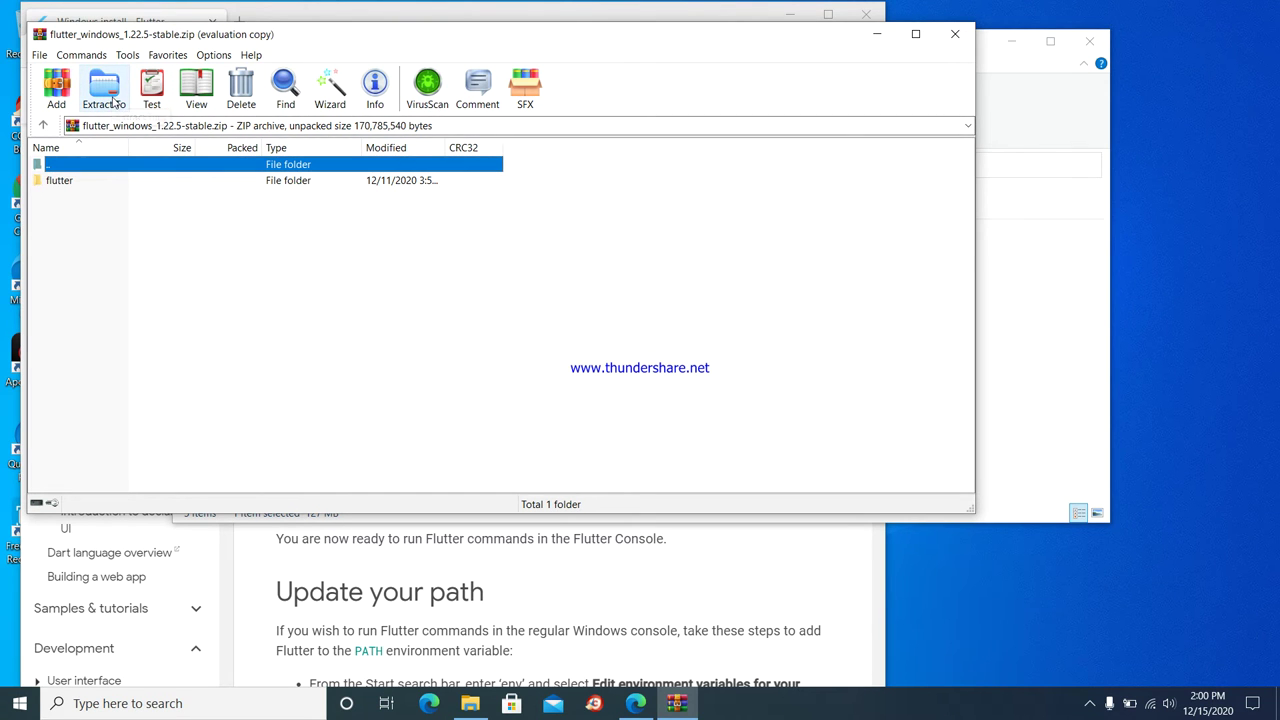
click(104, 88)
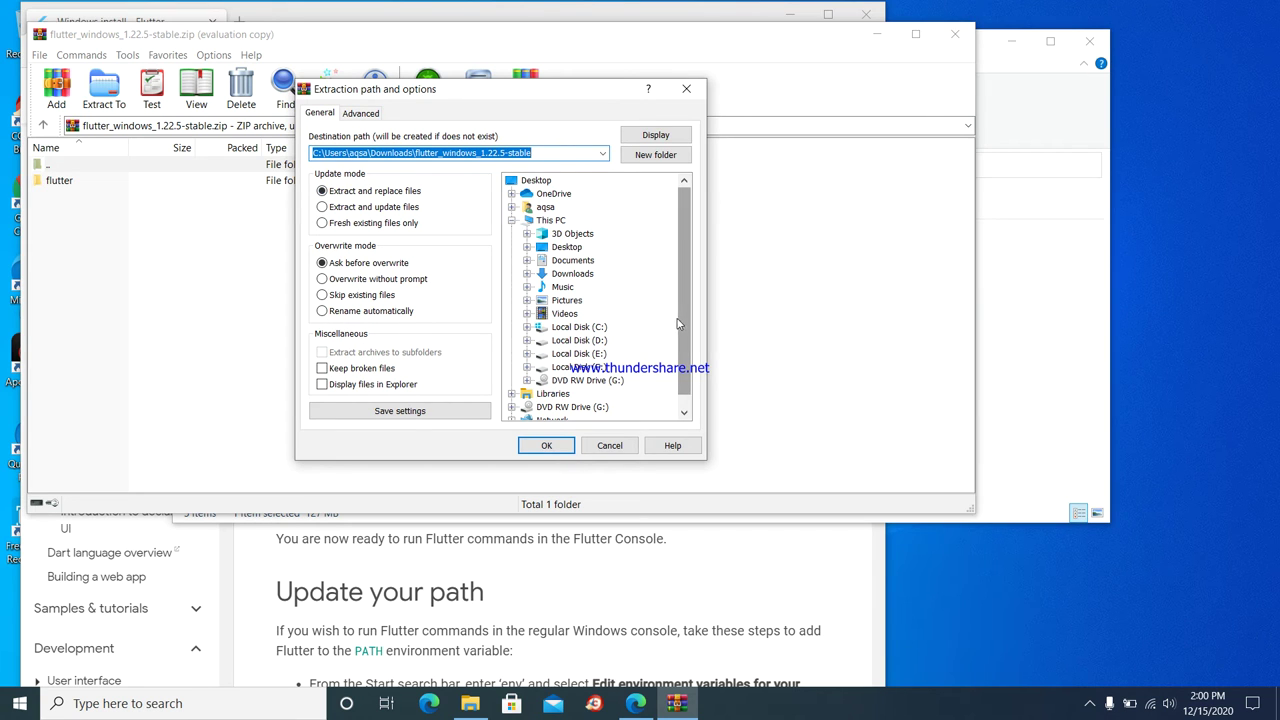
click(557, 447)
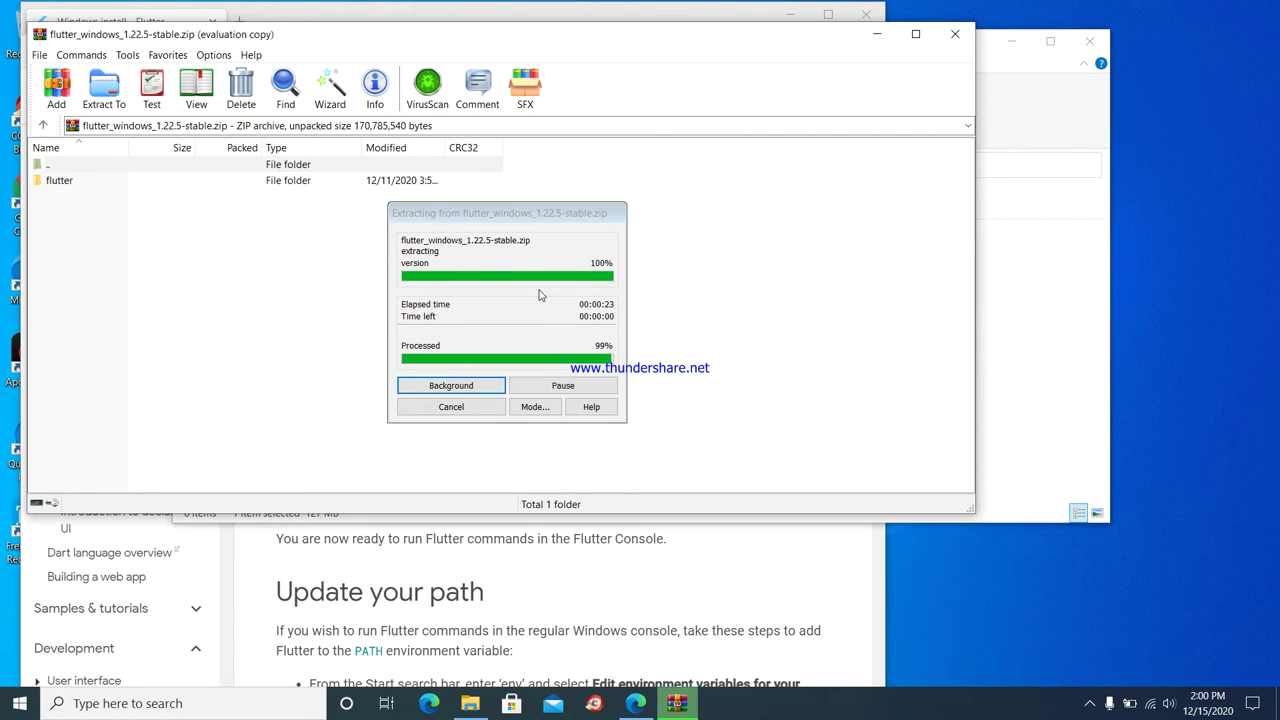
click(955, 34)
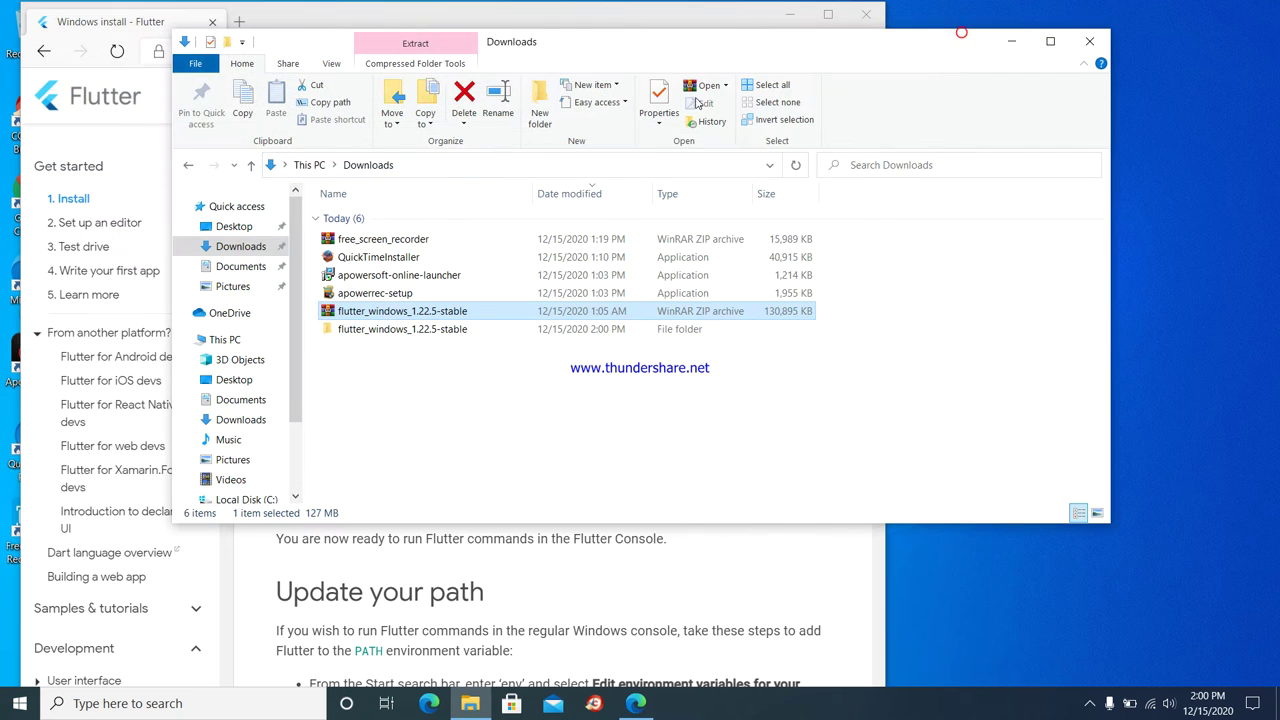
Copy the flutter folder from inside the extracted flutter_windows_1.22.5-stable folder
double_click(382, 331)
double_click(351, 221)
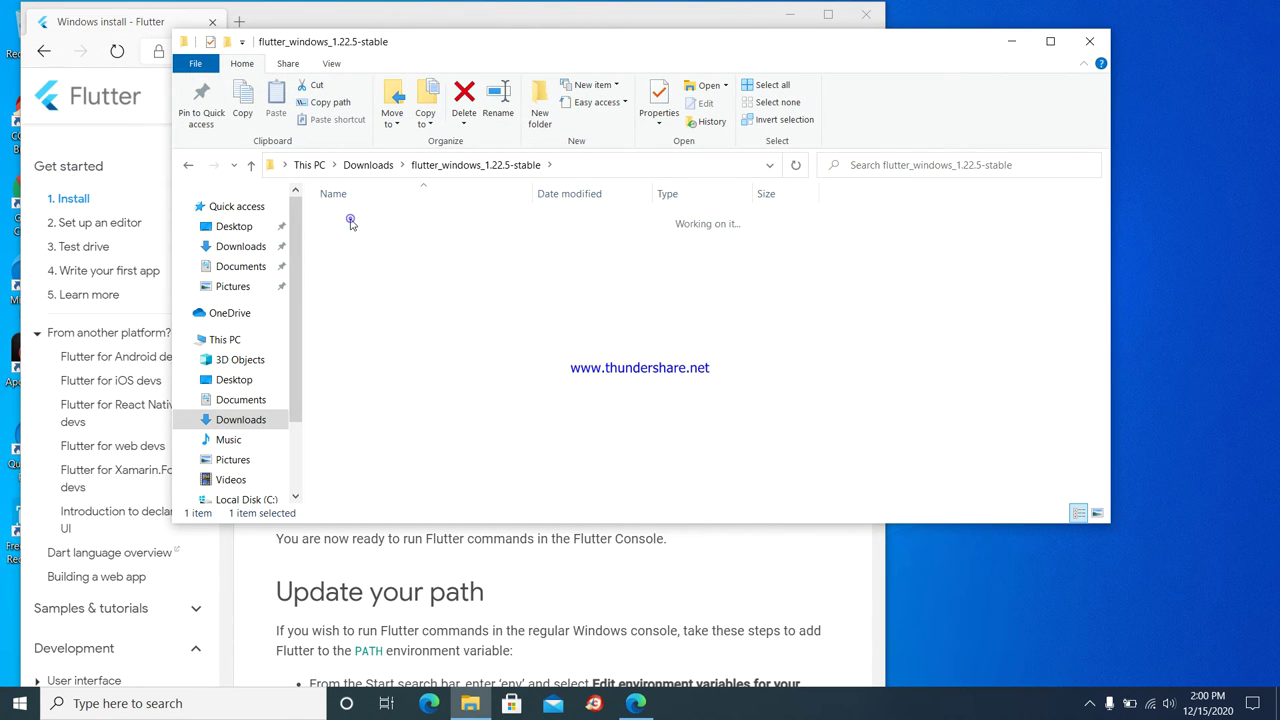
click(186, 167)
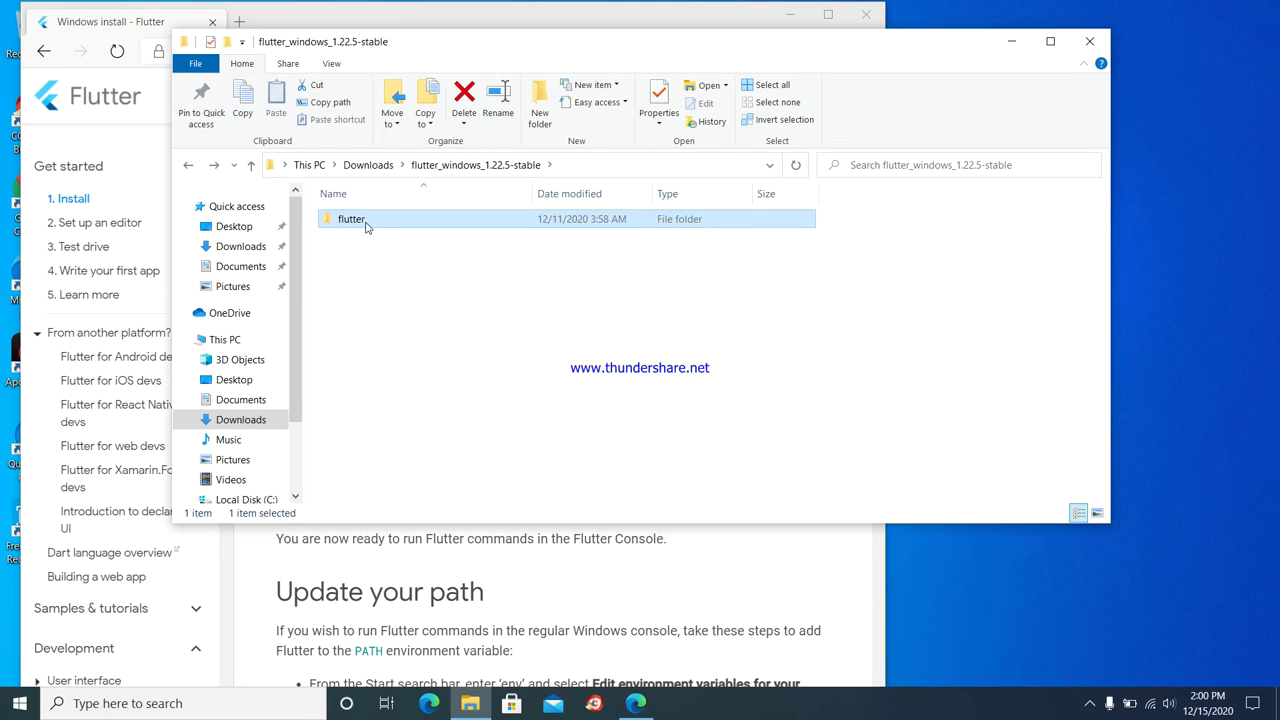
right_click(362, 224)
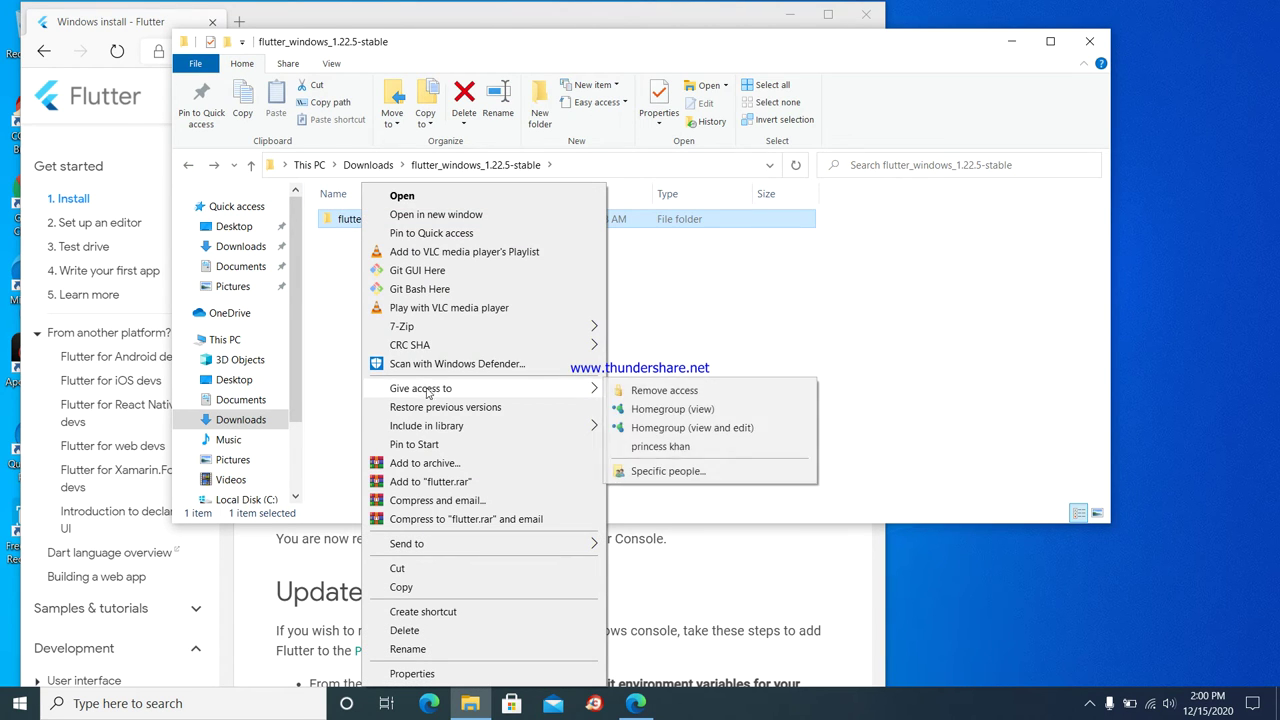
click(401, 588)
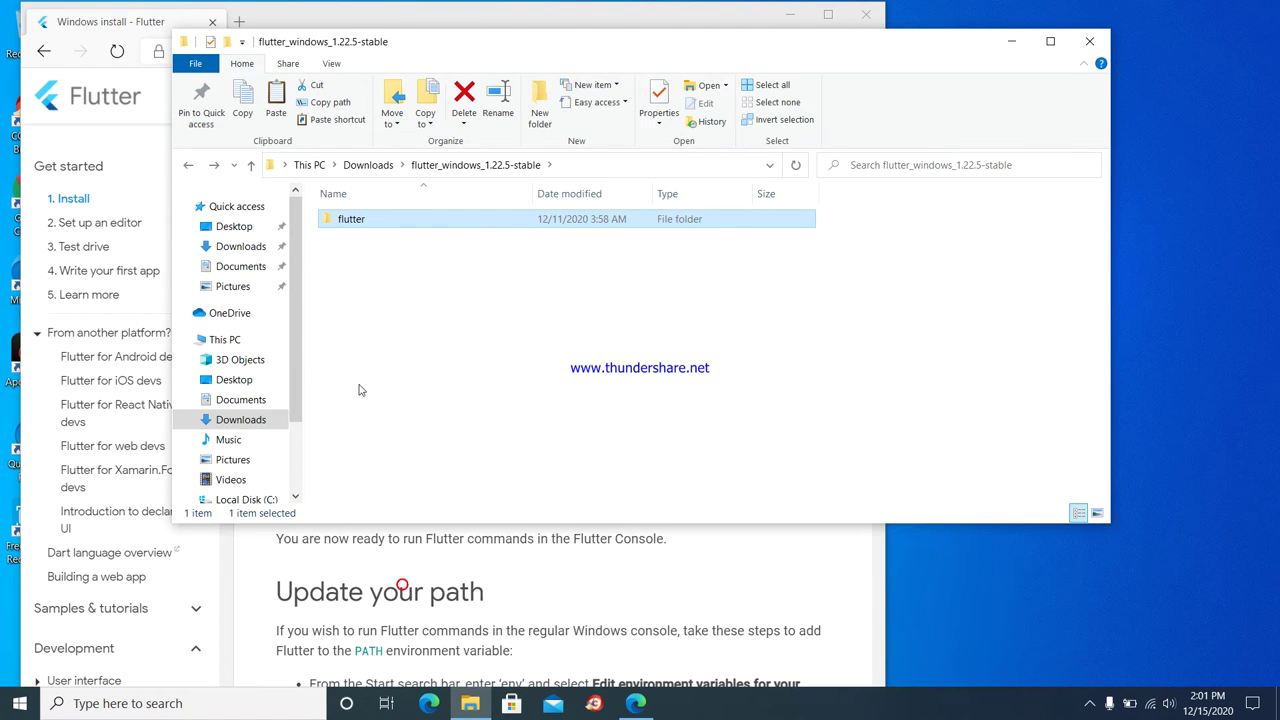
Go to the src folder on Local Disk (C:) and check the flutter folder in it
scroll(297, 360, down, 1)
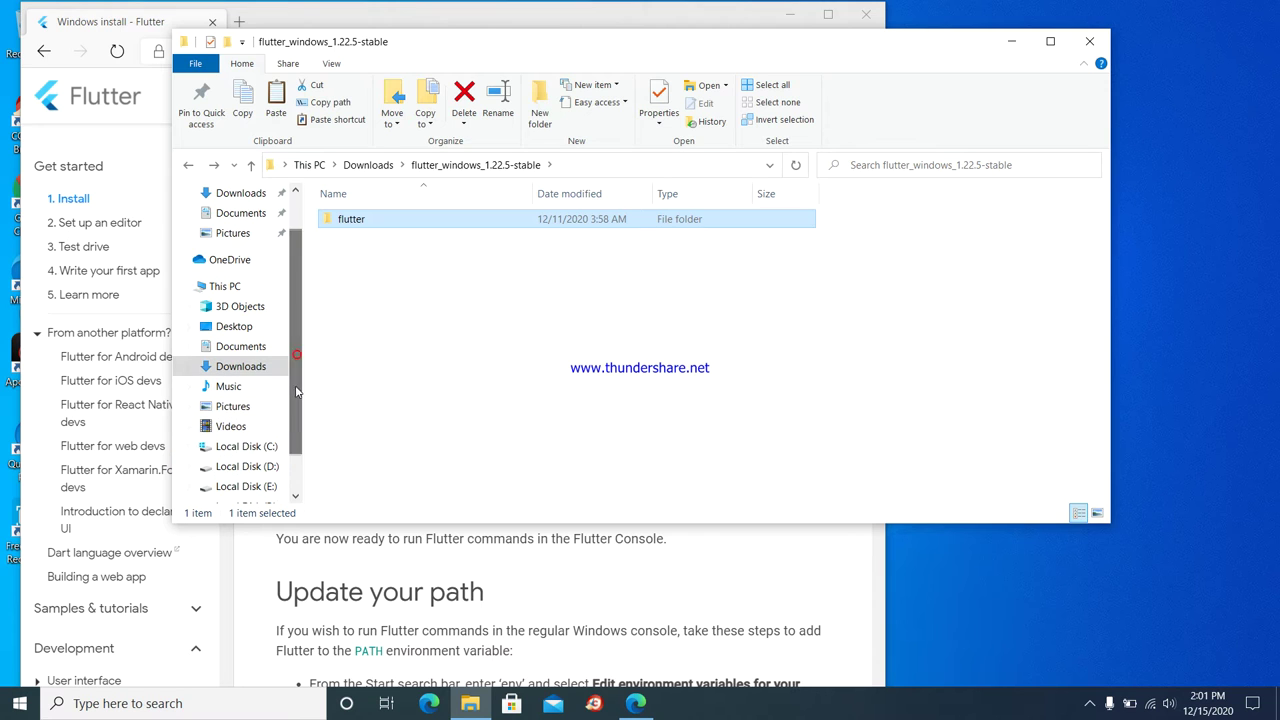
click(250, 446)
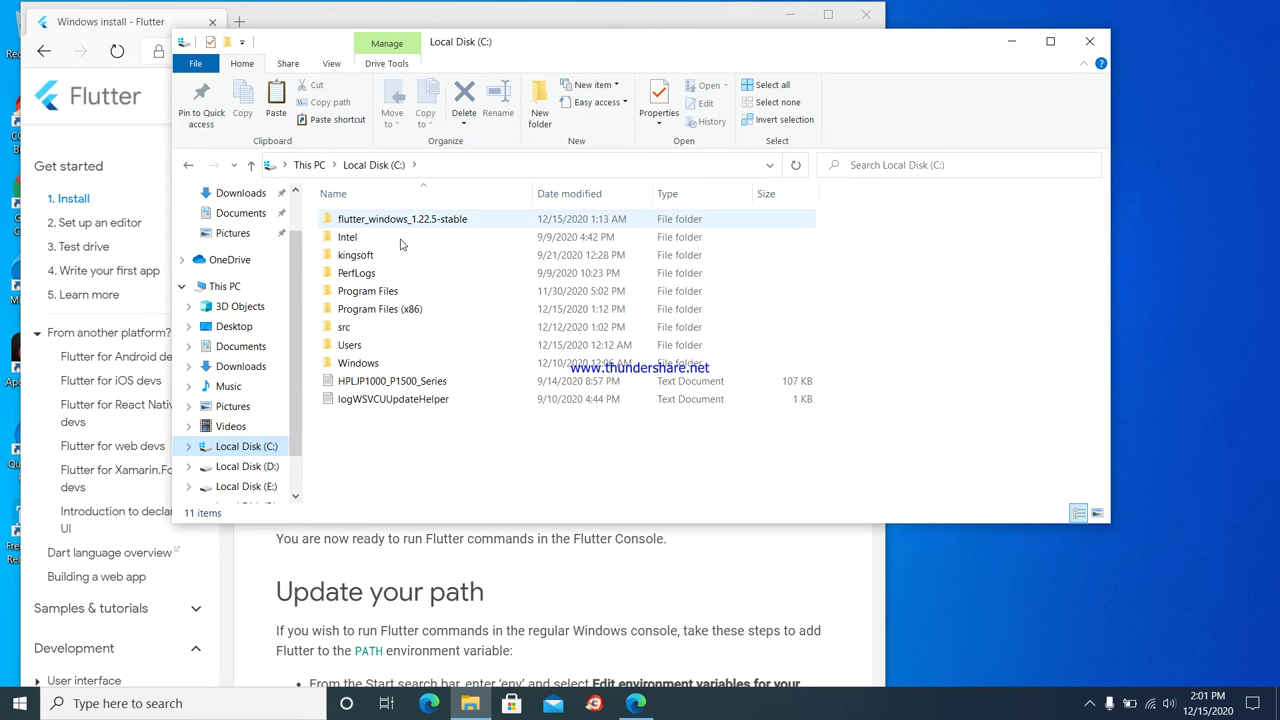
double_click(343, 330)
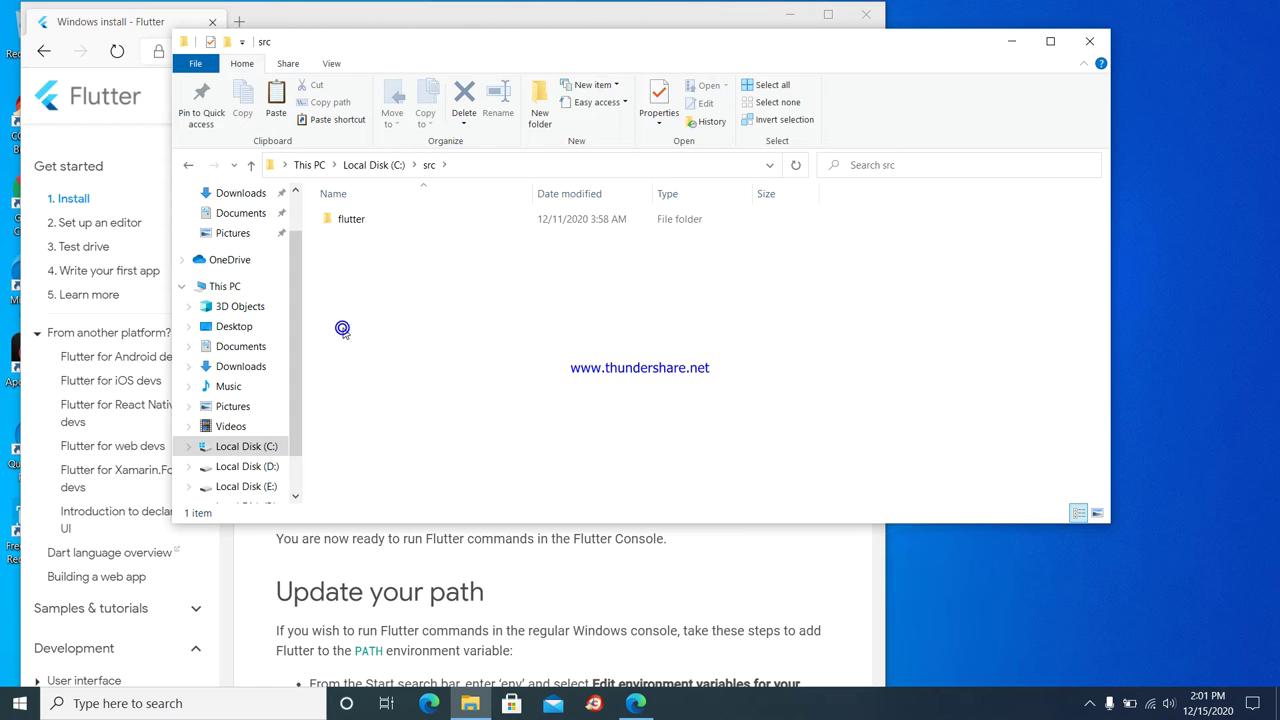
double_click(350, 220)
click(188, 165)
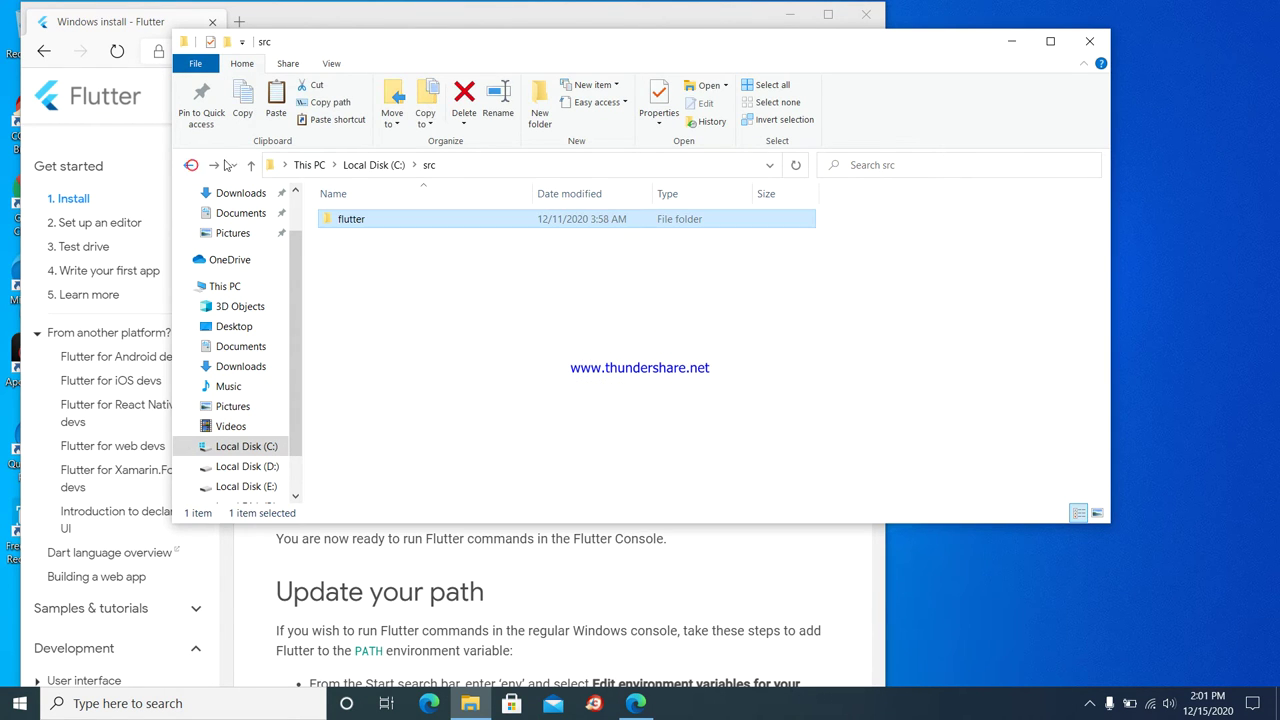
click(430, 165)
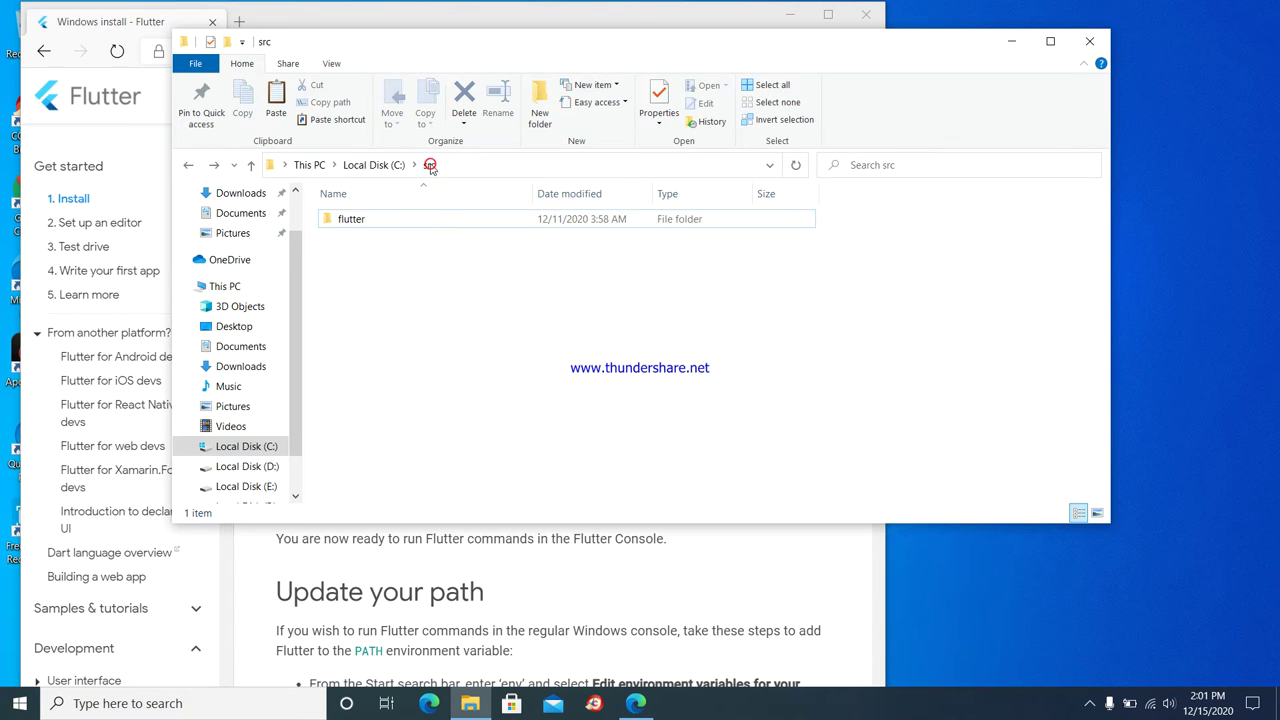
click(350, 225)
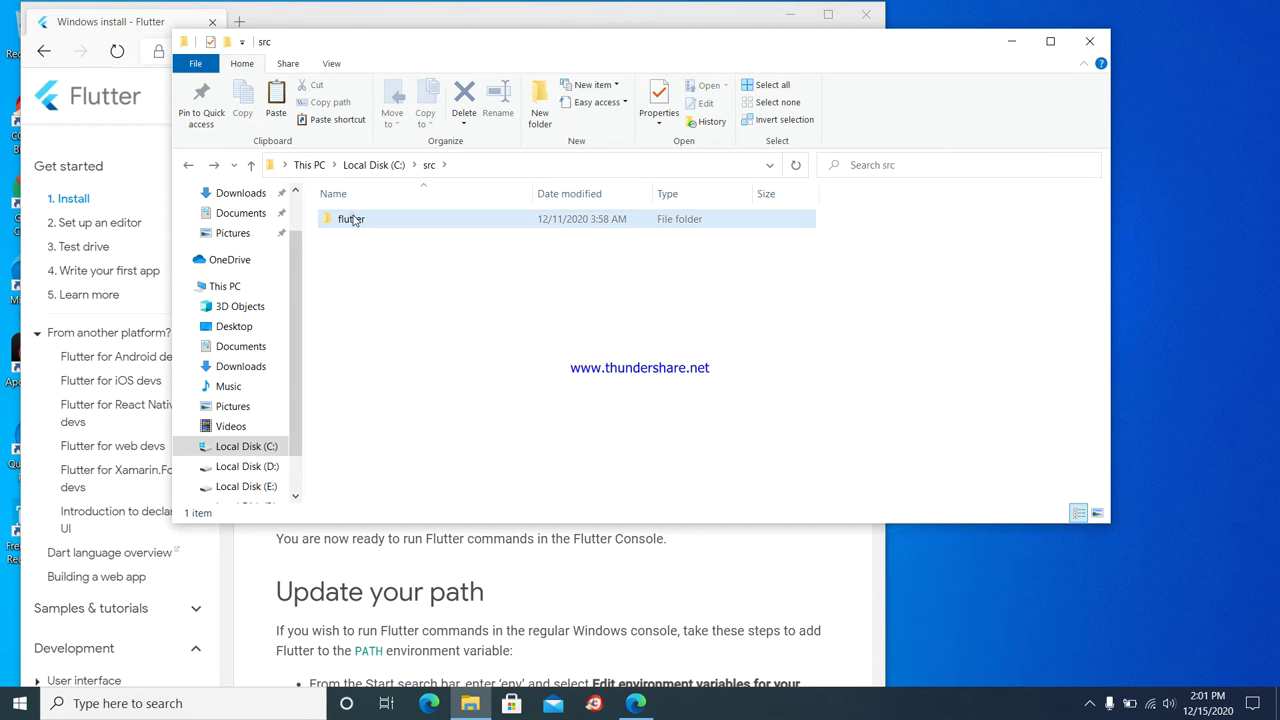
Open the bin folder inside flutter and copy its full path, C:\src\flutter\bin
double_click(352, 219)
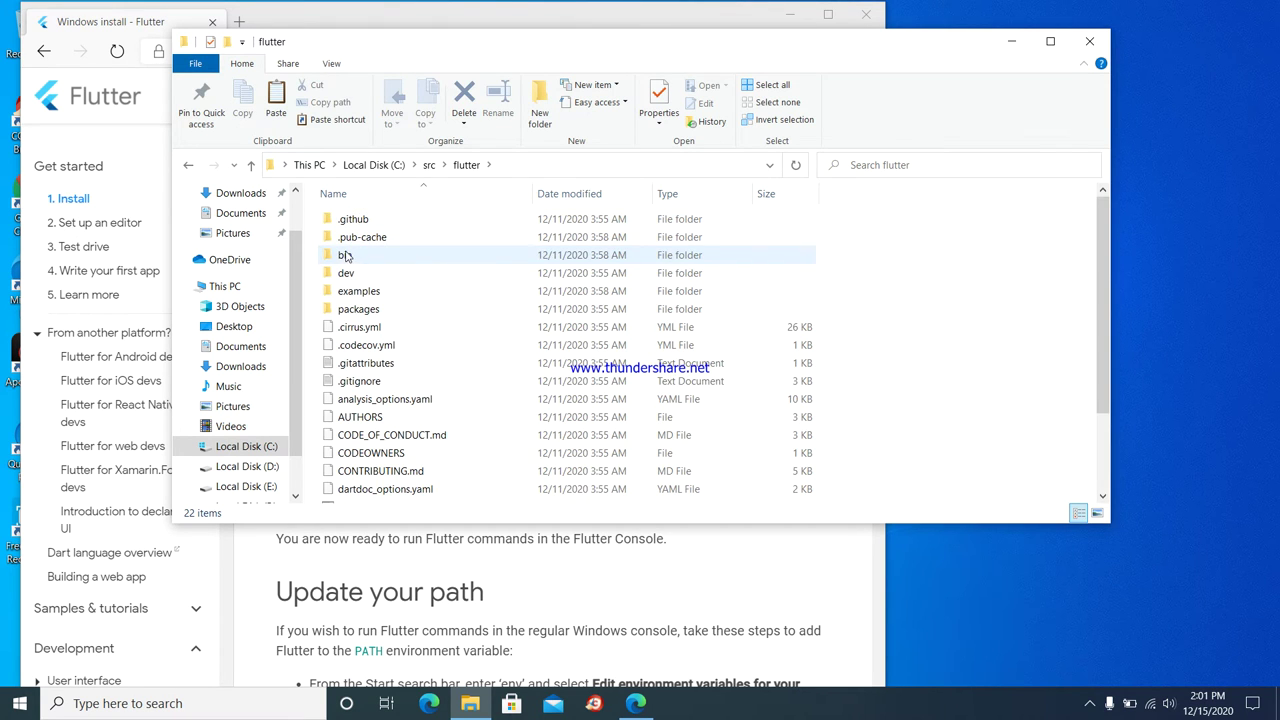
double_click(344, 256)
click(594, 163)
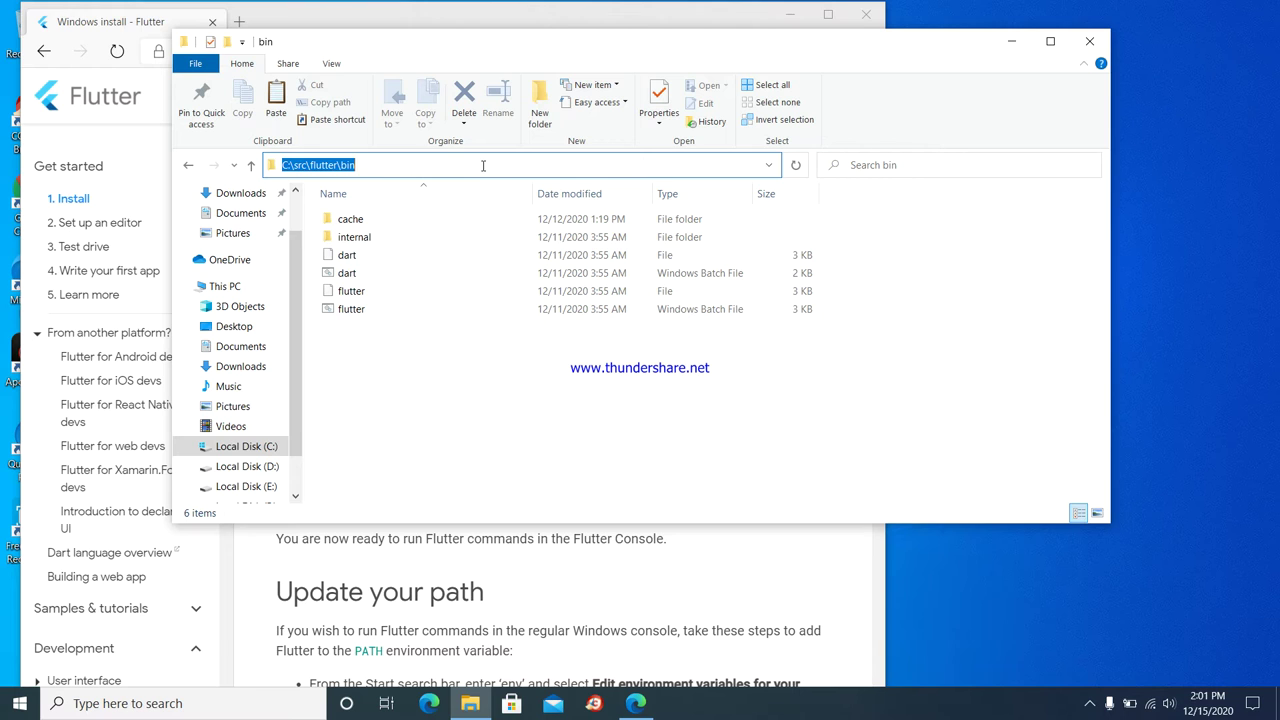
key(ctrl+c)
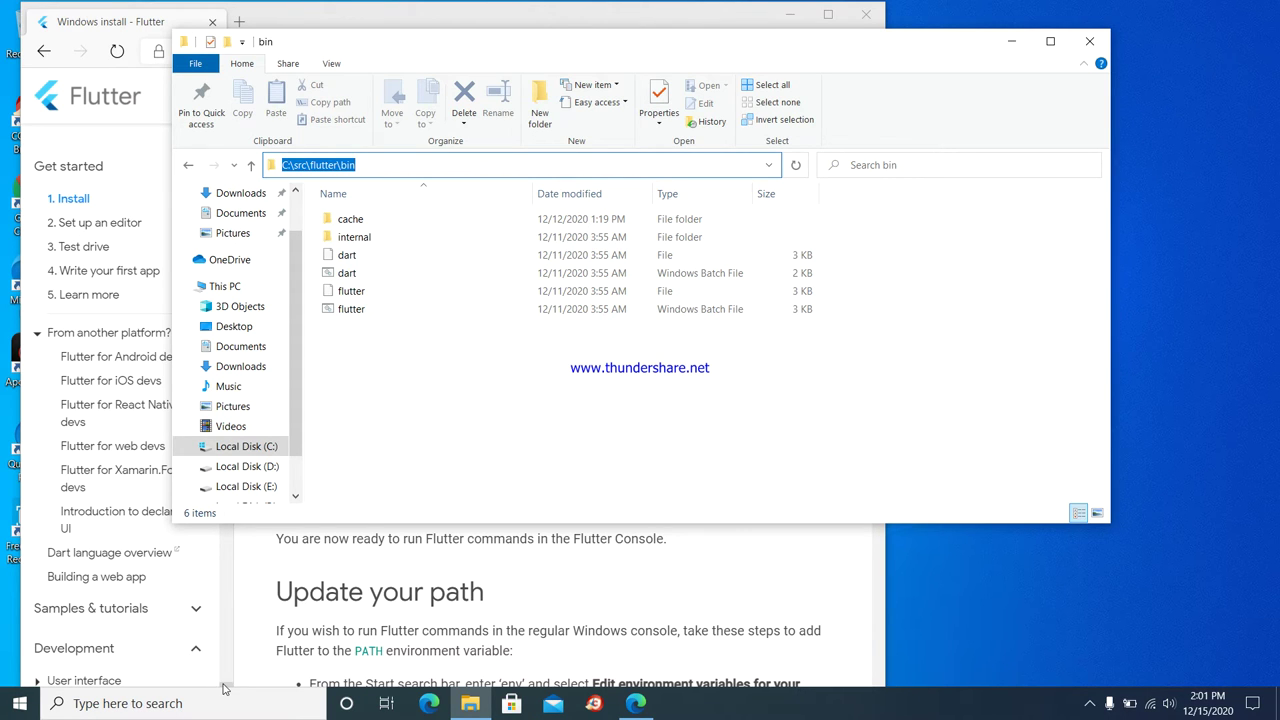
click(170, 703)
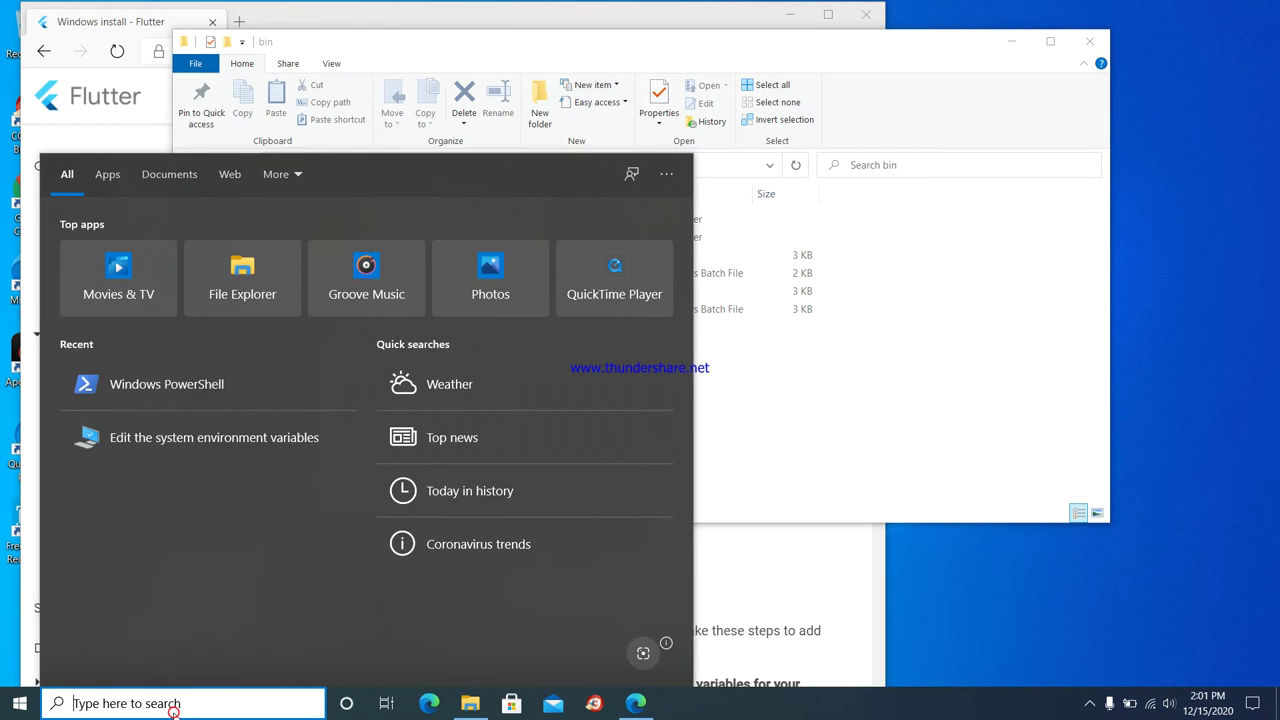
text(cmd)
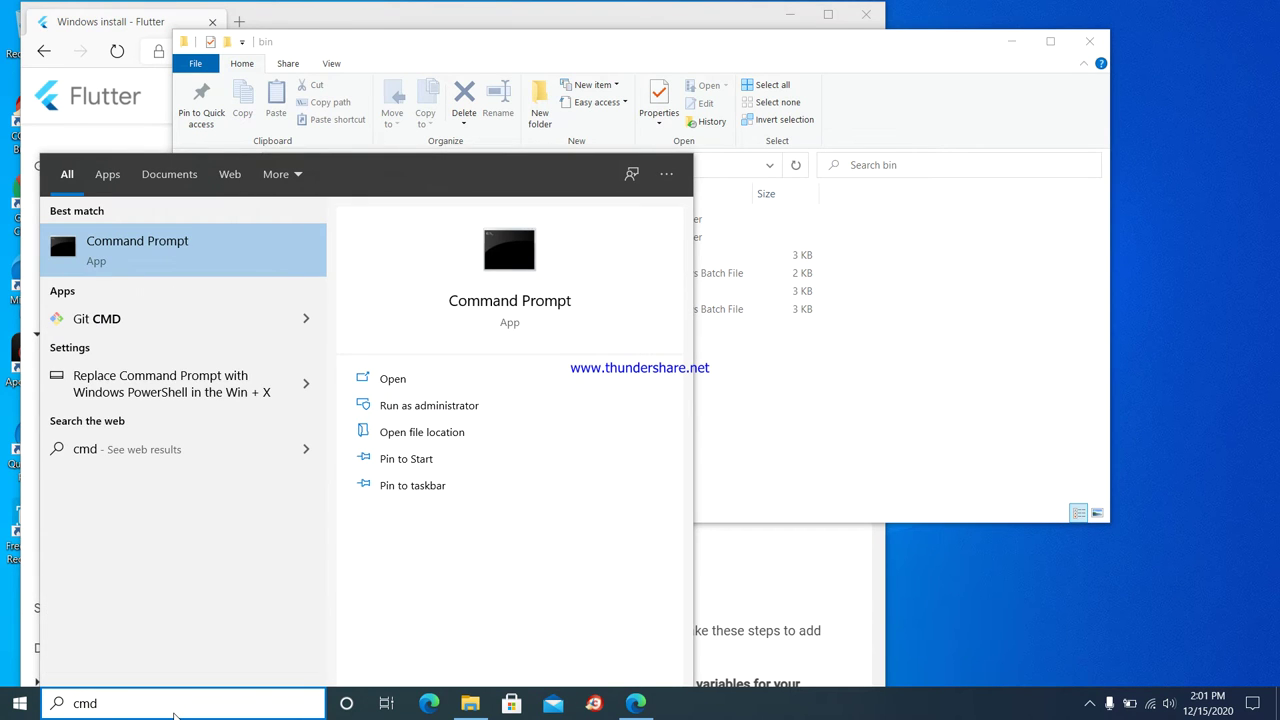
key(BackSpace)
key(BackSpace)
key(BackSpace)
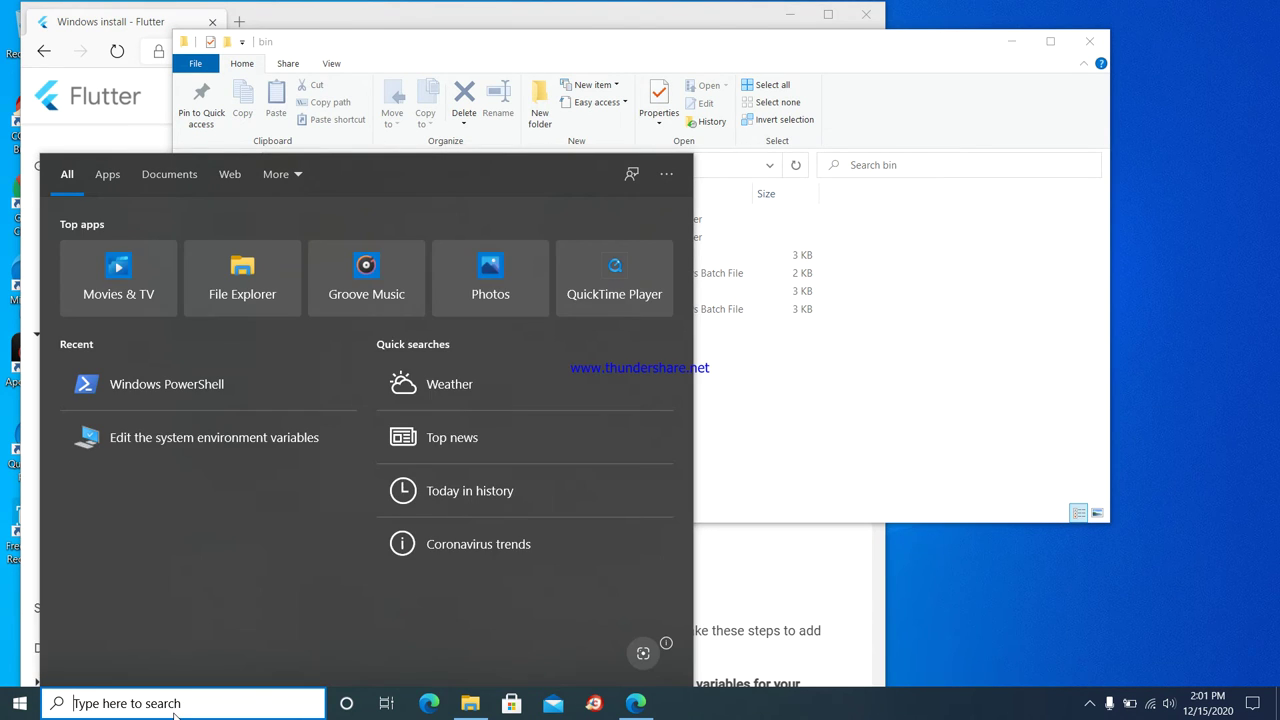
Open the user Path variable for editing from the system's environment variable settings
text(en)
key(Return)
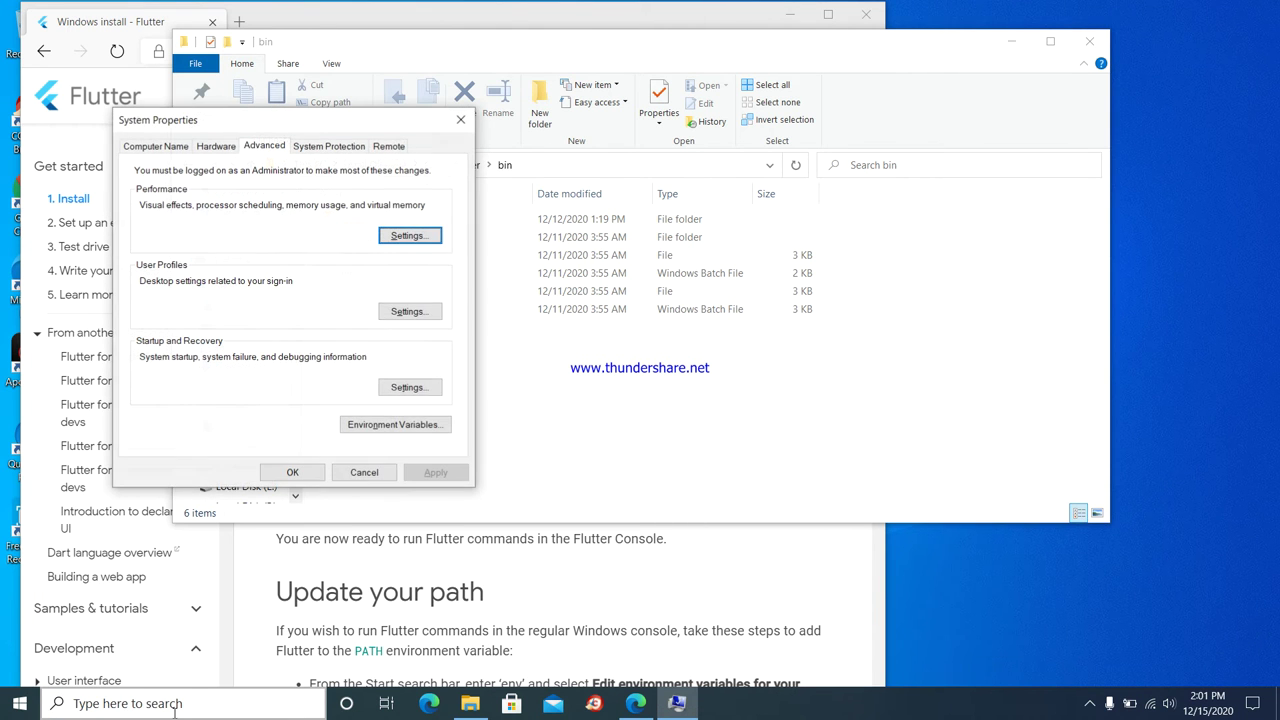
click(409, 427)
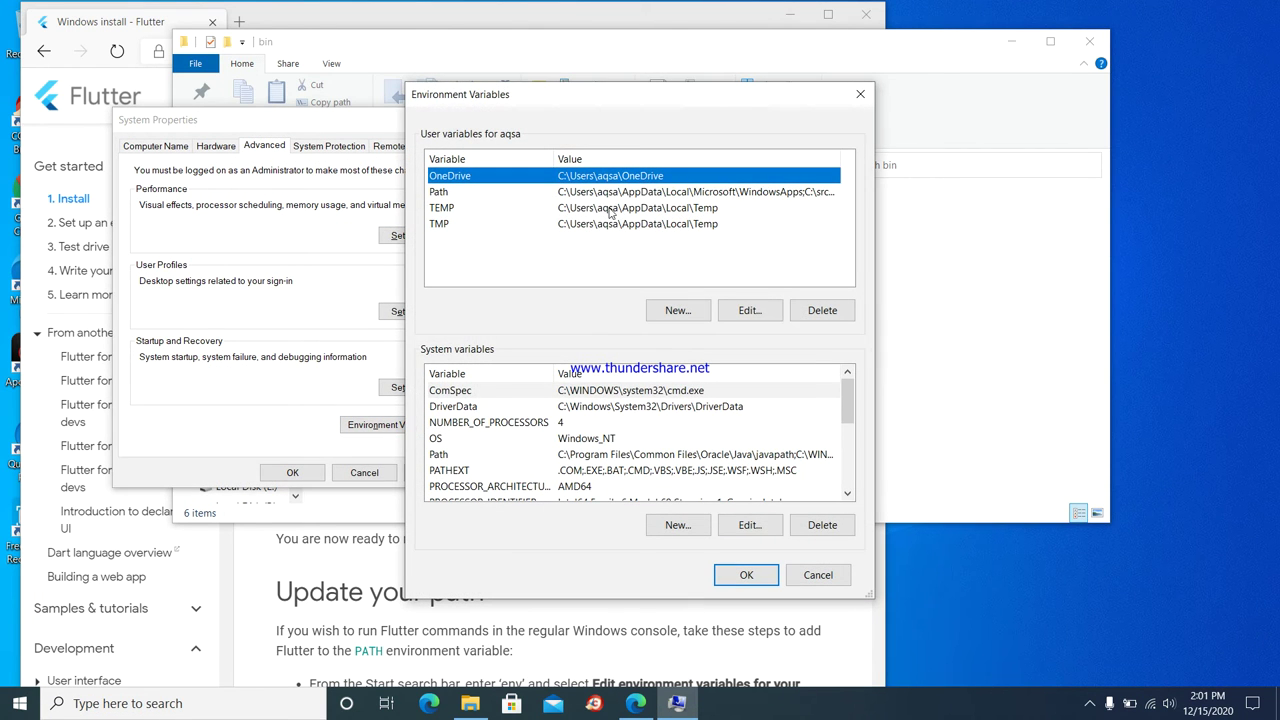
click(532, 190)
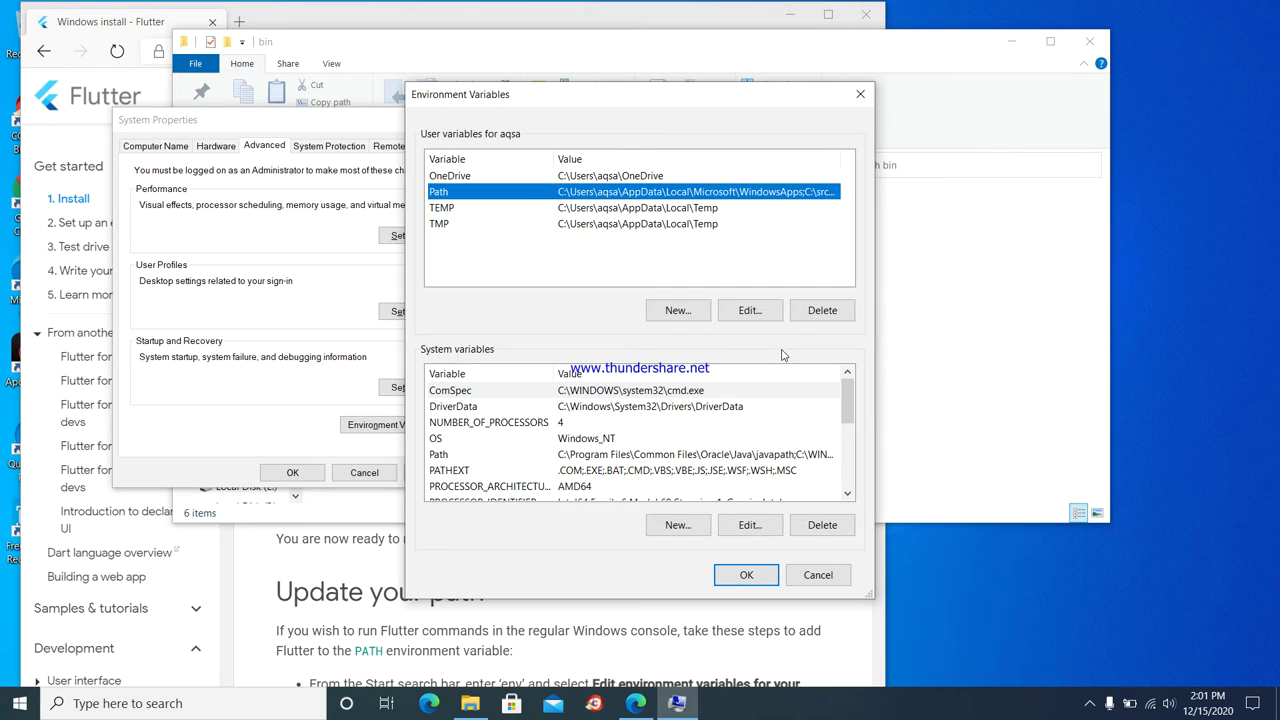
click(752, 311)
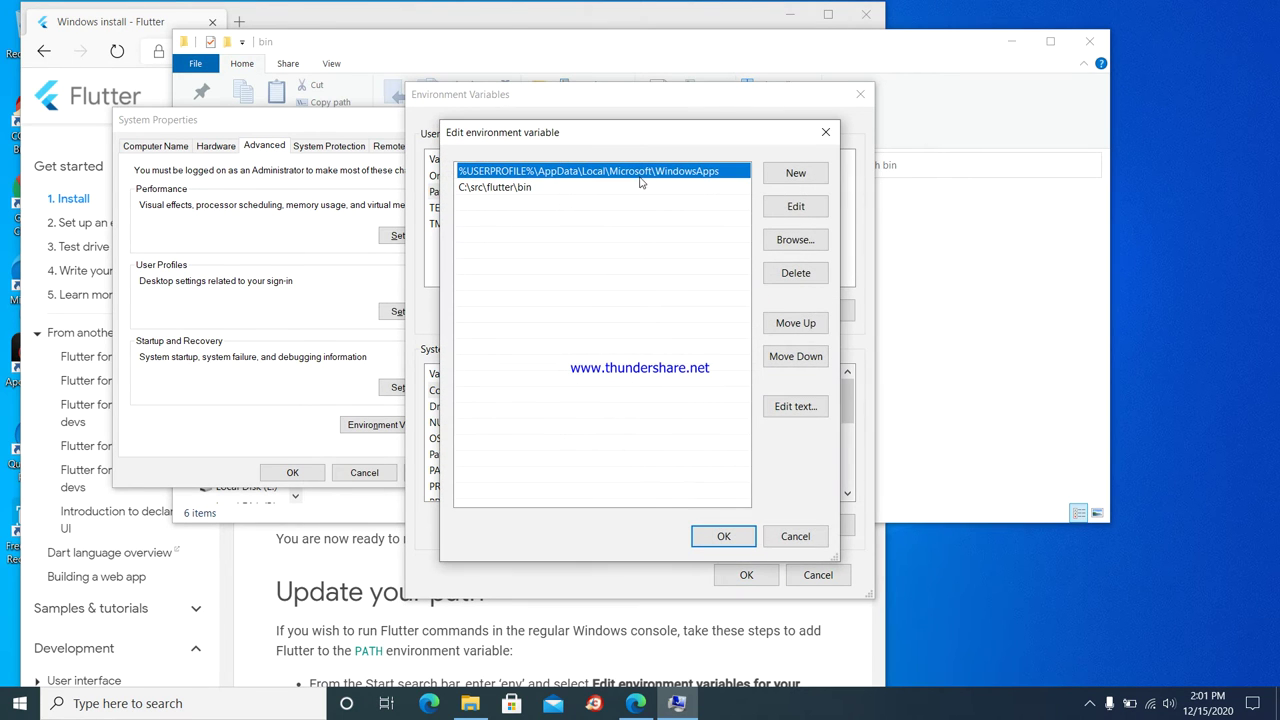
Try to add C:\src\flutter\bin as a new entry in the user Path variable
click(552, 188)
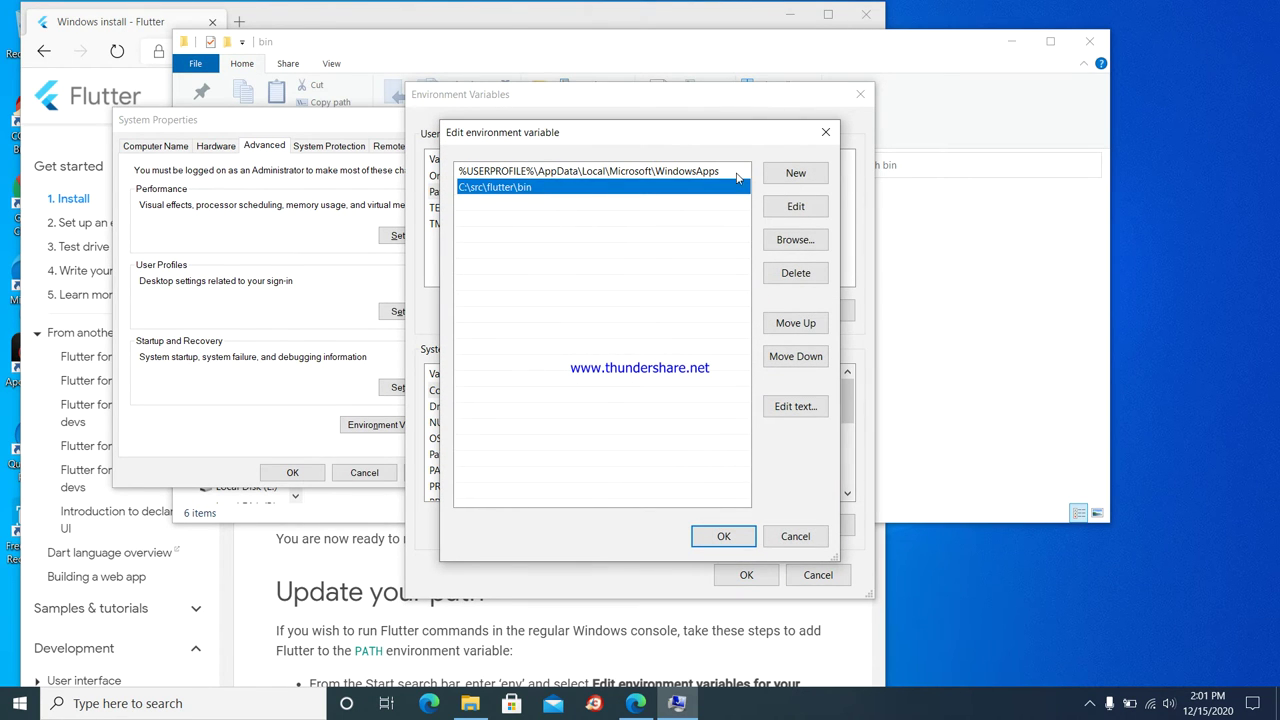
click(785, 174)
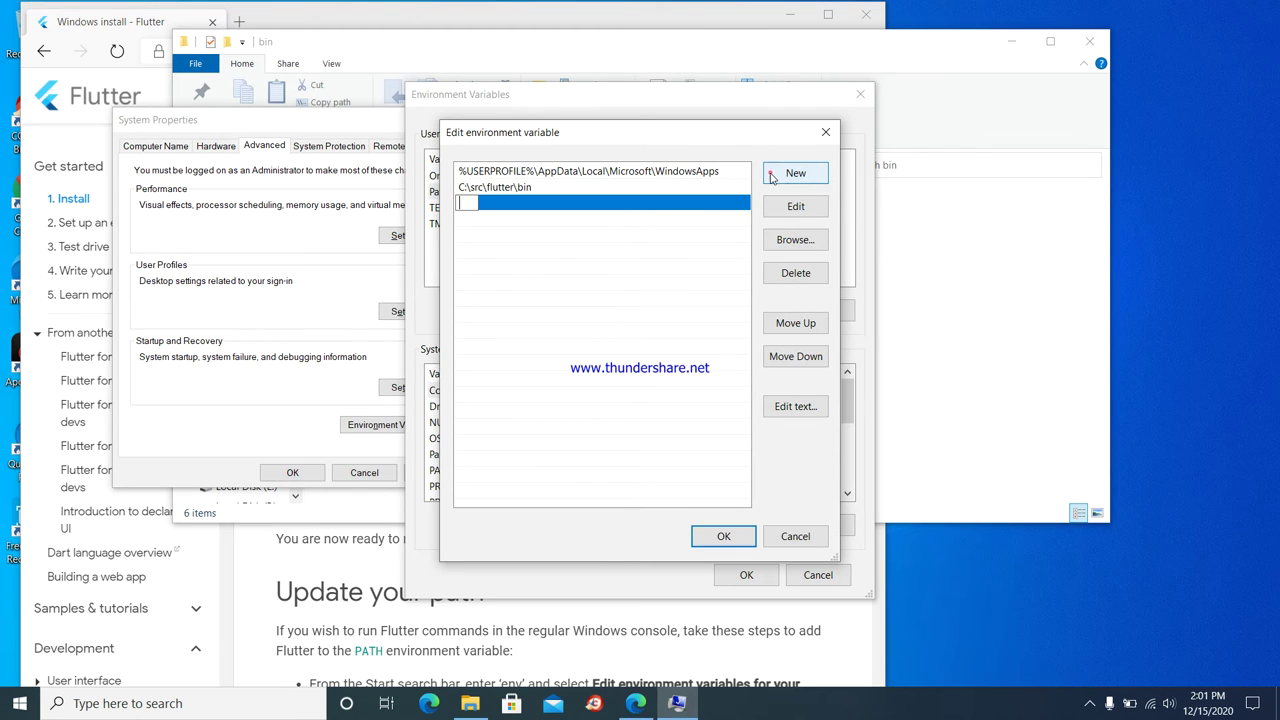
key(ctrl+v)
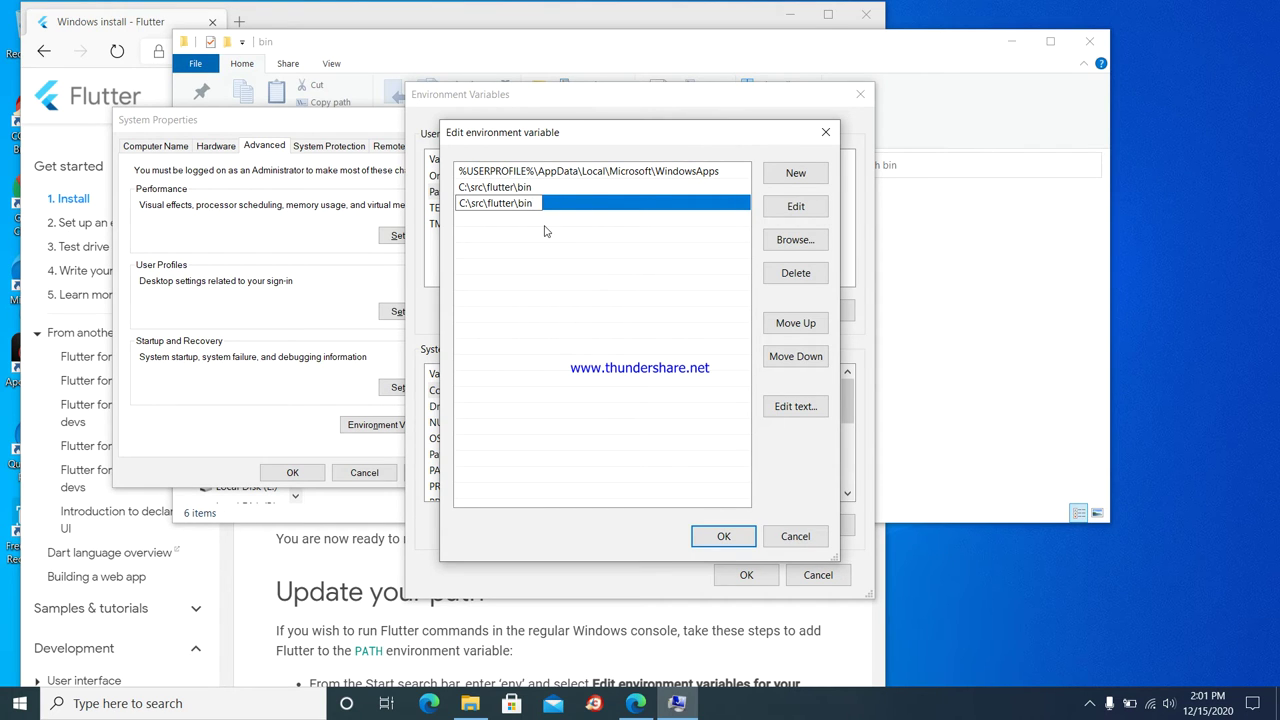
key(BackSpace)
key(BackSpace)
key(BackSpace)
key(BackSpace)
key(BackSpace)
key(BackSpace)
key(BackSpace)
key(BackSpace)
key(BackSpace)
key(BackSpace)
key(BackSpace)
key(BackSpace)
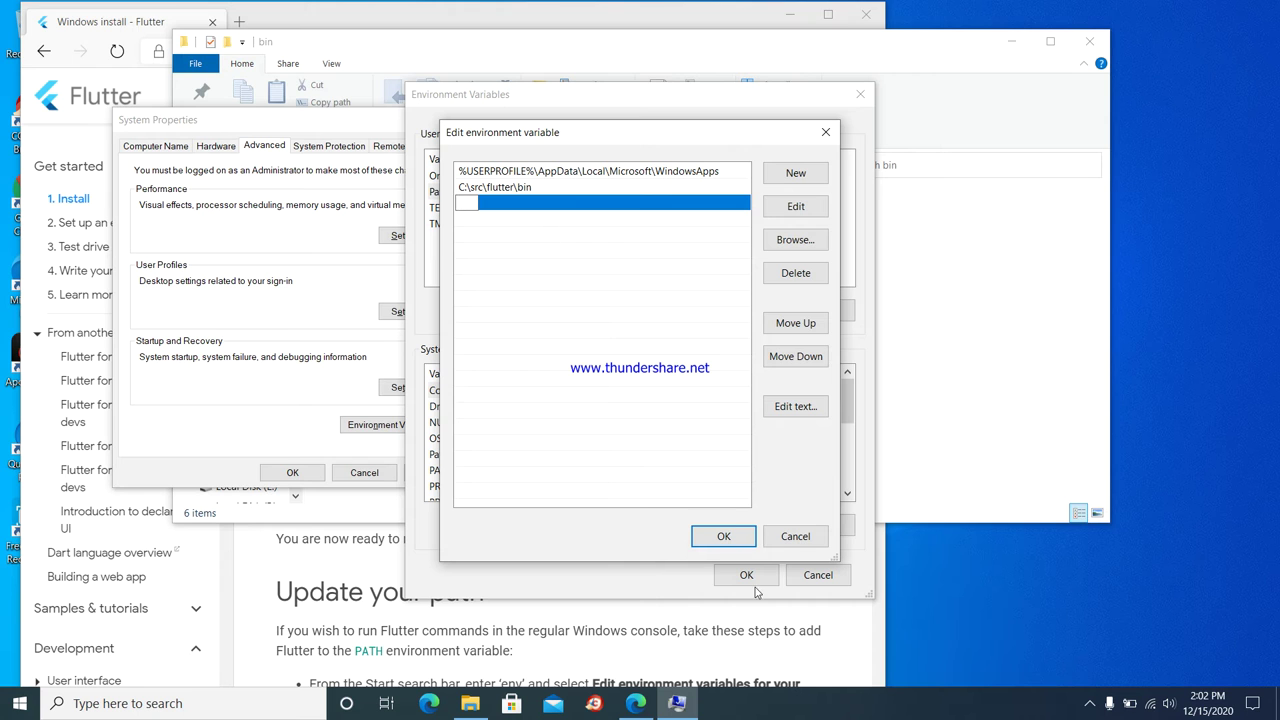
click(792, 536)
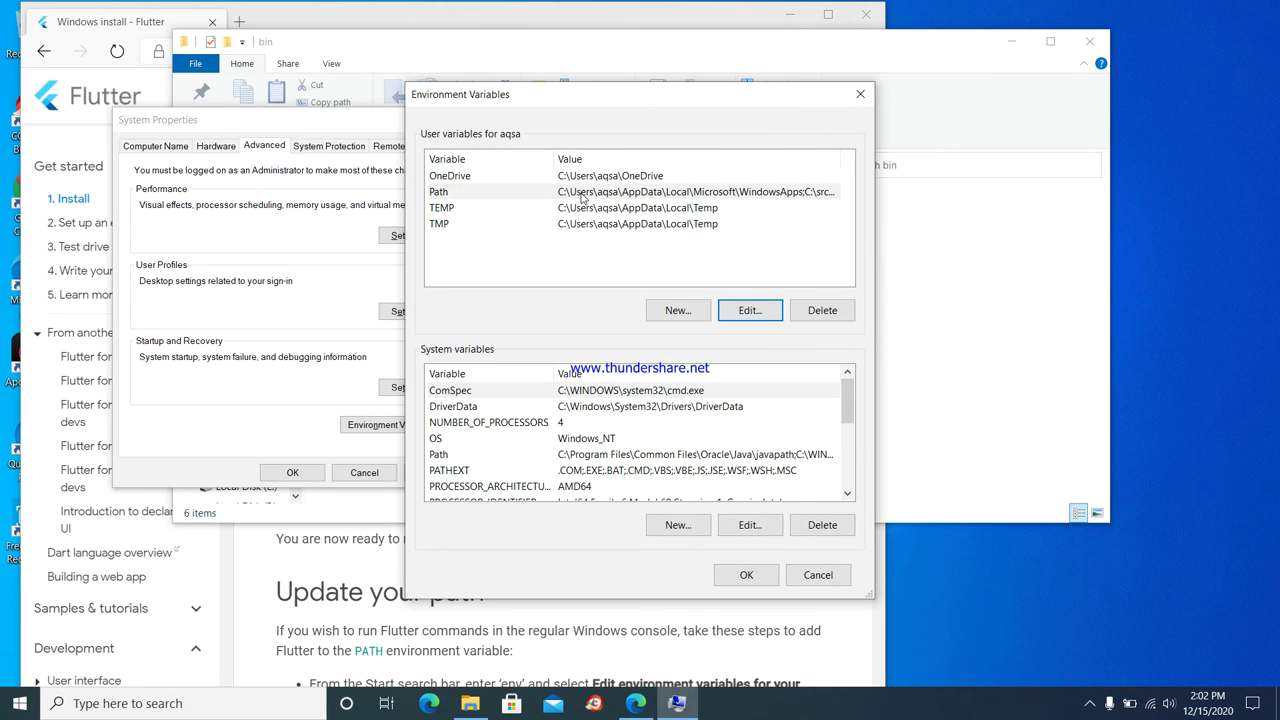
Check the C:\src\flutter\bin entry in the user Path variable and close the environment variables window
click(738, 314)
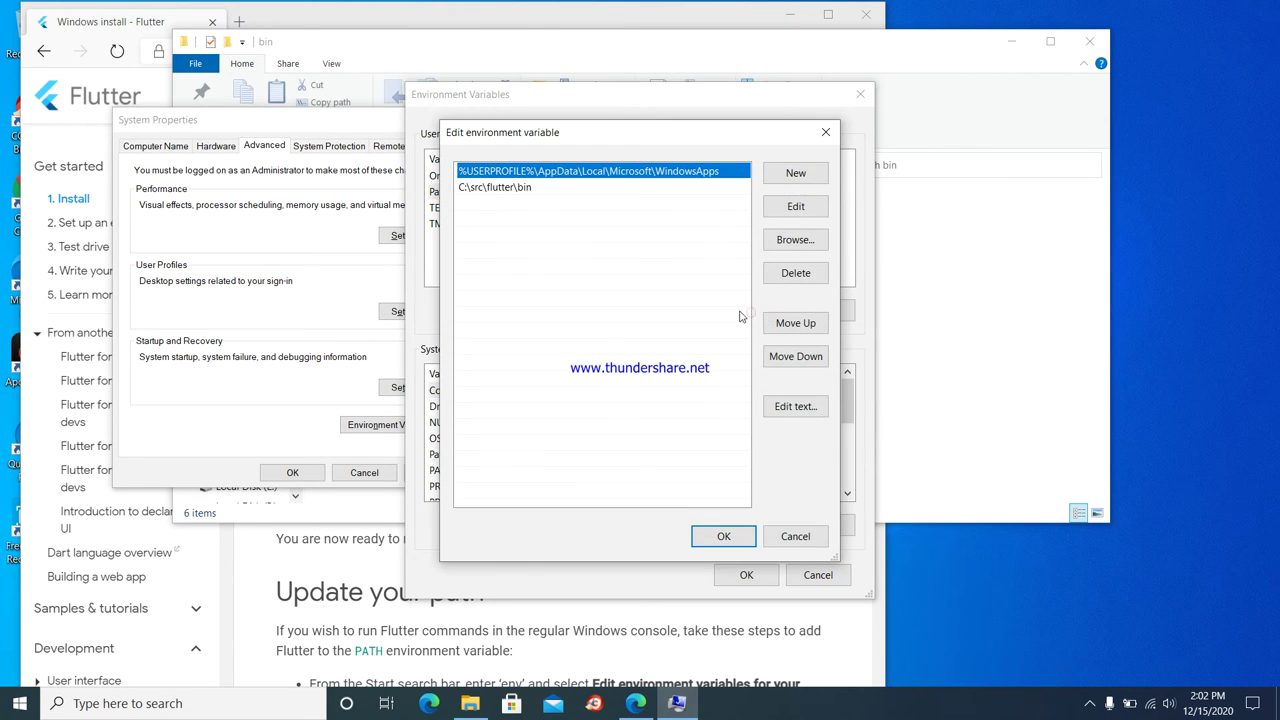
click(548, 190)
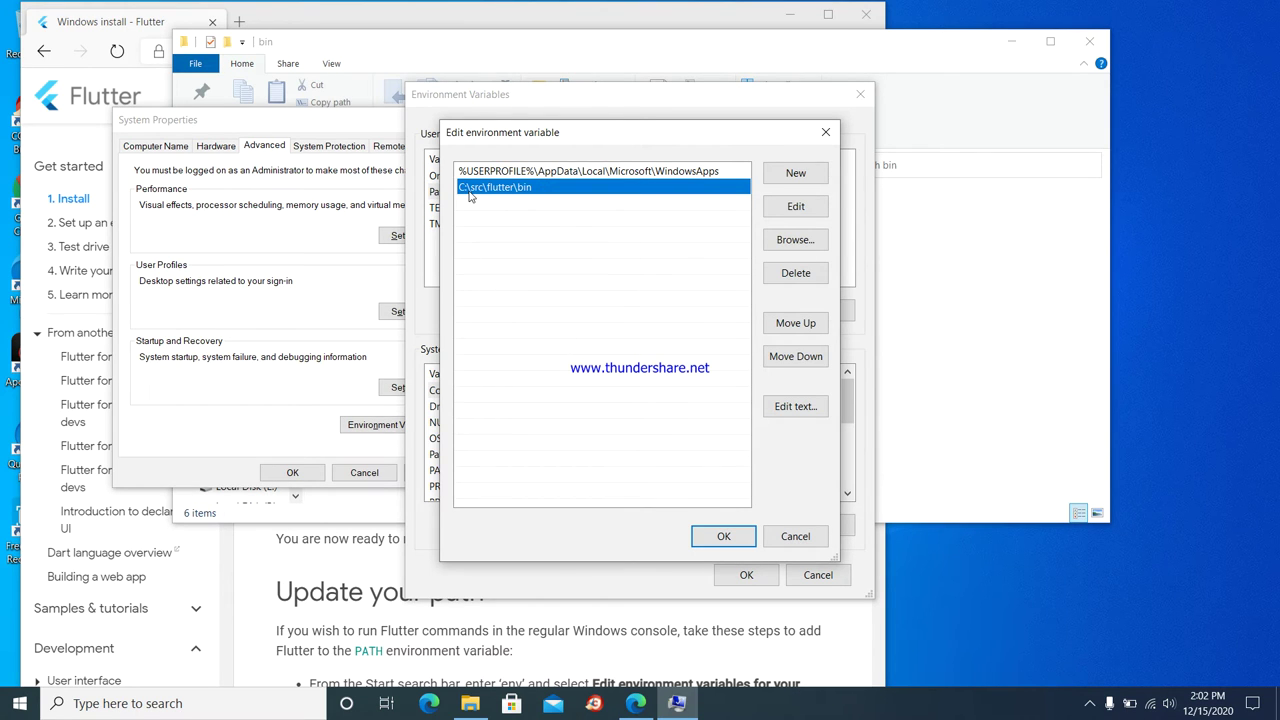
click(792, 537)
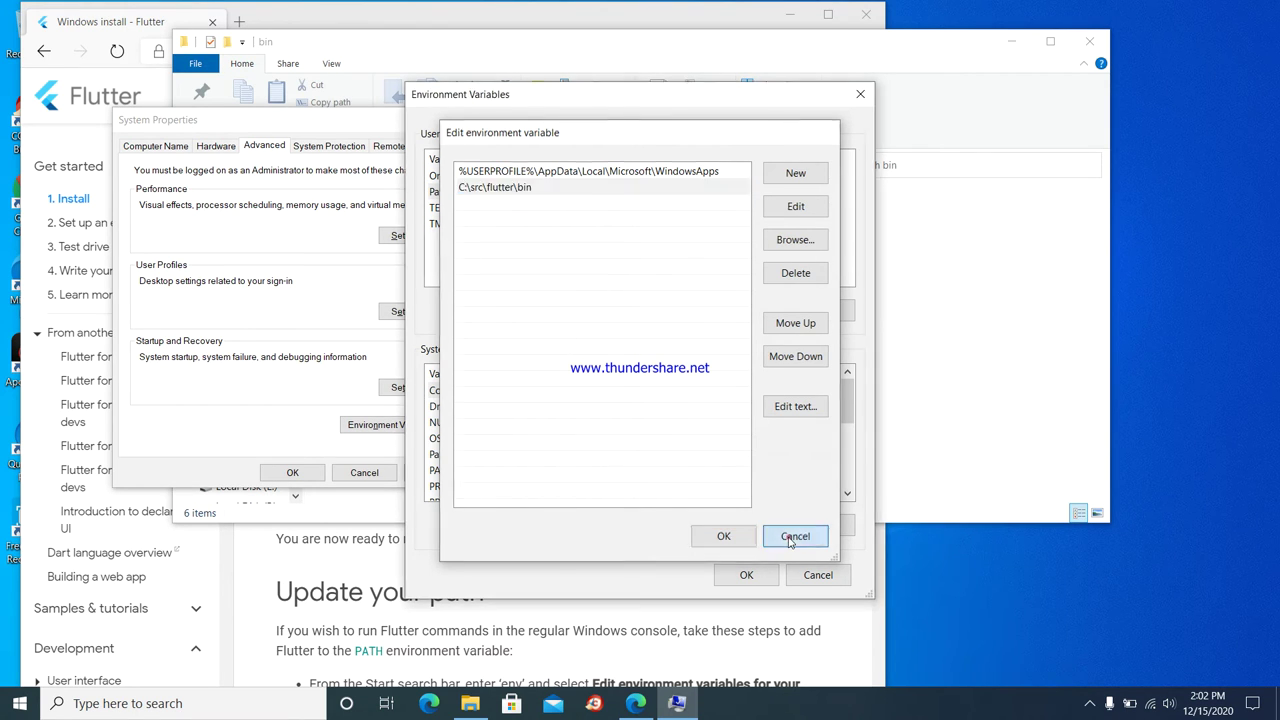
click(740, 578)
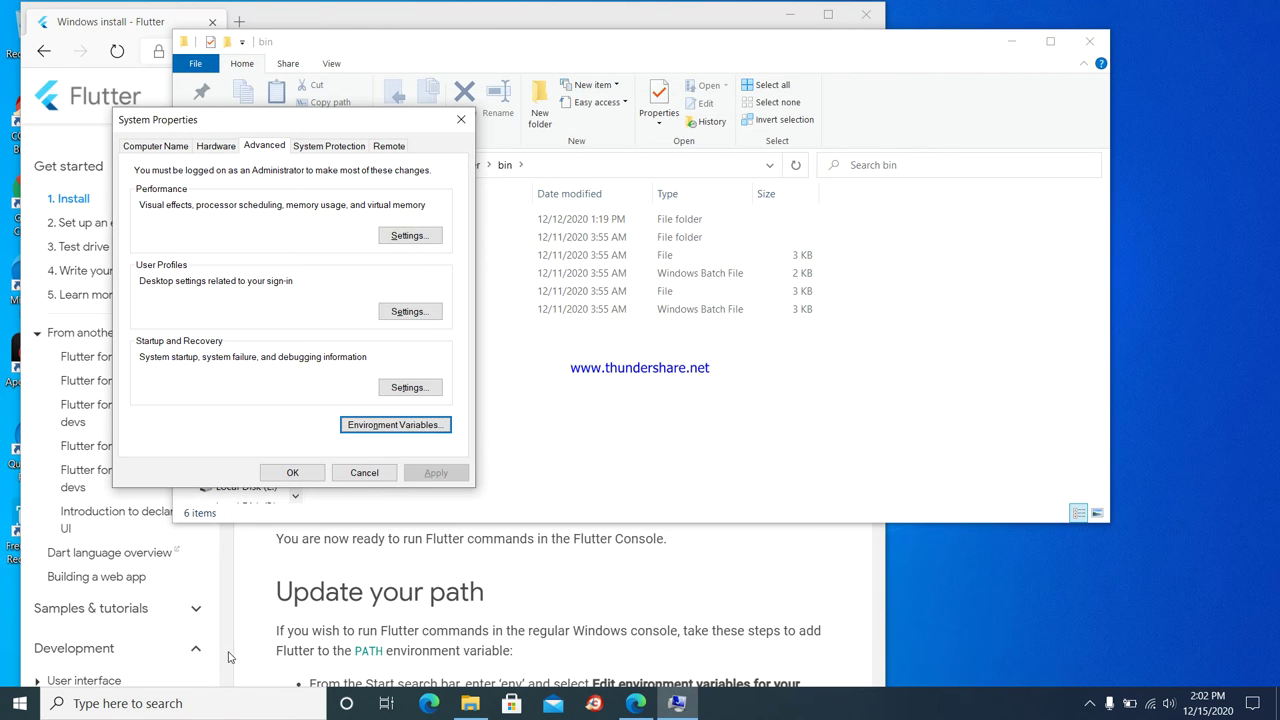
Launch Windows PowerShell and Command Prompt, and move the Command Prompt window lower on the desktop
click(220, 703)
text(power)
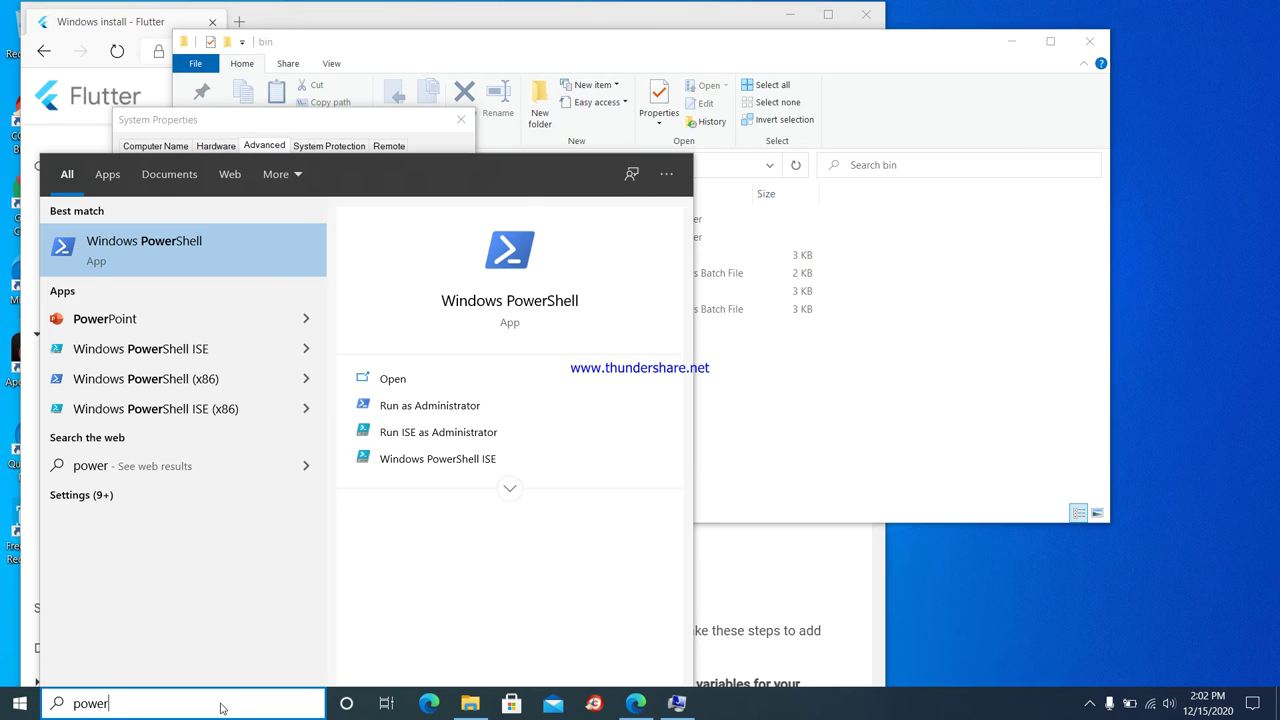
key(Return)
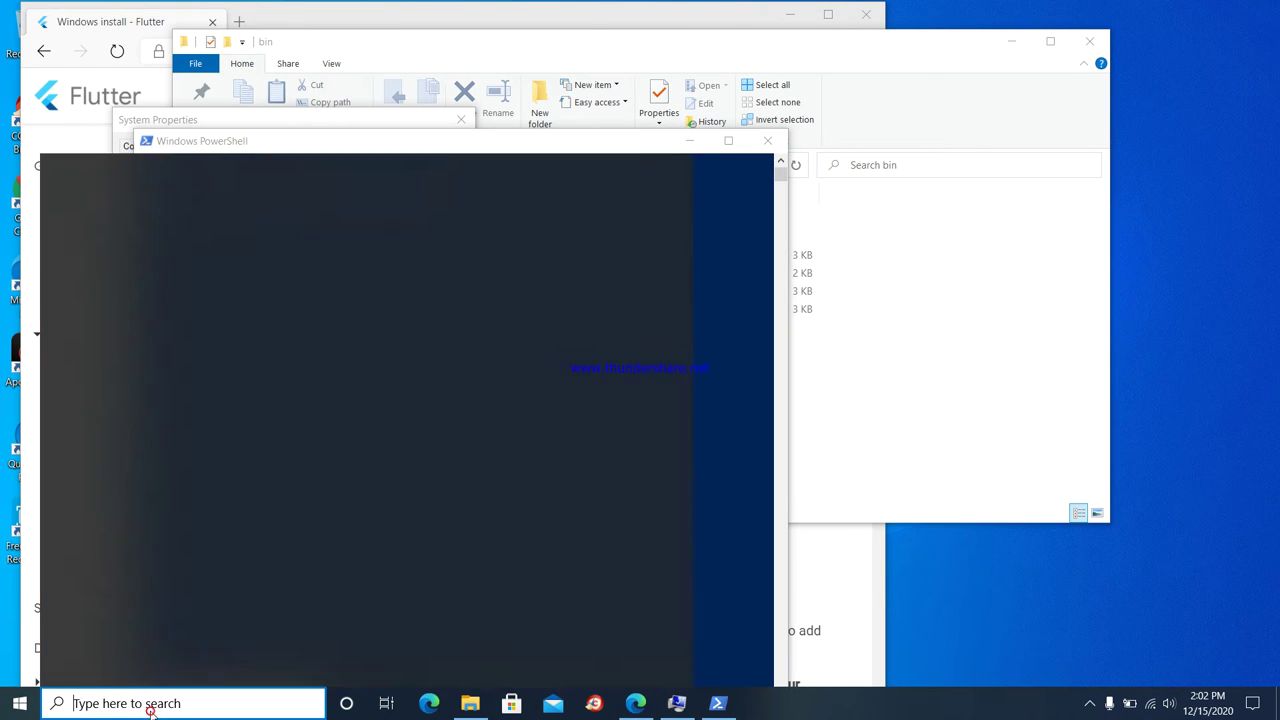
text(cmd)
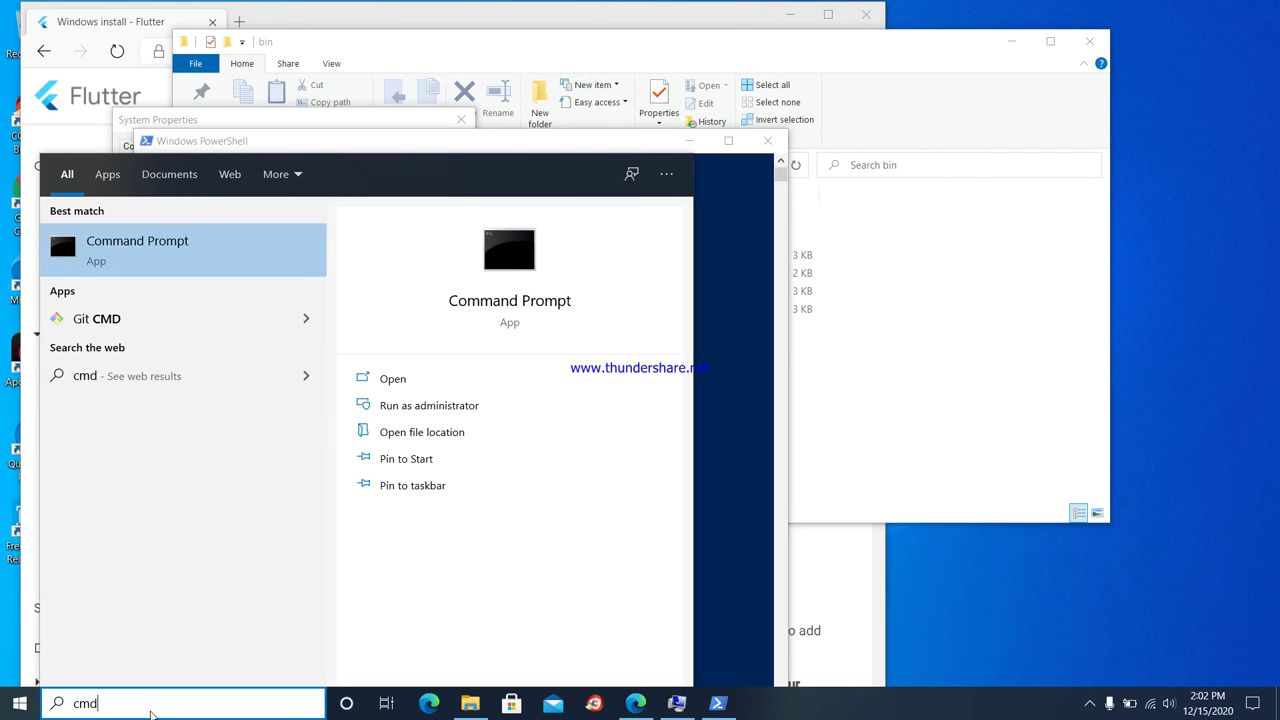
key(Return)
drag(400, 172, 440, 266)
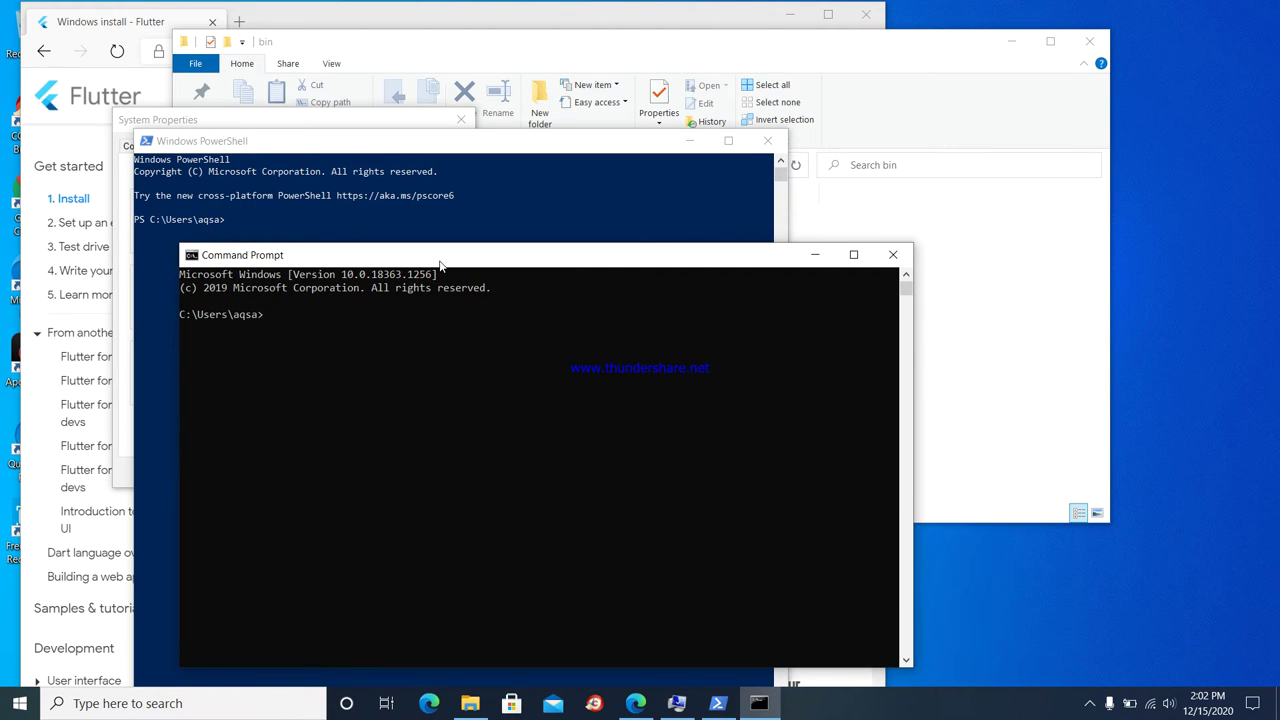
Run the flutter command in Command Prompt to test the installation, and close that window
text(f;itt)
key(BackSpace)
key(BackSpace)
key(BackSpace)
key(BackSpace)
text(flutter)
key(Return)
drag(452, 255, 515, 167)
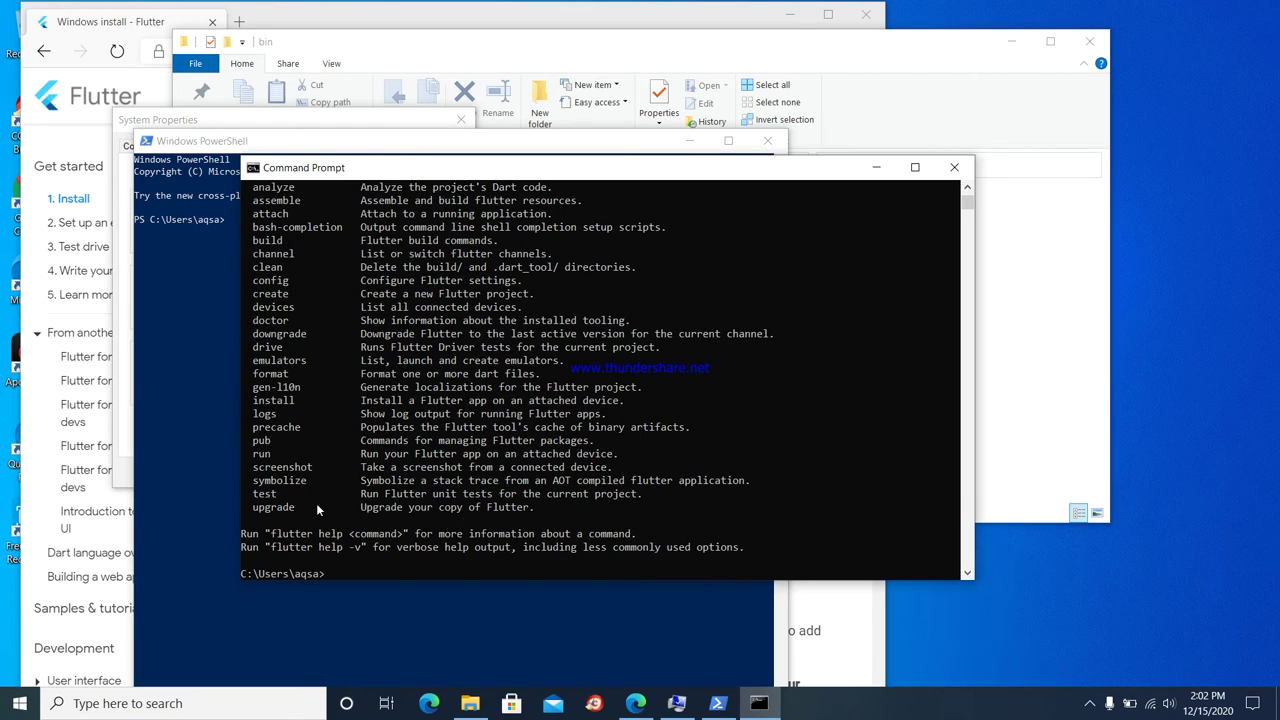
click(955, 166)
Run the flutter command in Windows PowerShell and clear the console output with cls
click(410, 236)
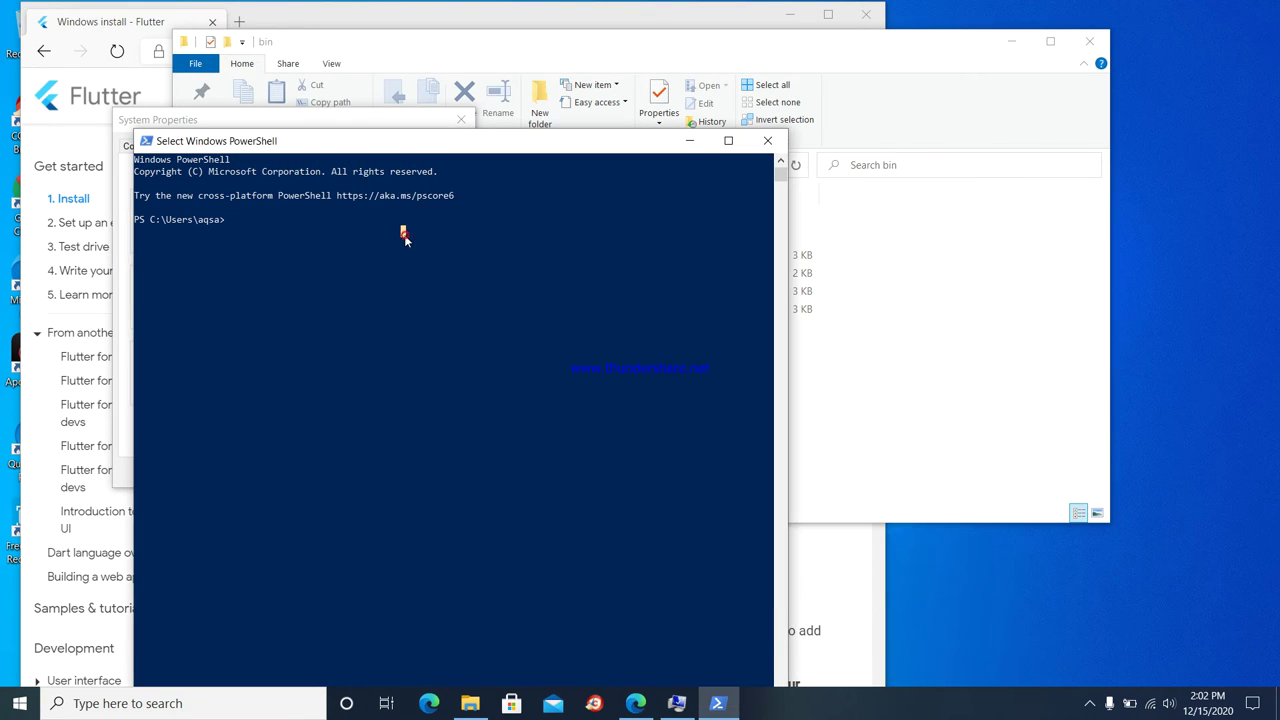
text(flutter)
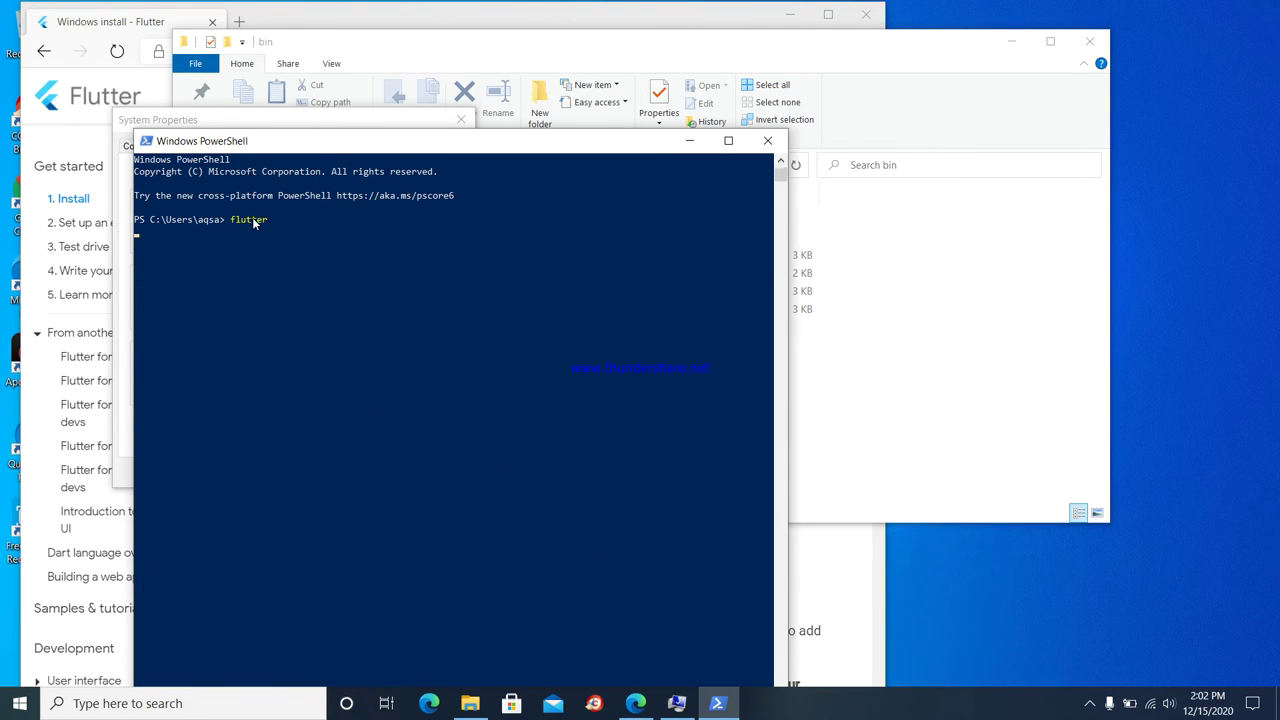
key(Return)
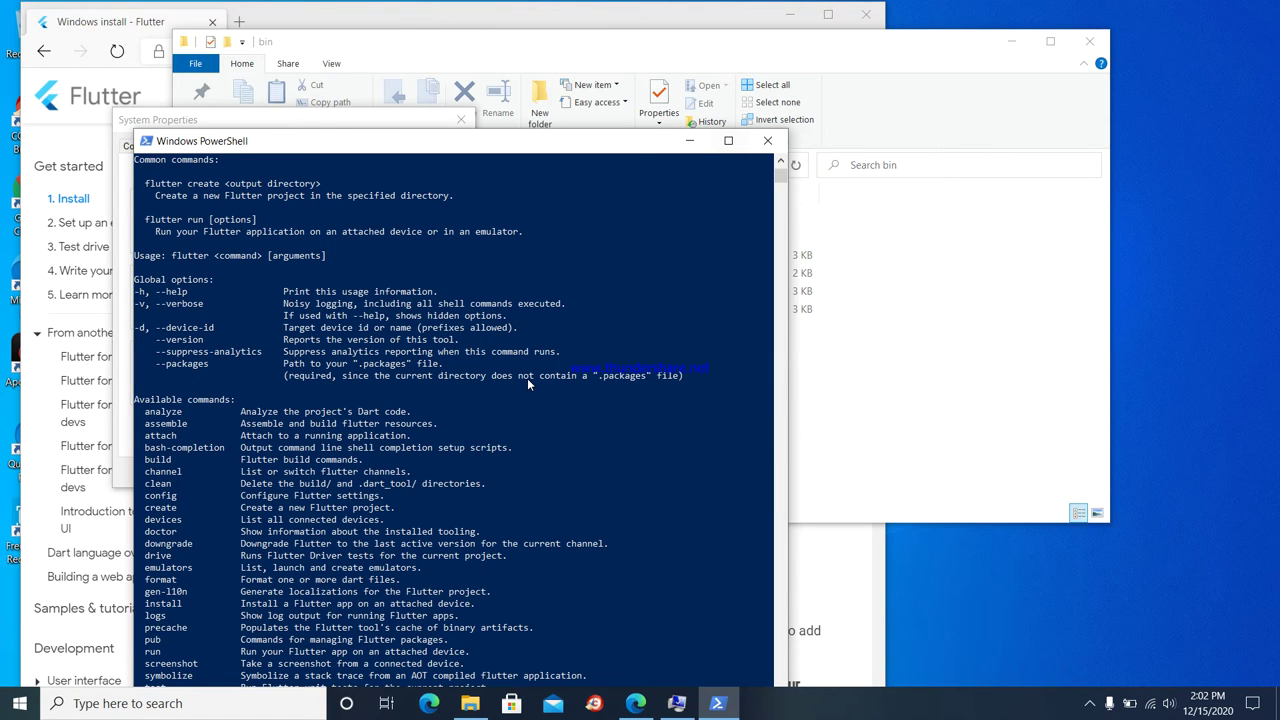
text(cls)
key(Return)
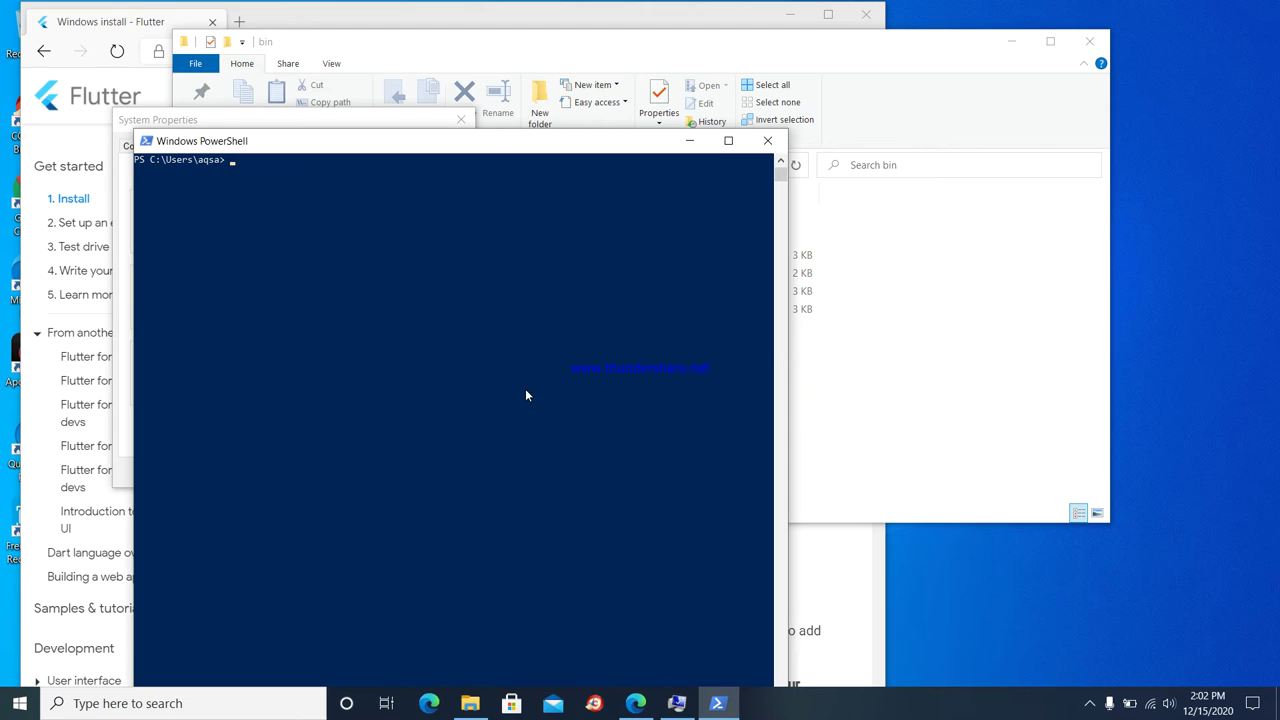
Run flutter doctor in PowerShell and move its window clear of the System Properties dialog
click(510, 202)
text(flutter doctor)
drag(524, 148, 884, 95)
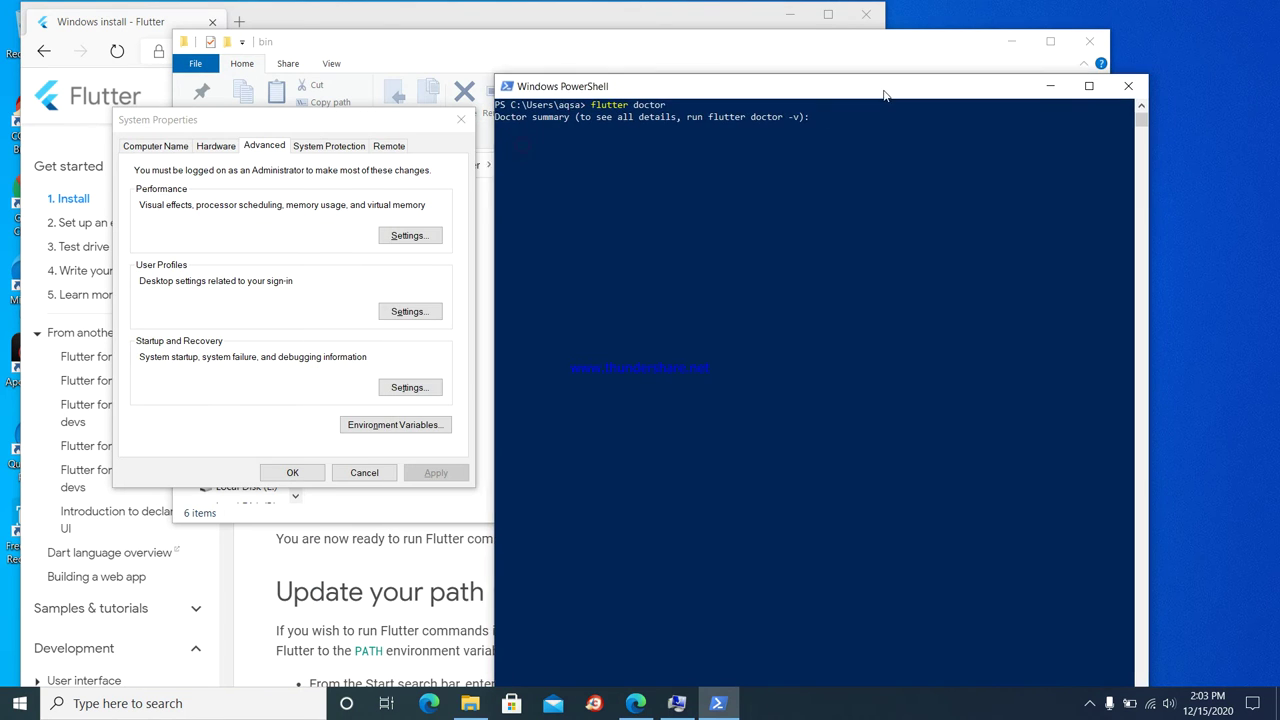
Close the System Properties dialog and the File Explorer window showing the bin folder
click(464, 121)
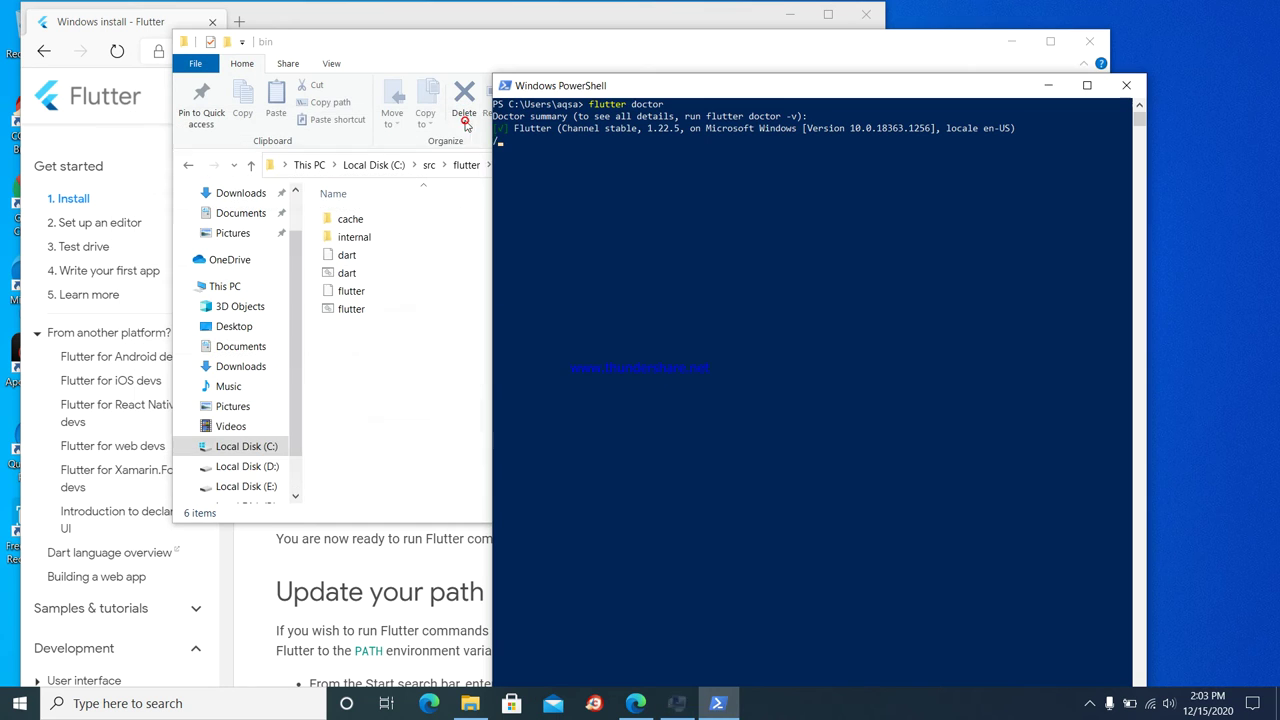
click(446, 45)
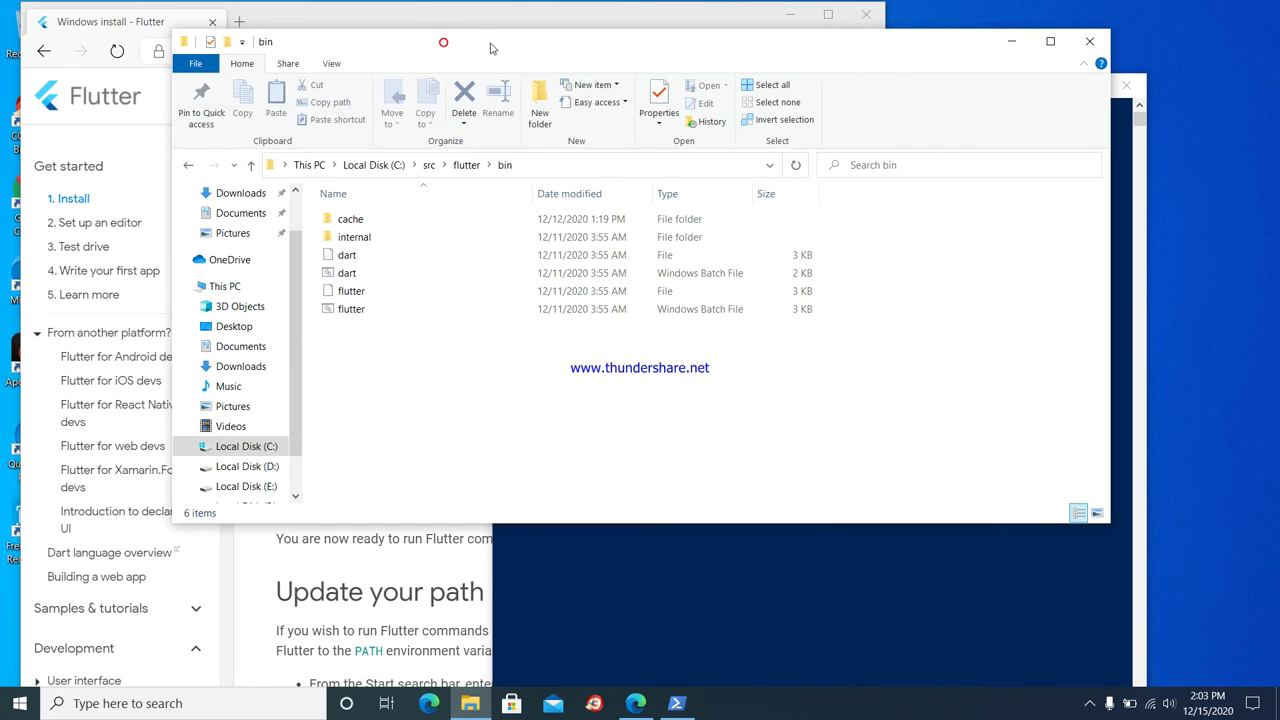
click(1089, 43)
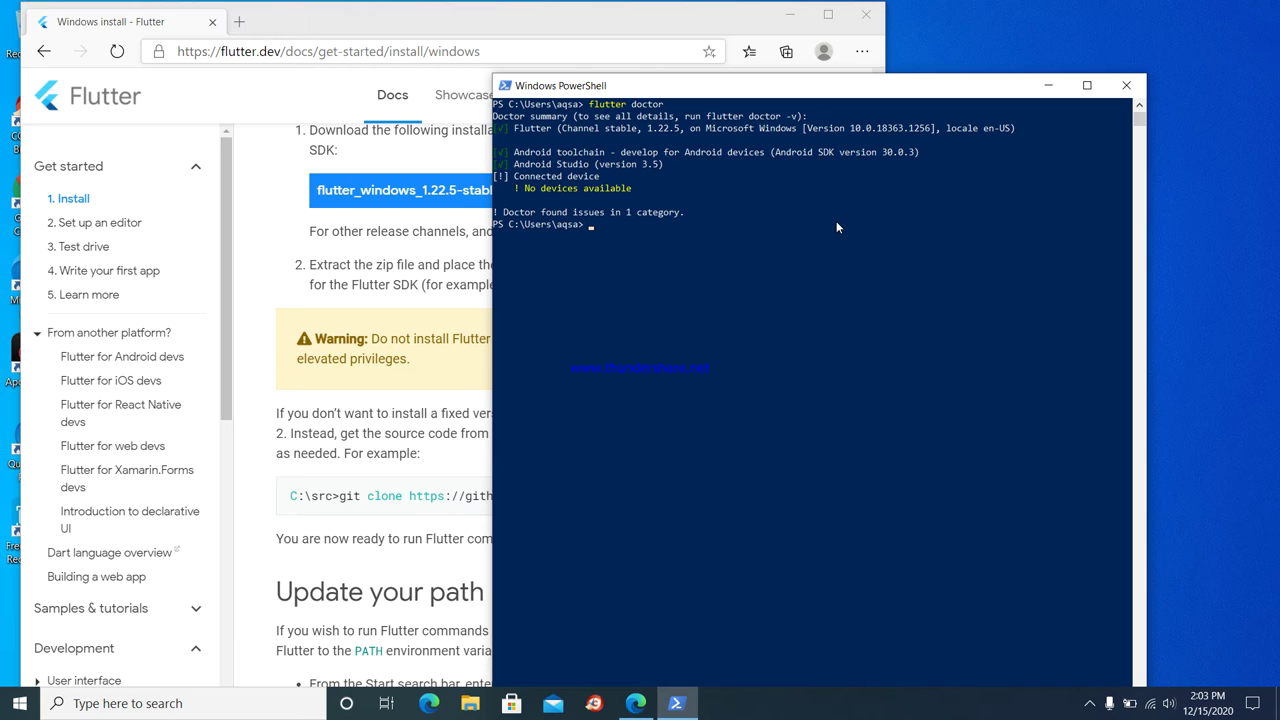
Examine the Android toolchain and Android Studio lines in the flutter doctor summary
drag(517, 152, 604, 152)
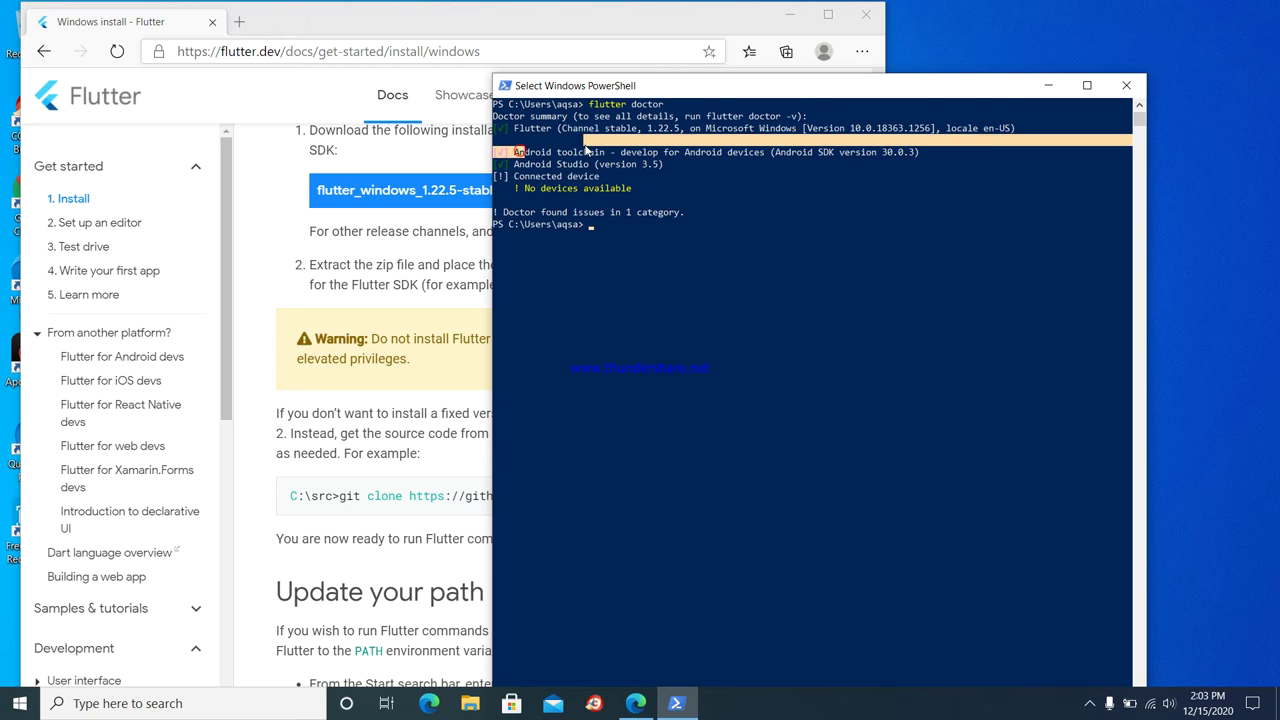
click(603, 152)
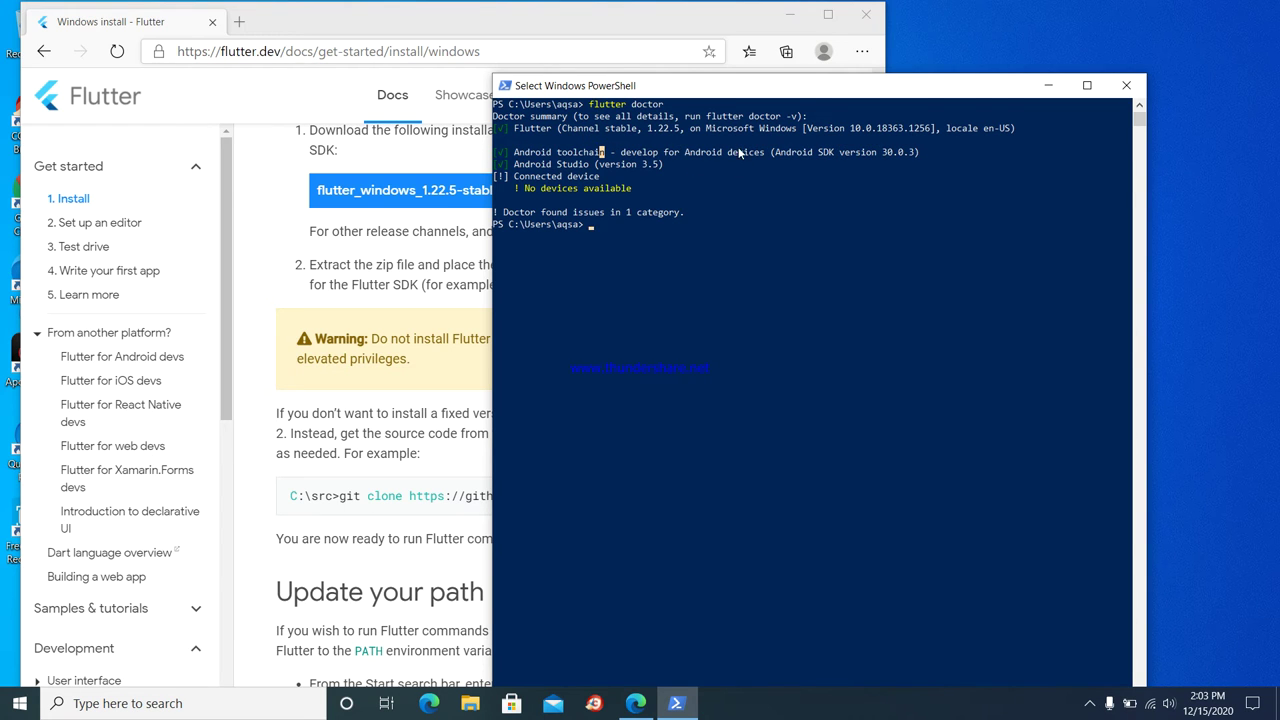
drag(771, 152, 907, 155)
click(904, 152)
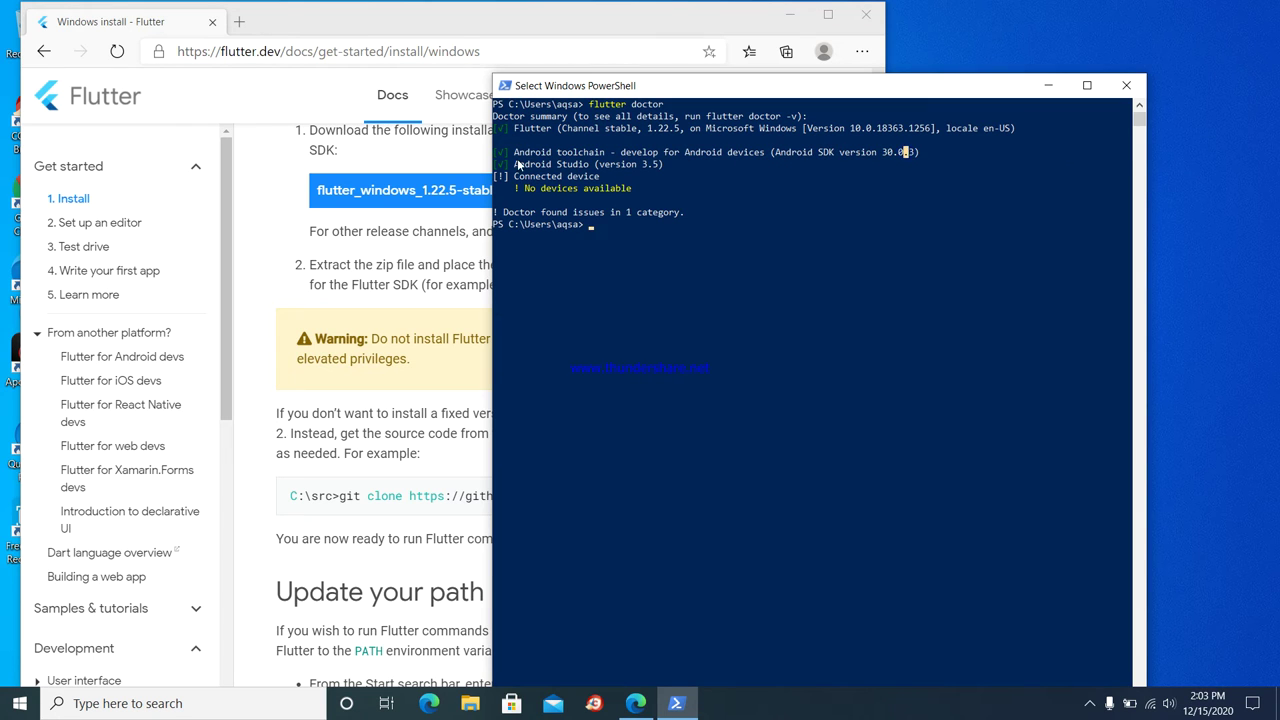
drag(519, 165, 687, 164)
click(681, 164)
click(634, 165)
drag(667, 165, 928, 153)
click(517, 165)
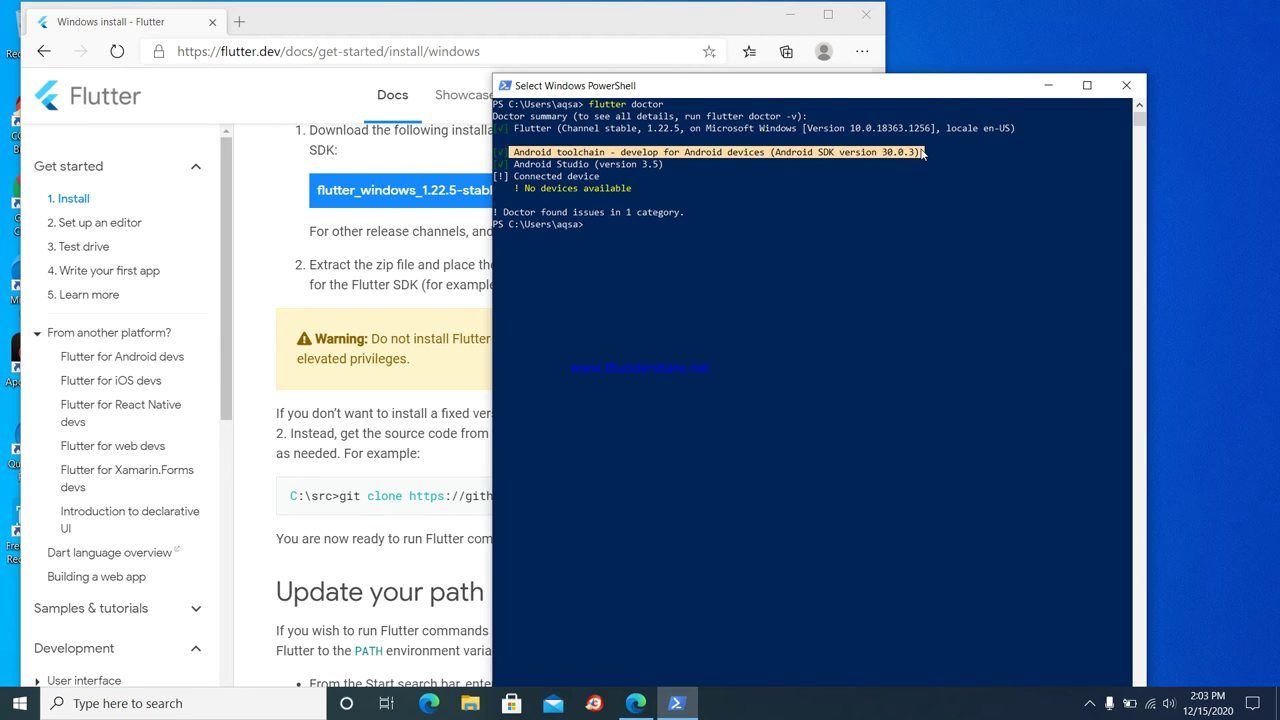
click(922, 152)
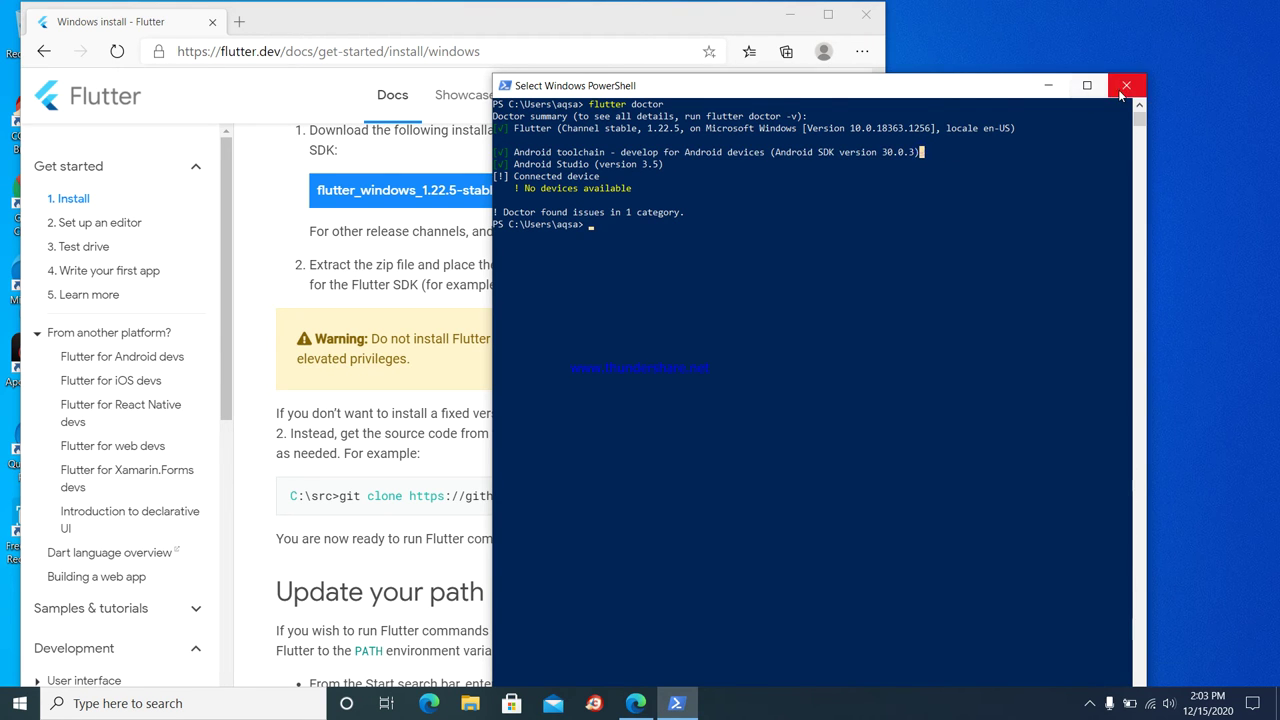
Minimise PowerShell and search the web for "android studio" in a new Edge tab
click(1048, 85)
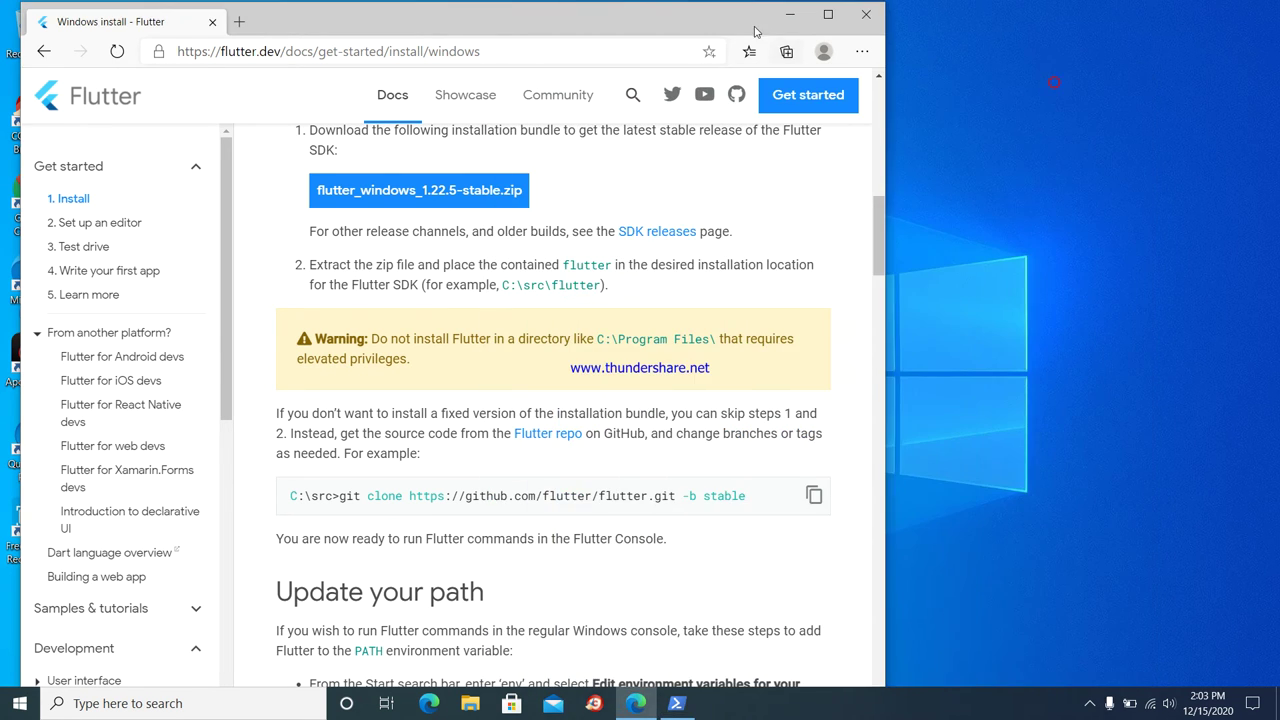
click(239, 21)
text(android )
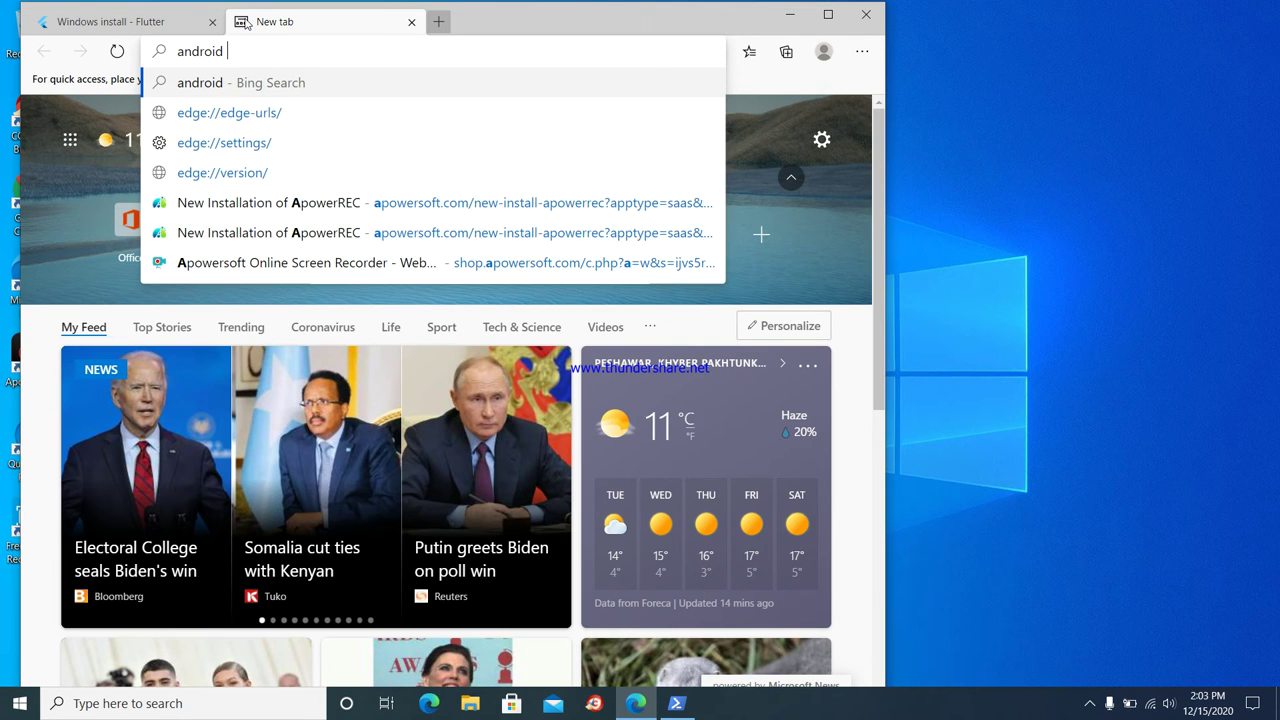
text(studio)
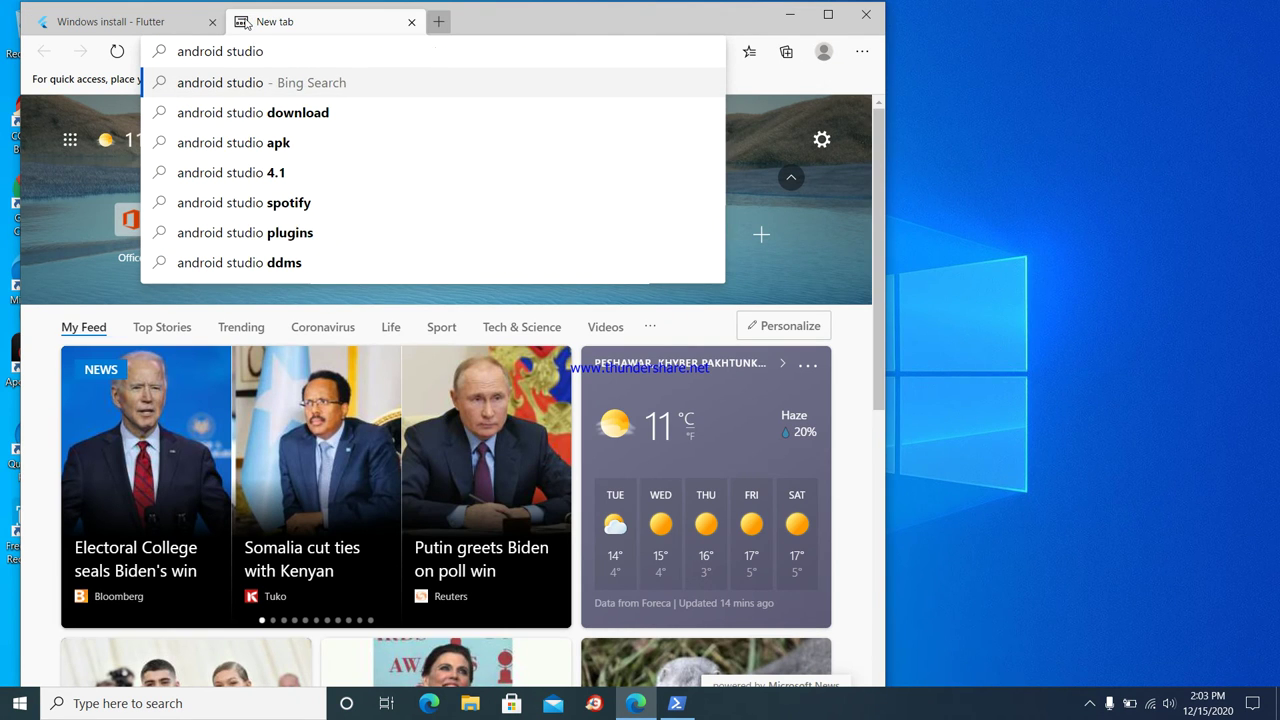
key(Return)
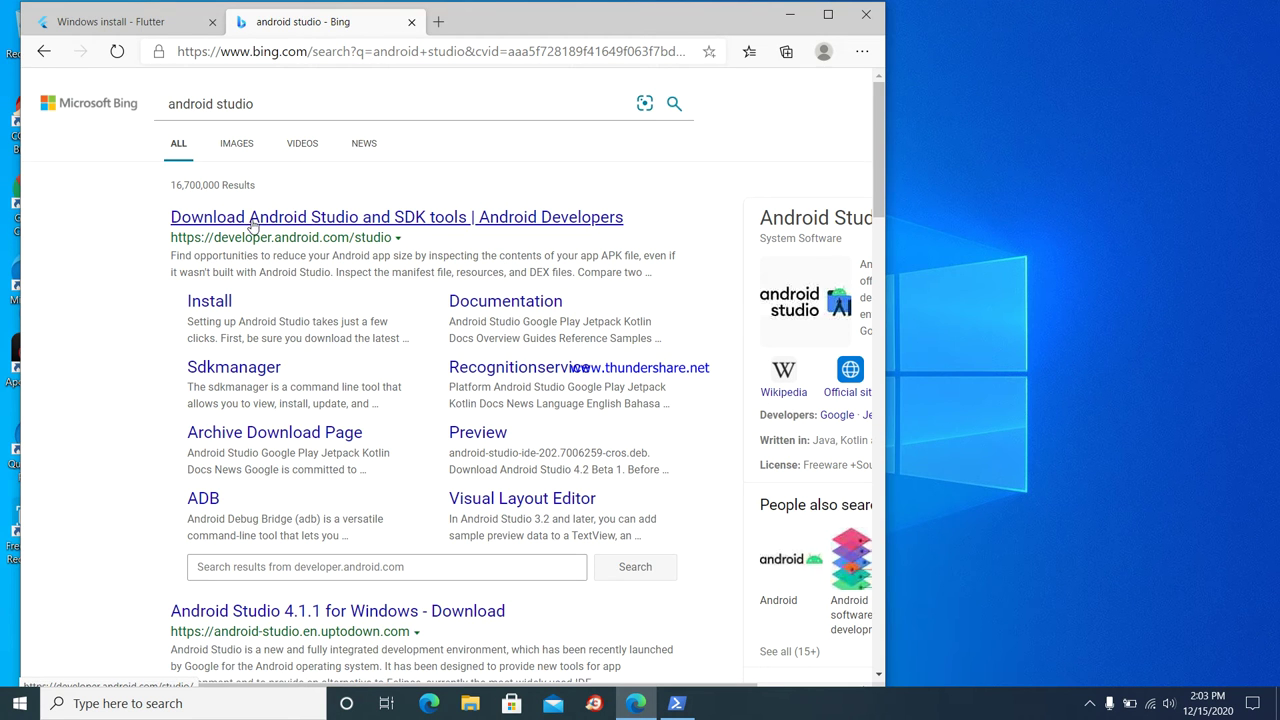
Open the Android Studio install guide from the search results and follow its link to the latest version's download page
click(222, 305)
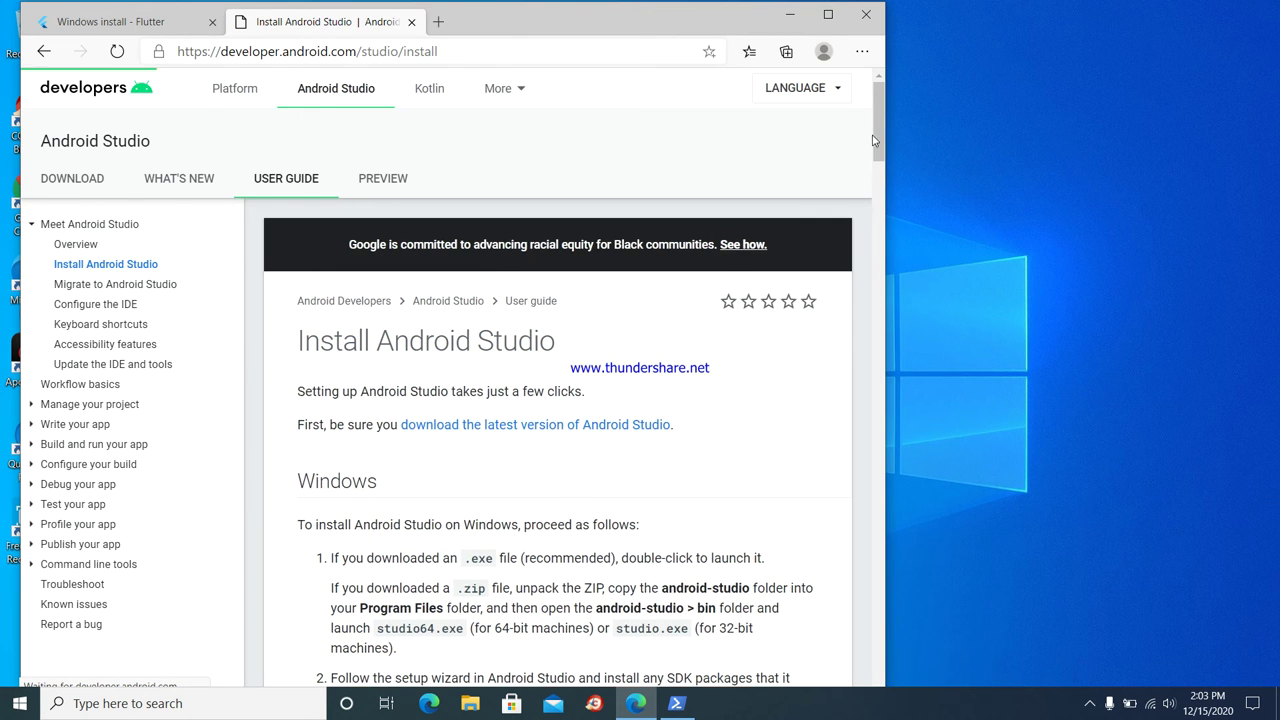
mouse_move(879, 148)
mouse_down()
mouse_move(869, 283)
mouse_move(880, 284)
mouse_move(882, 425)
mouse_move(879, 129)
mouse_up()
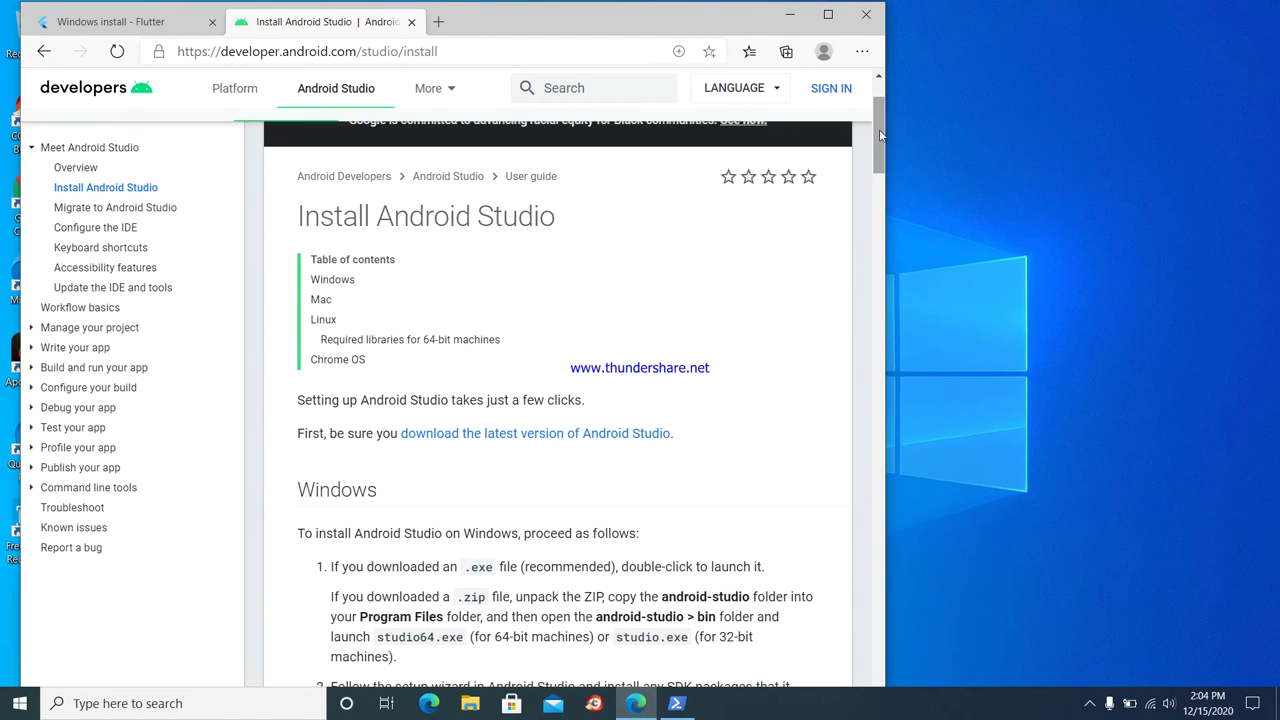
click(508, 438)
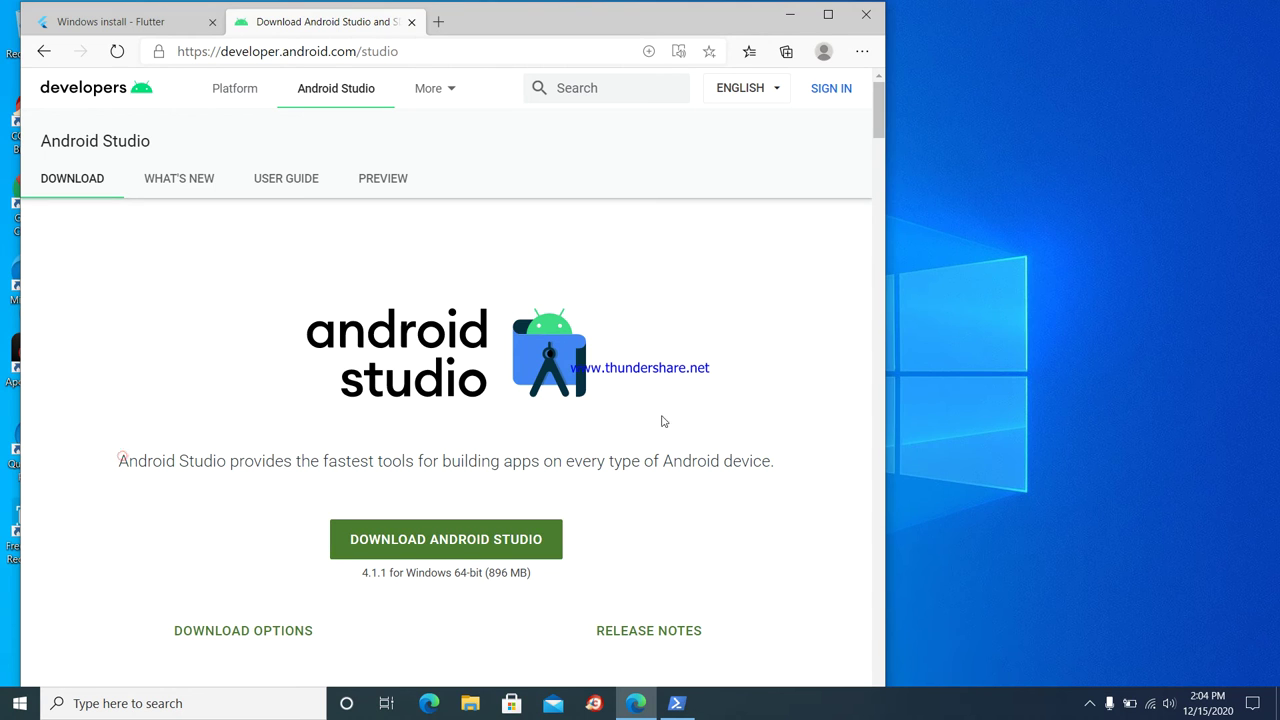
Examine the Android Studio description and the download option for Windows on the download page
drag(121, 460, 222, 462)
click(695, 462)
click(225, 462)
drag(139, 464, 731, 462)
click(729, 458)
mouse_move(878, 106)
mouse_down()
mouse_move(890, 298)
mouse_move(896, 198)
mouse_move(876, 108)
mouse_move(877, 124)
mouse_up()
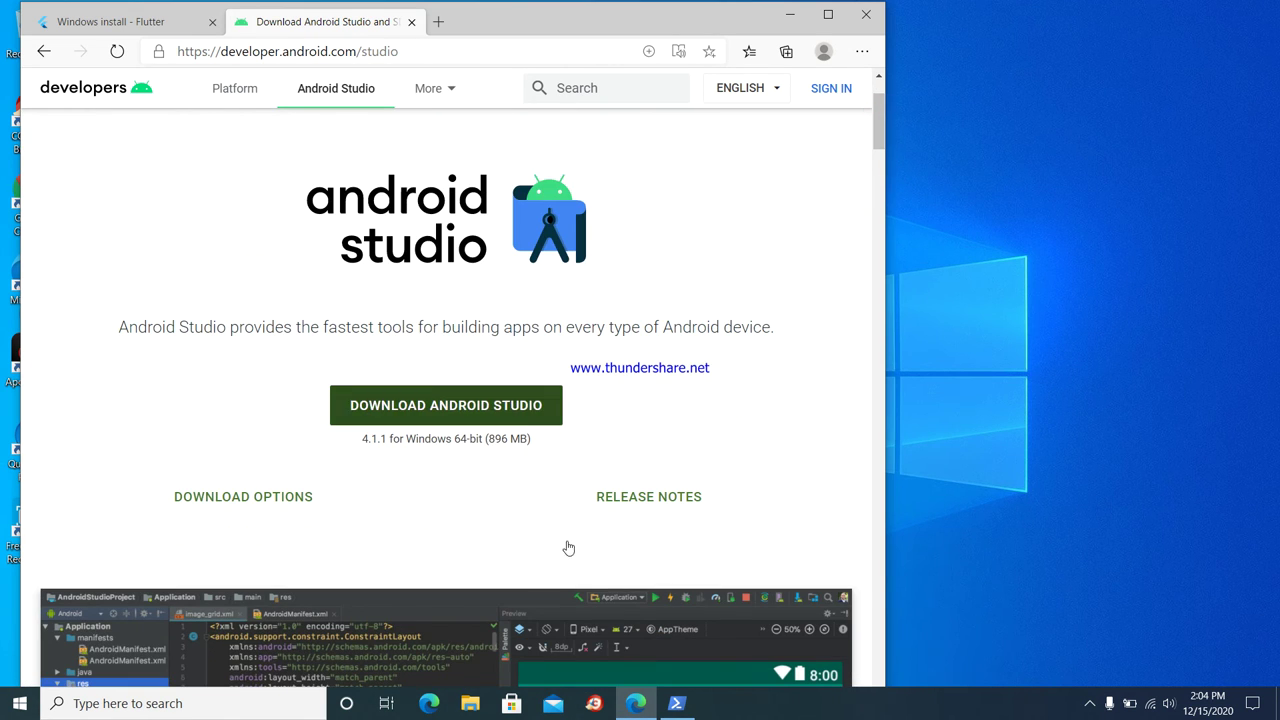
click(456, 710)
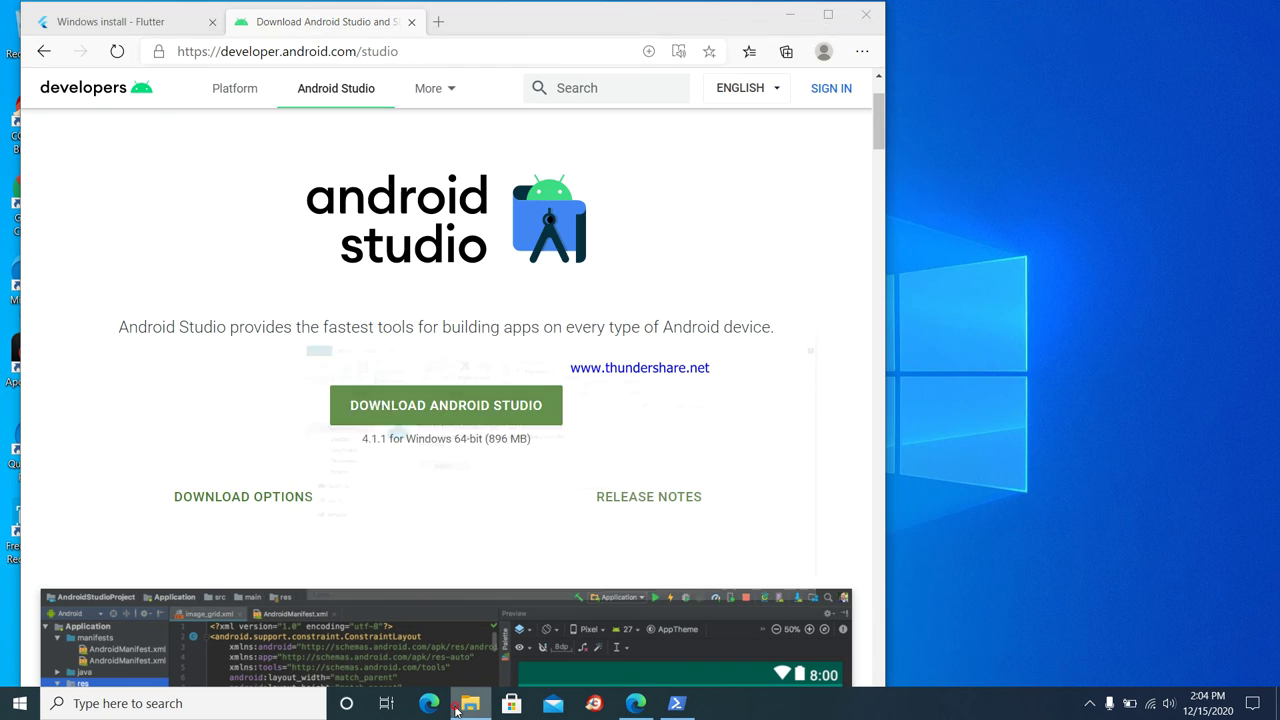
click(470, 705)
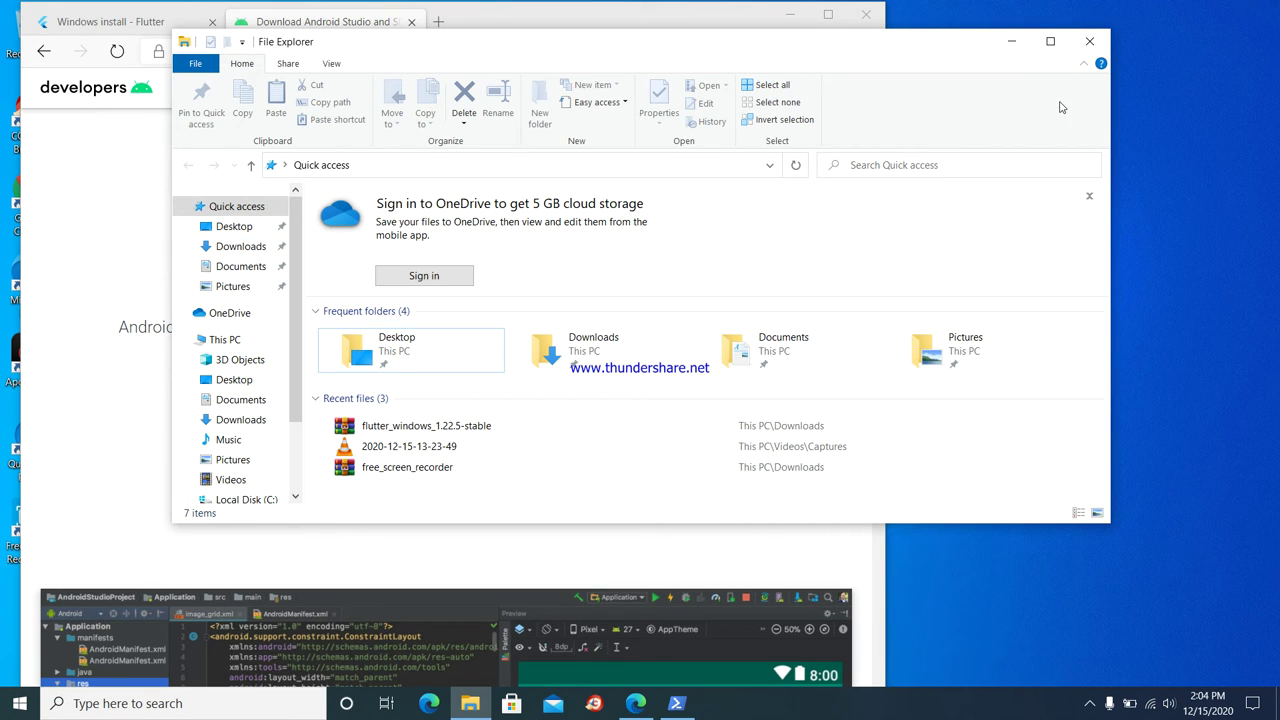
click(1084, 48)
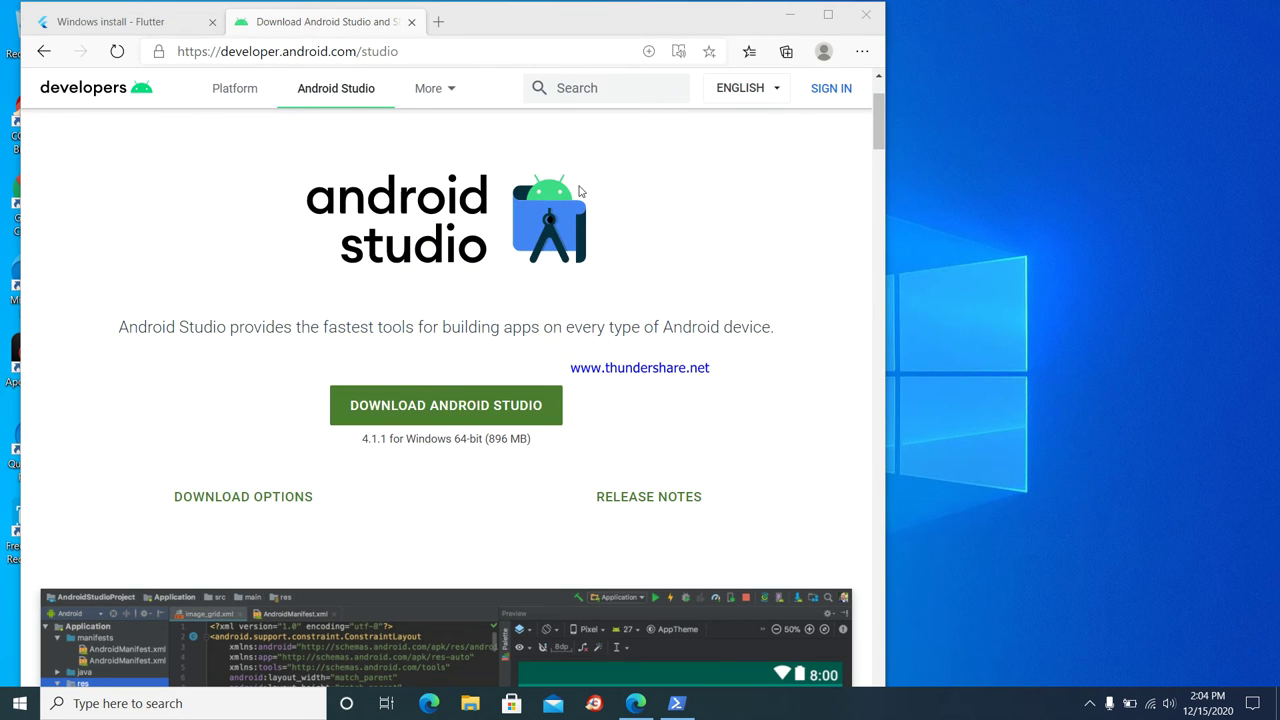
drag(147, 327, 114, 327)
drag(340, 316, 643, 300)
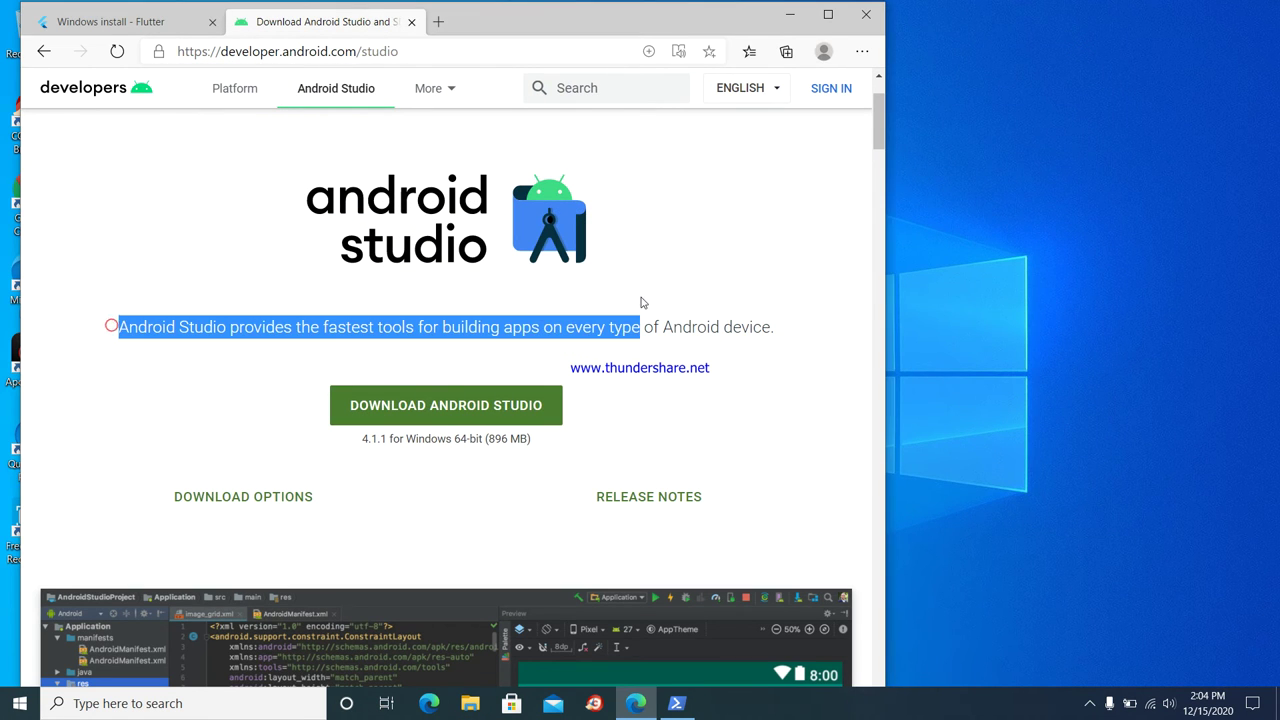
click(643, 300)
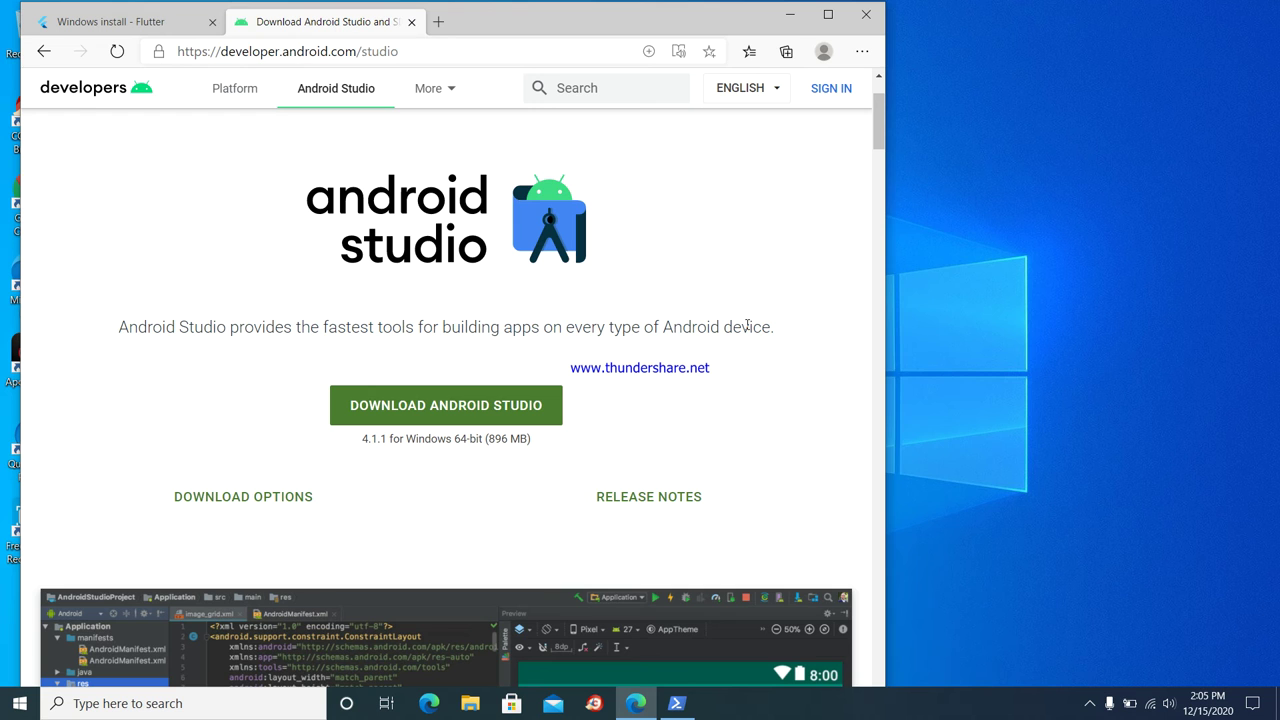
Launch the installed Android Studio by searching Windows for "android", and minimise the browser window
click(171, 710)
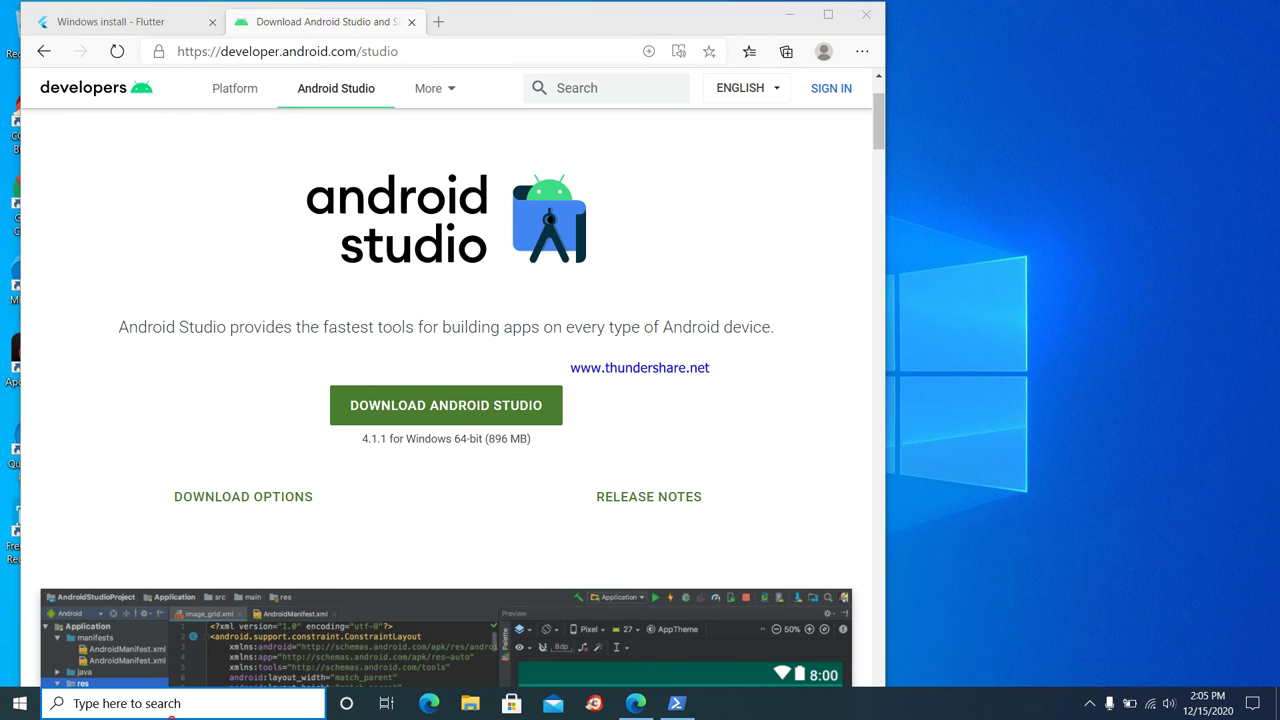
text(android)
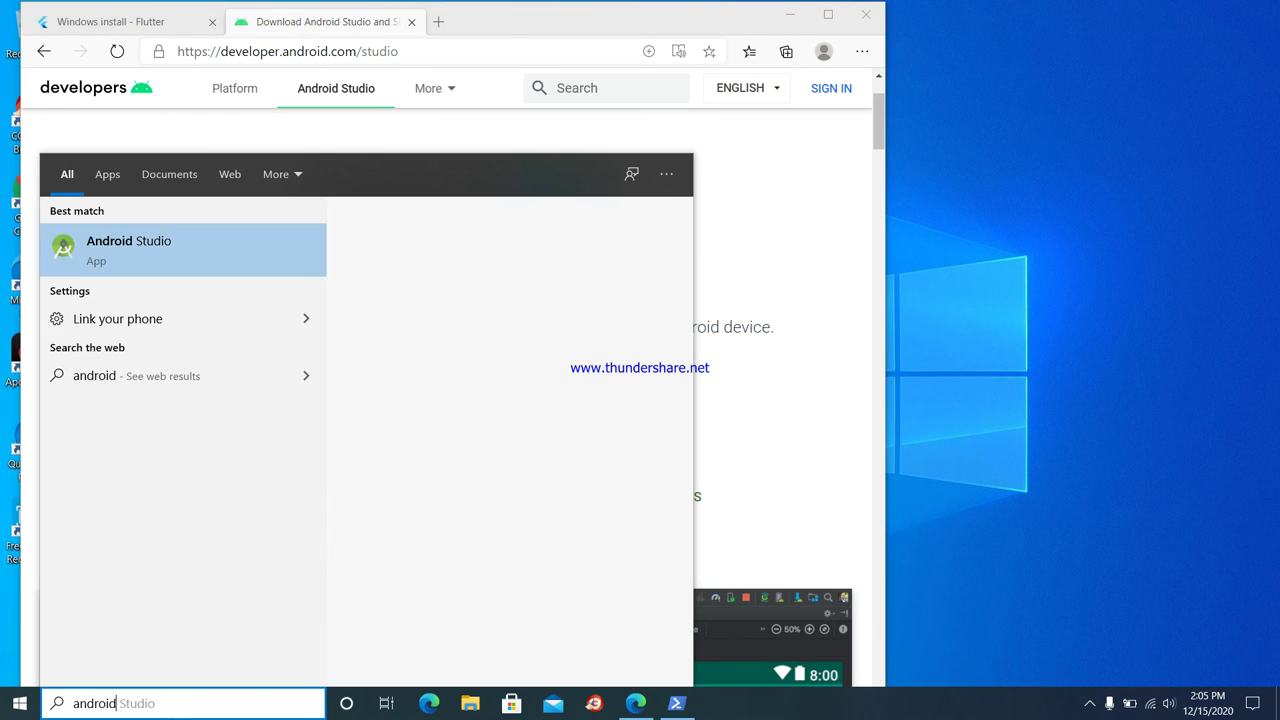
key(Escape)
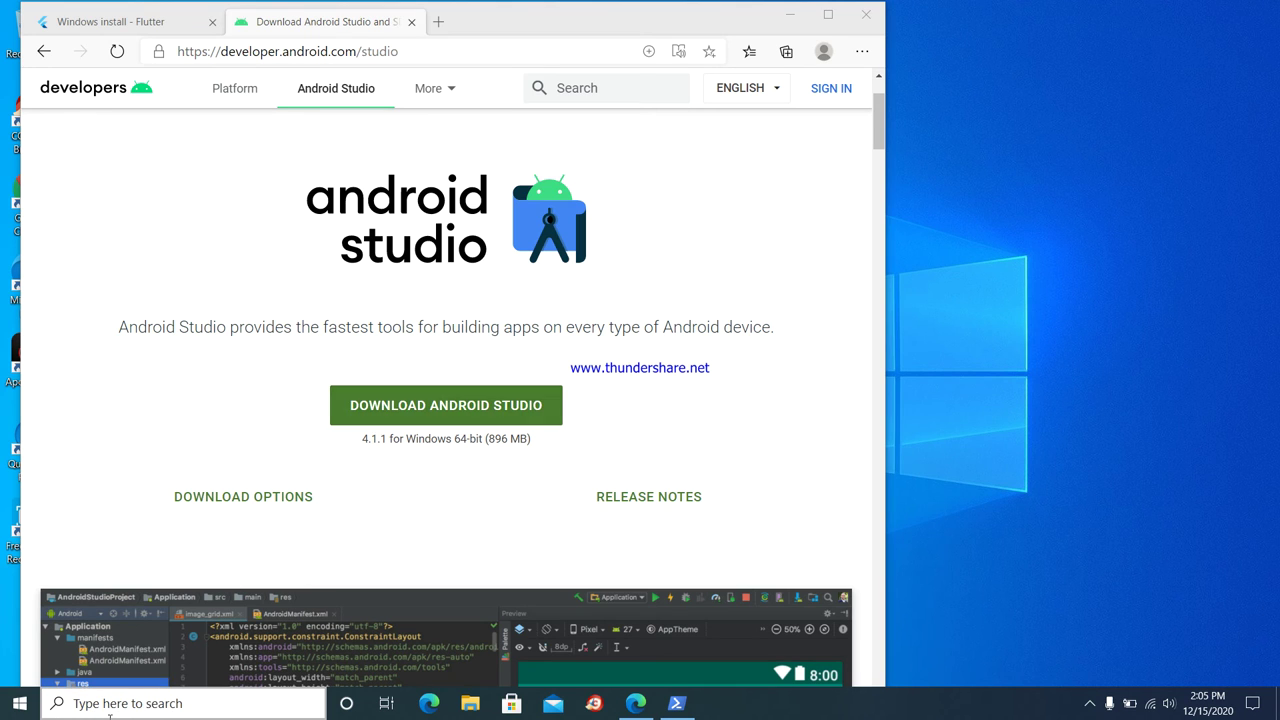
click(158, 697)
text(android)
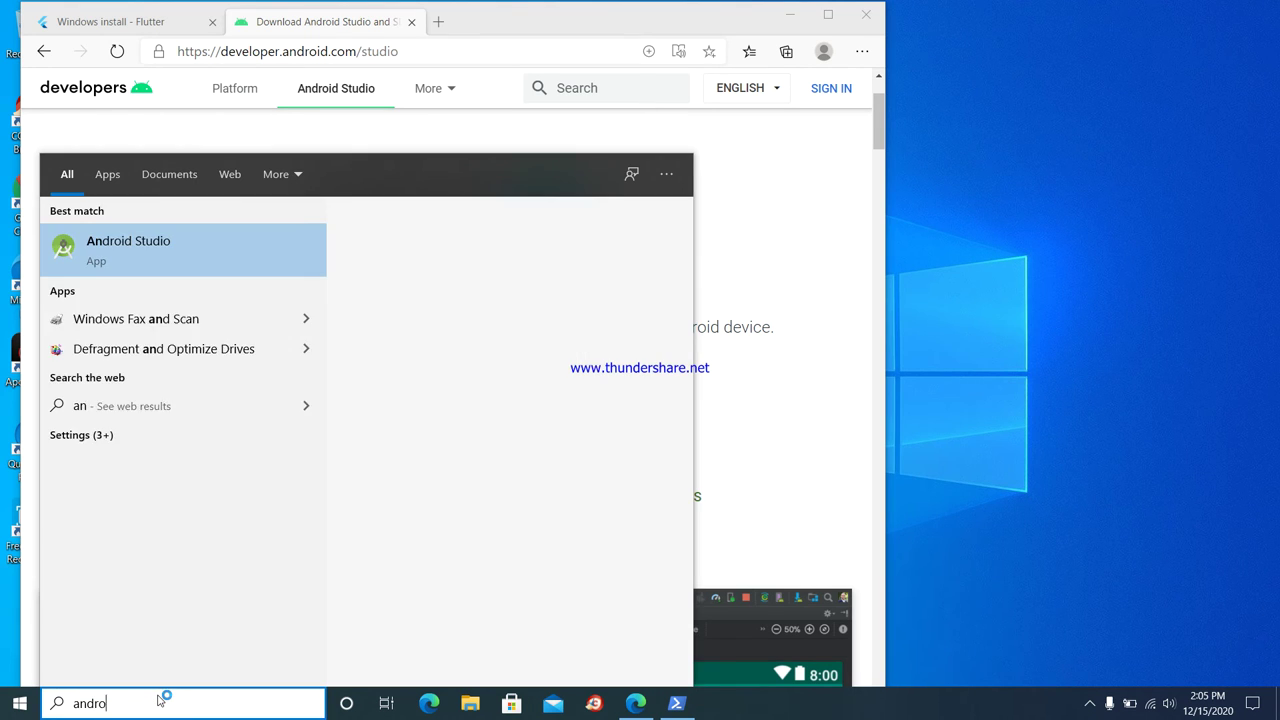
click(174, 247)
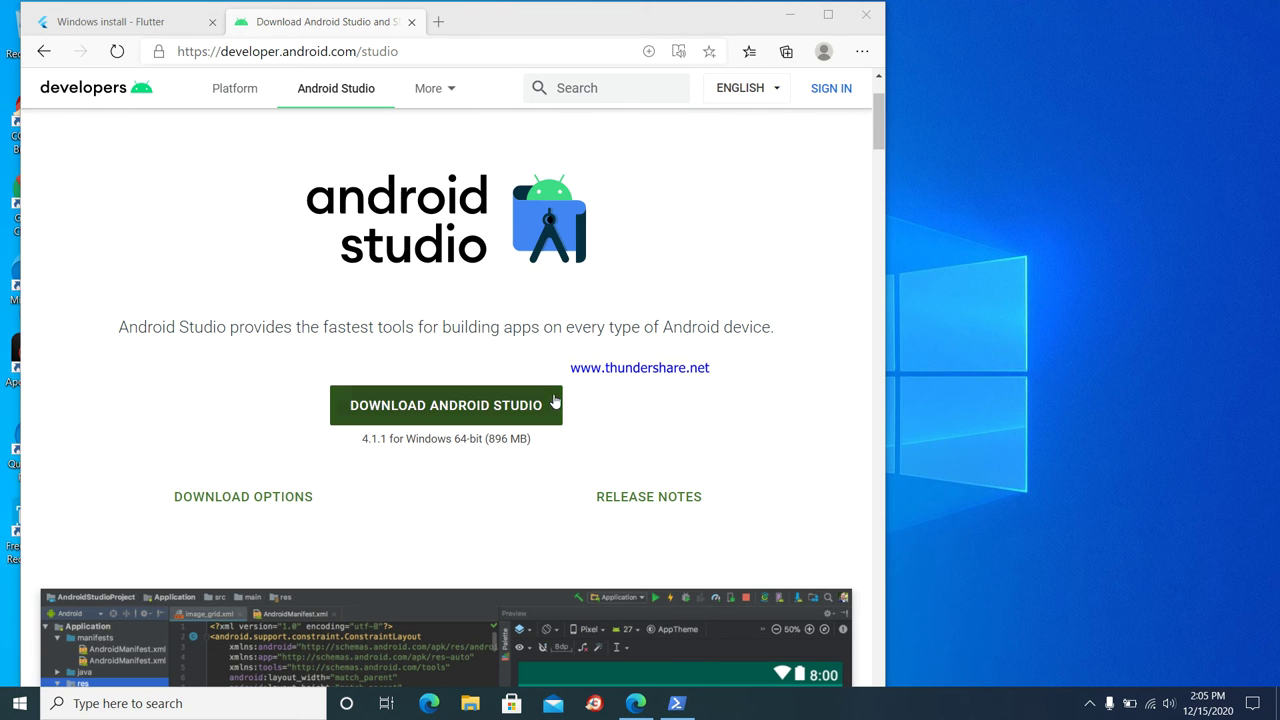
click(799, 17)
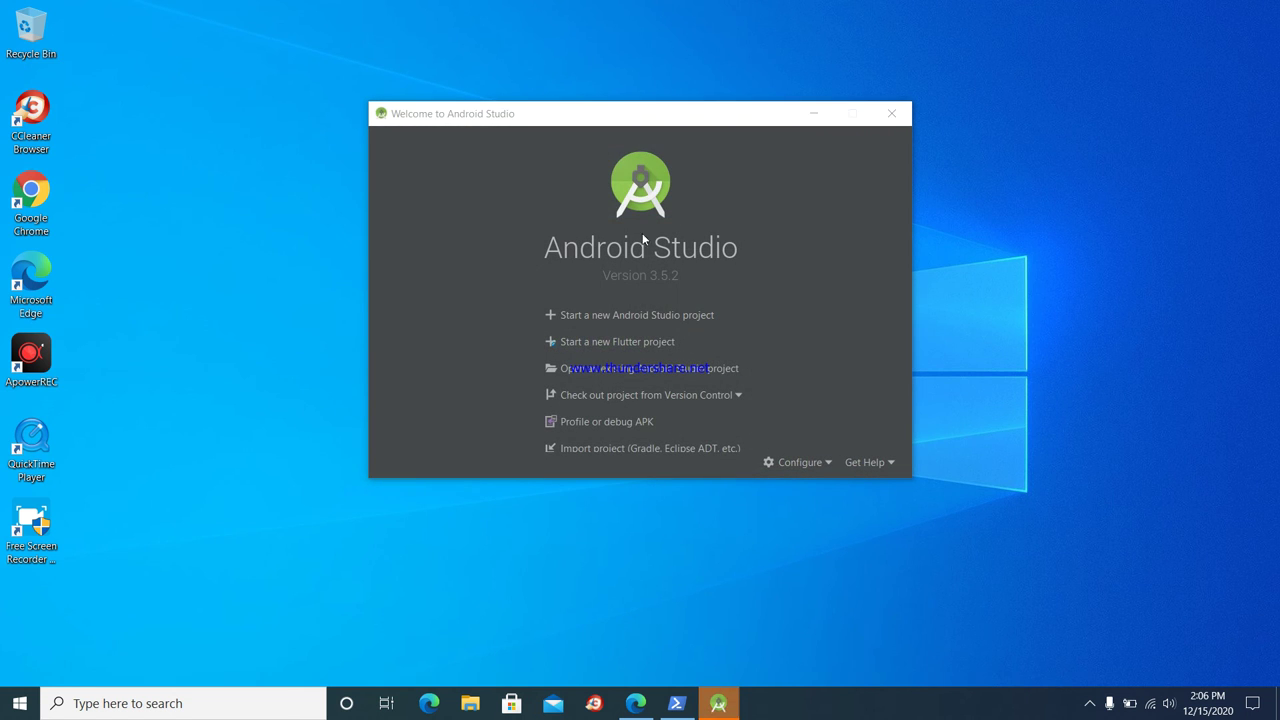
Open the Plugins dialog from Android Studio's welcome window and search the marketplace for "flutter"
mouse_move(620, 110)
mouse_down()
mouse_move(659, 78)
mouse_move(644, 66)
mouse_up()
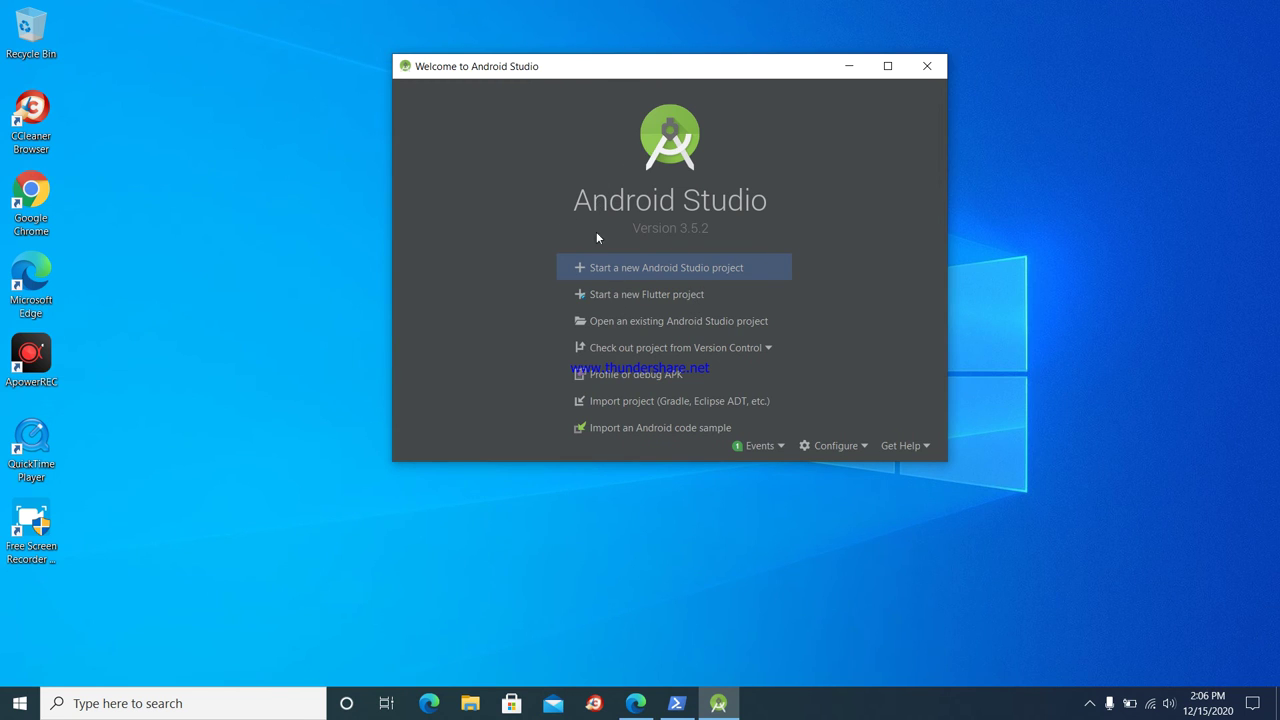
click(616, 295)
click(859, 448)
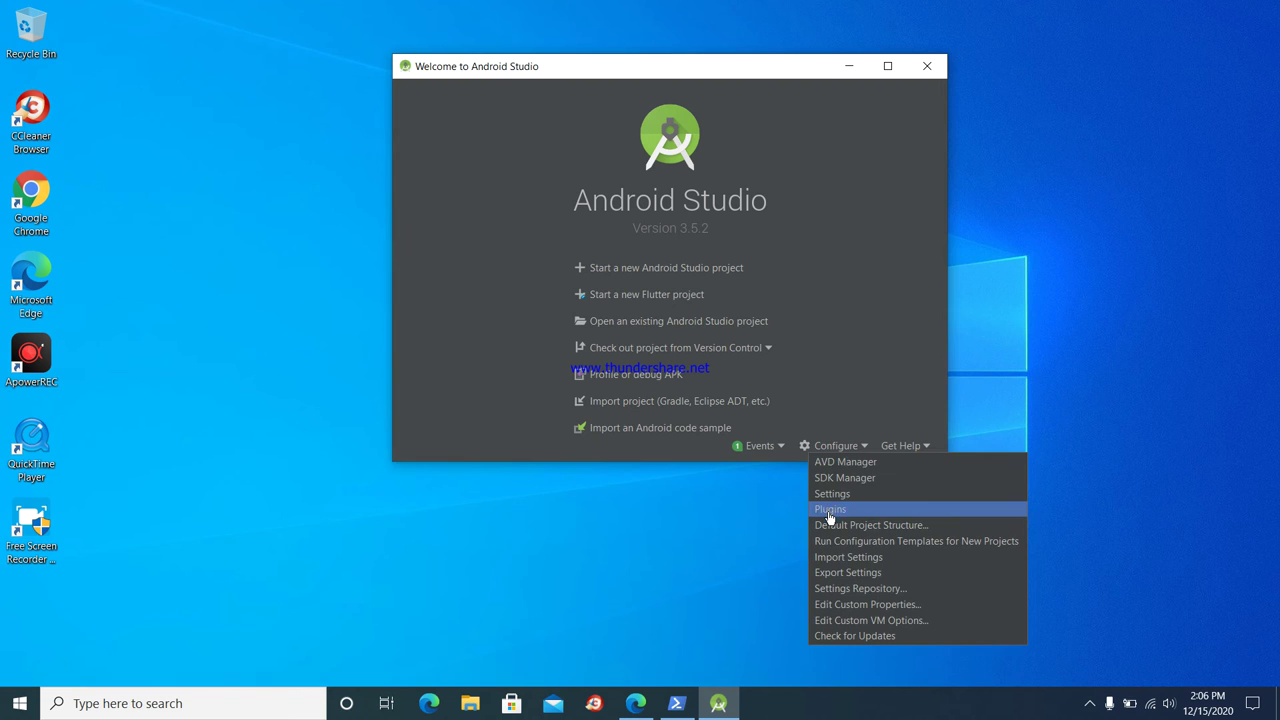
click(829, 510)
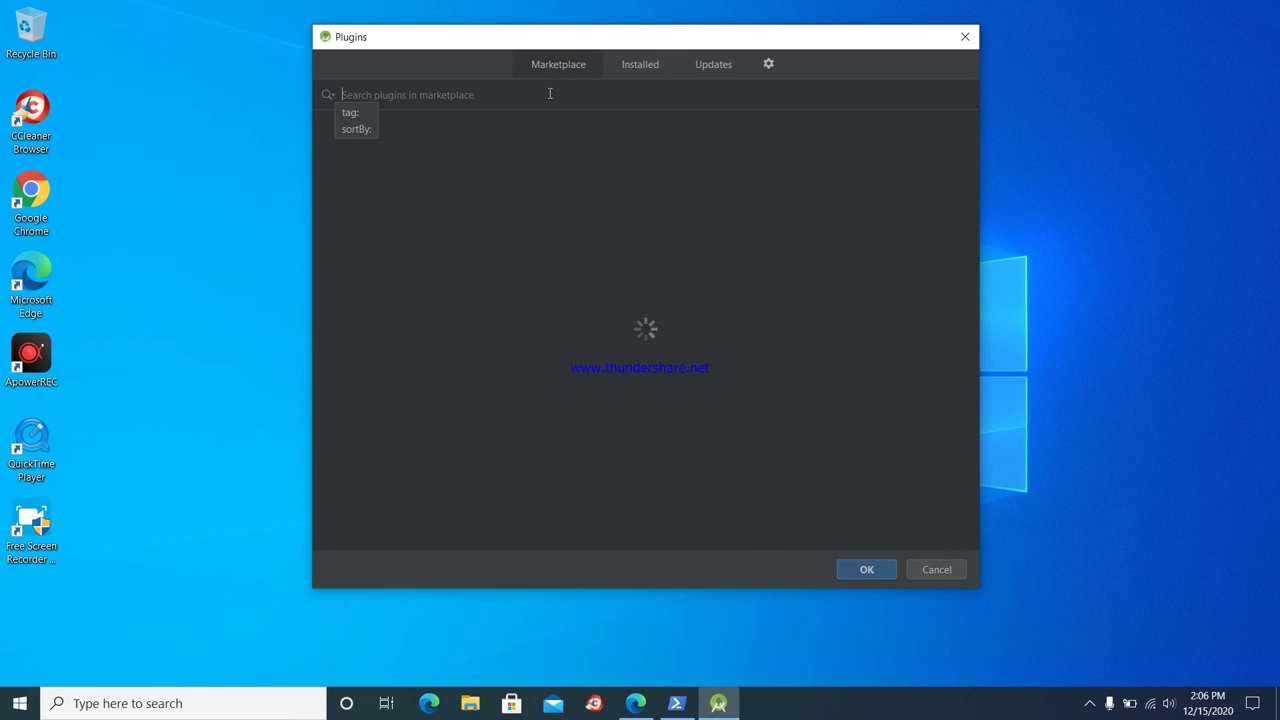
text(f)
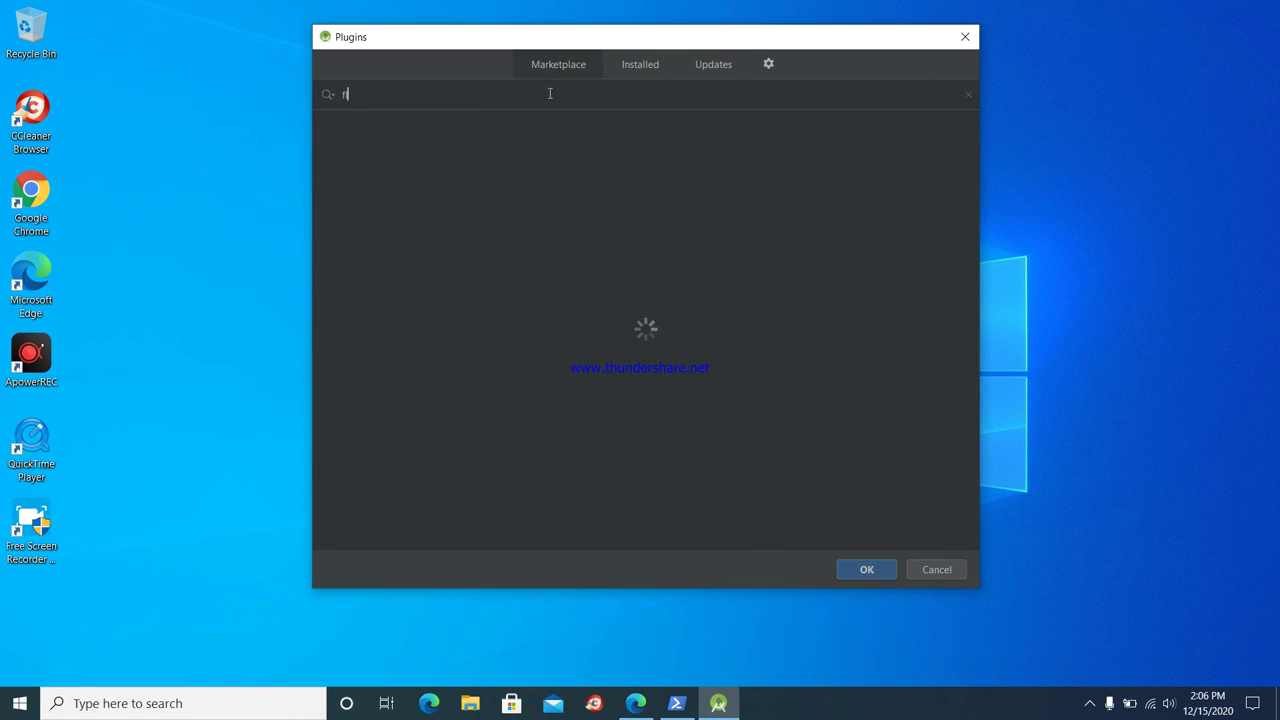
text(lutter)
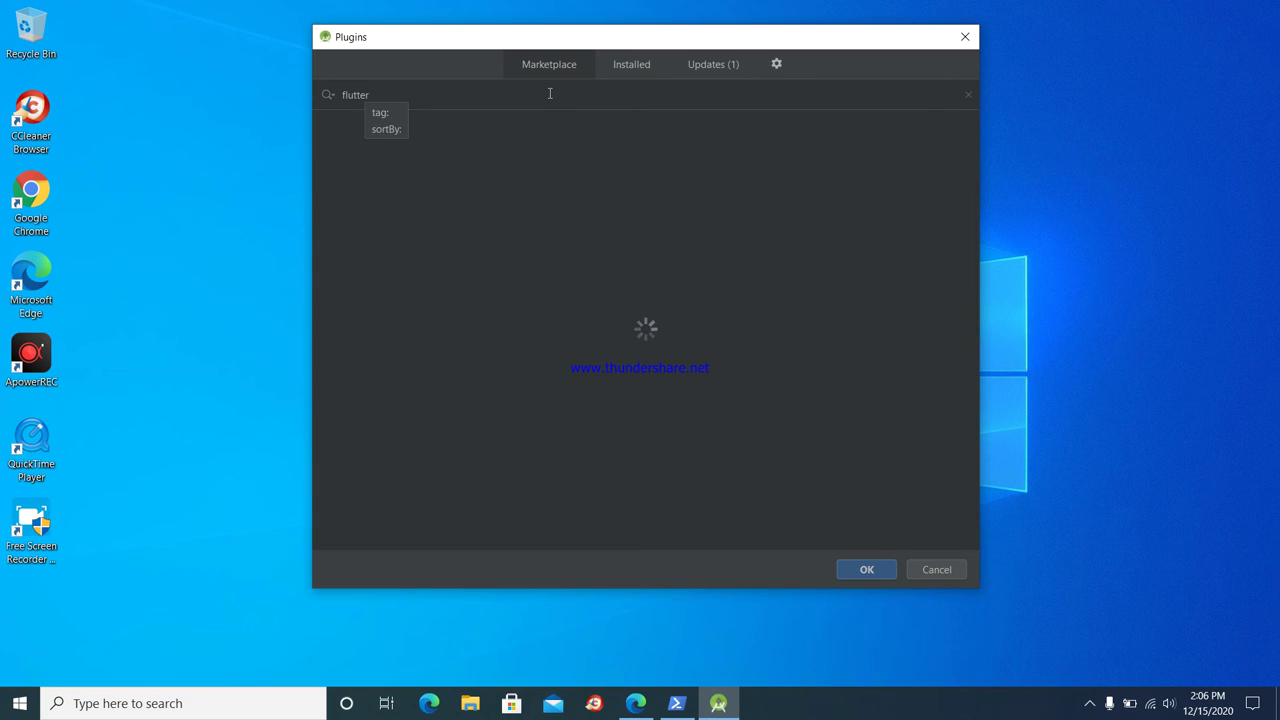
Replace the marketplace search with "dart" and check the installed plugins for Dart and Flutter
key(BackSpace)
key(BackSpace)
key(BackSpace)
key(BackSpace)
key(BackSpace)
key(BackSpace)
key(BackSpace)
text(d)
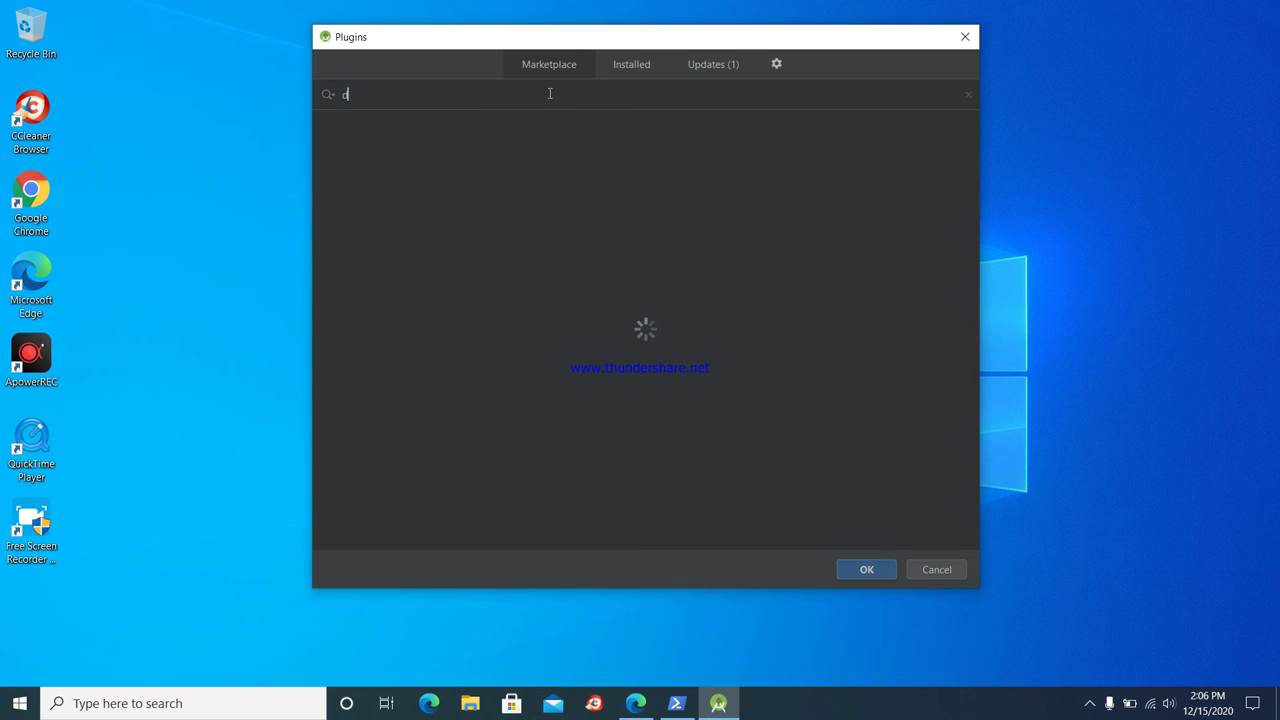
text(art)
click(618, 66)
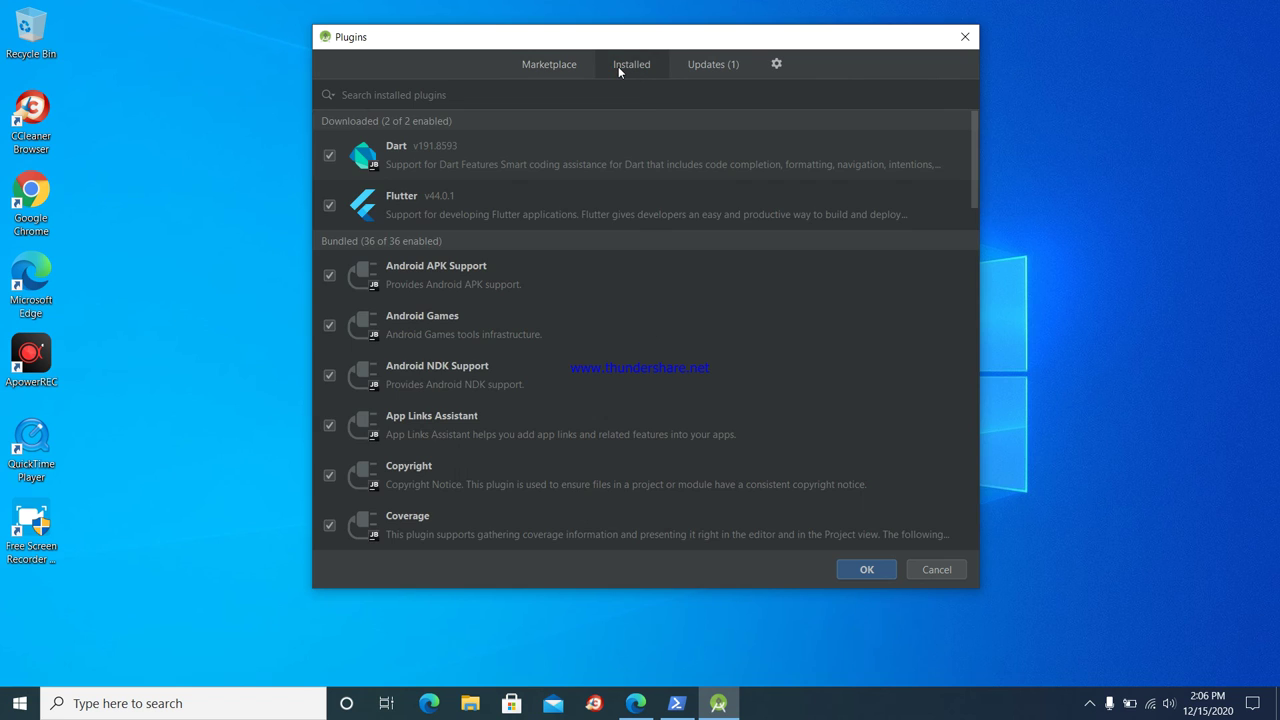
Search the plugin marketplace for "dart" again and return to the list of installed plugins
click(543, 66)
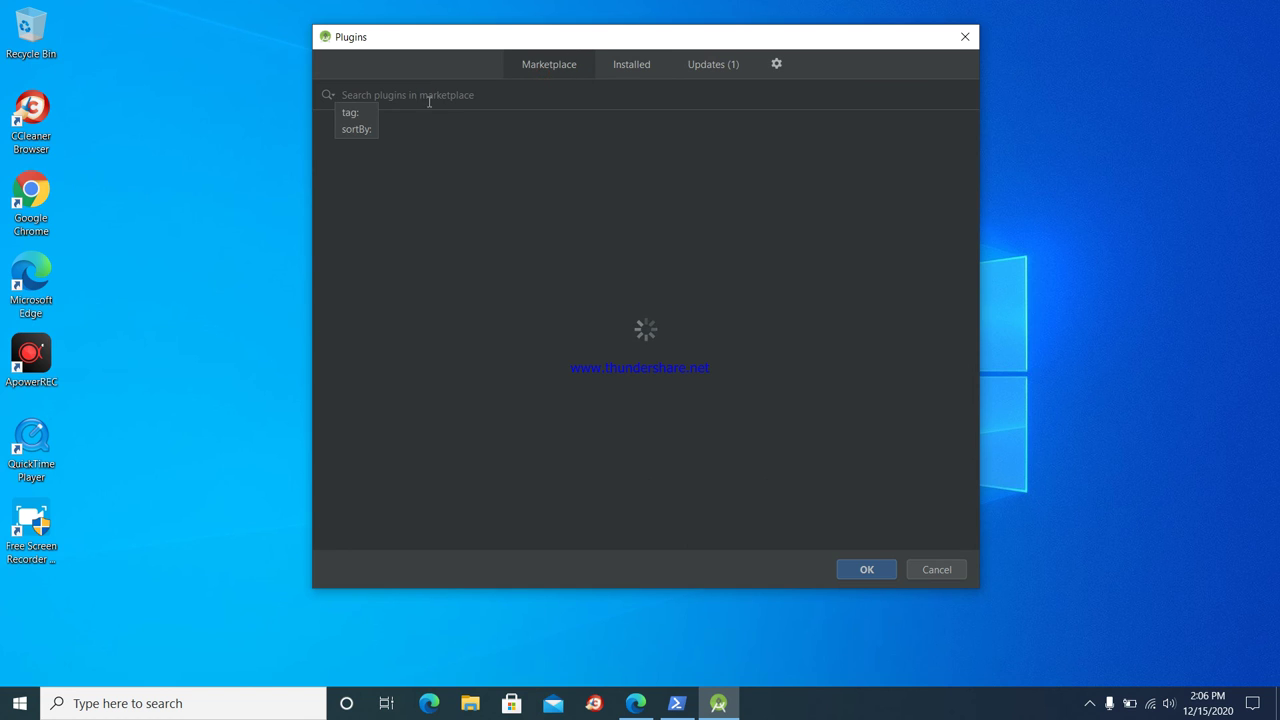
text(flu)
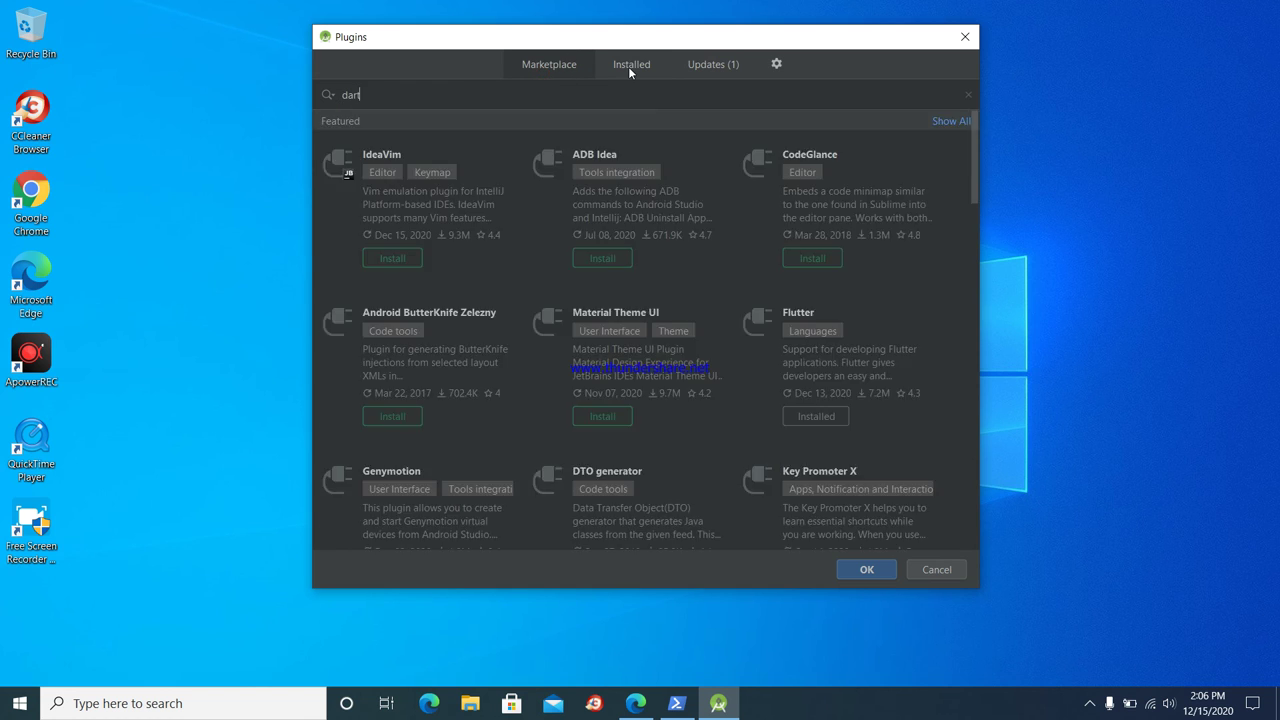
click(629, 67)
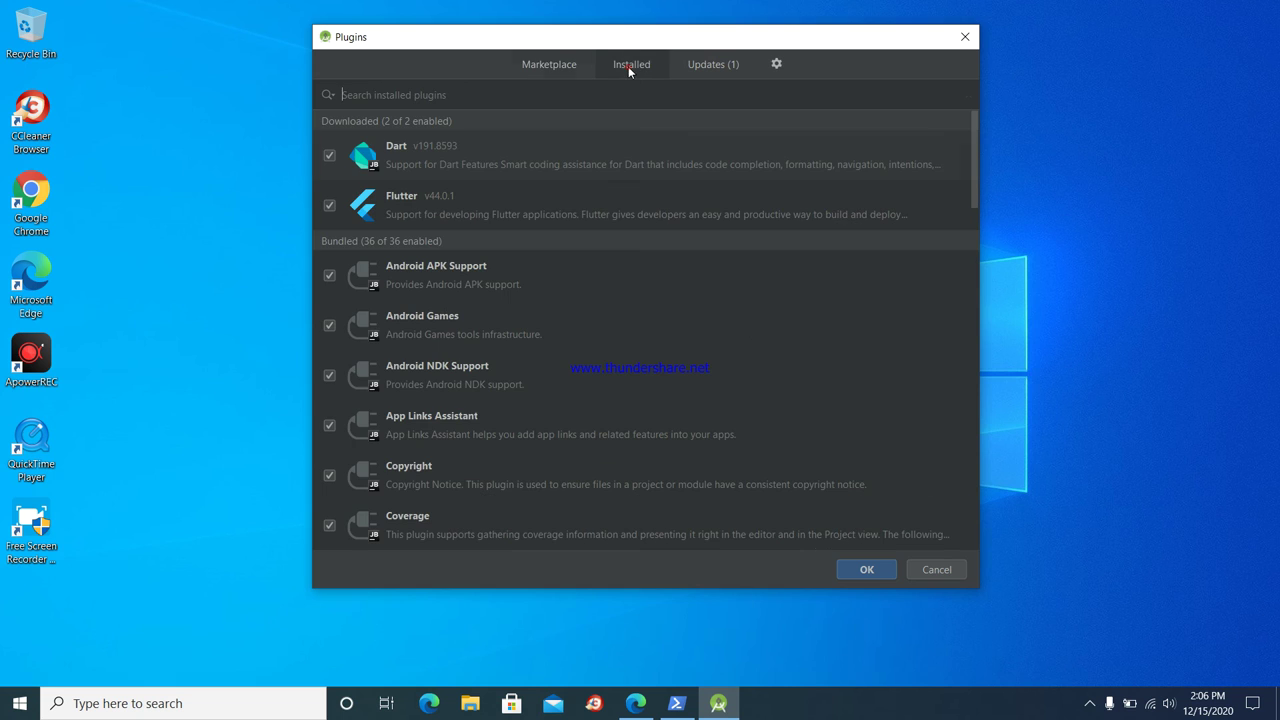
Repeat the marketplace search for "dart", clear it and accept the Plugins dialog
click(531, 72)
text(dart)
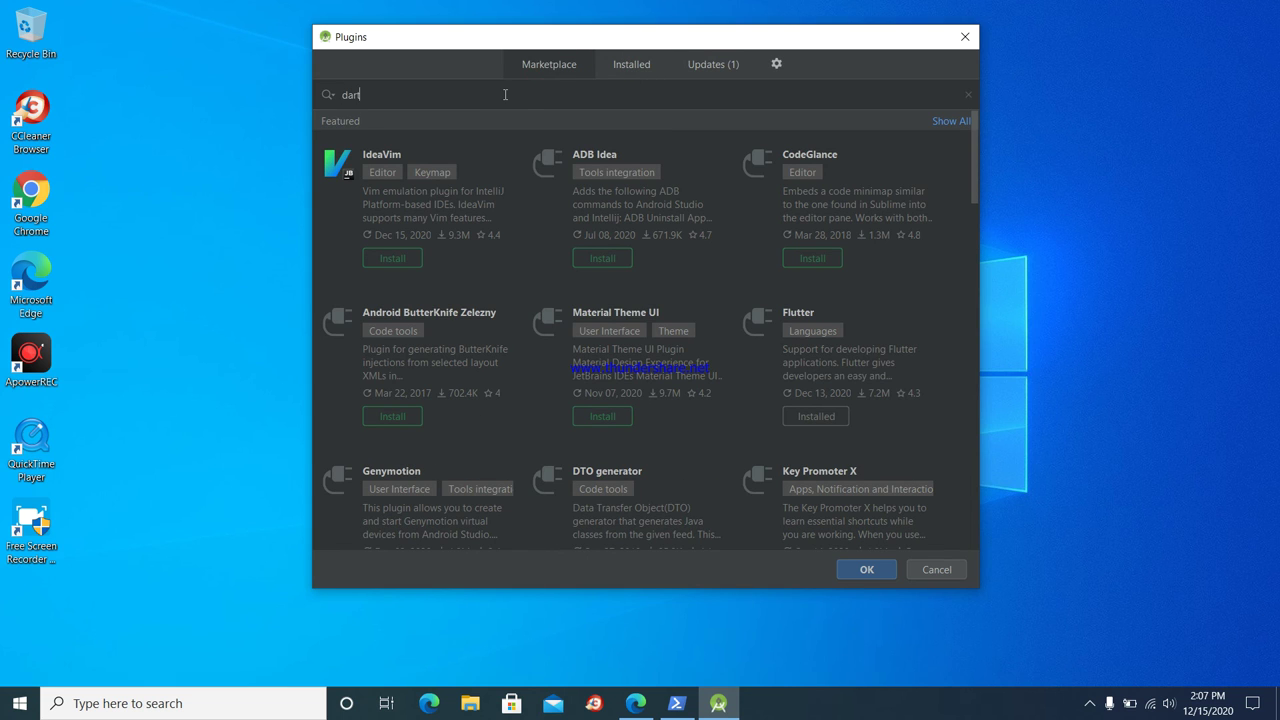
click(399, 113)
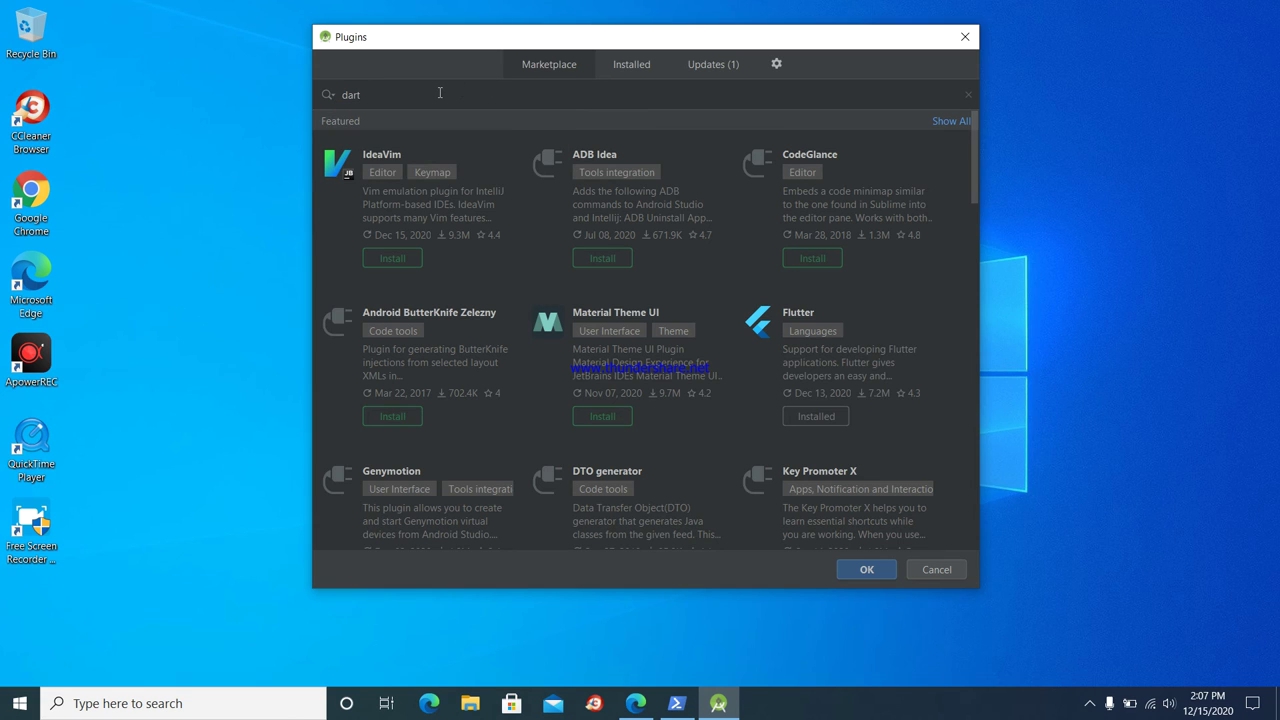
click(439, 92)
key(BackSpace)
key(BackSpace)
key(BackSpace)
key(BackSpace)
click(855, 569)
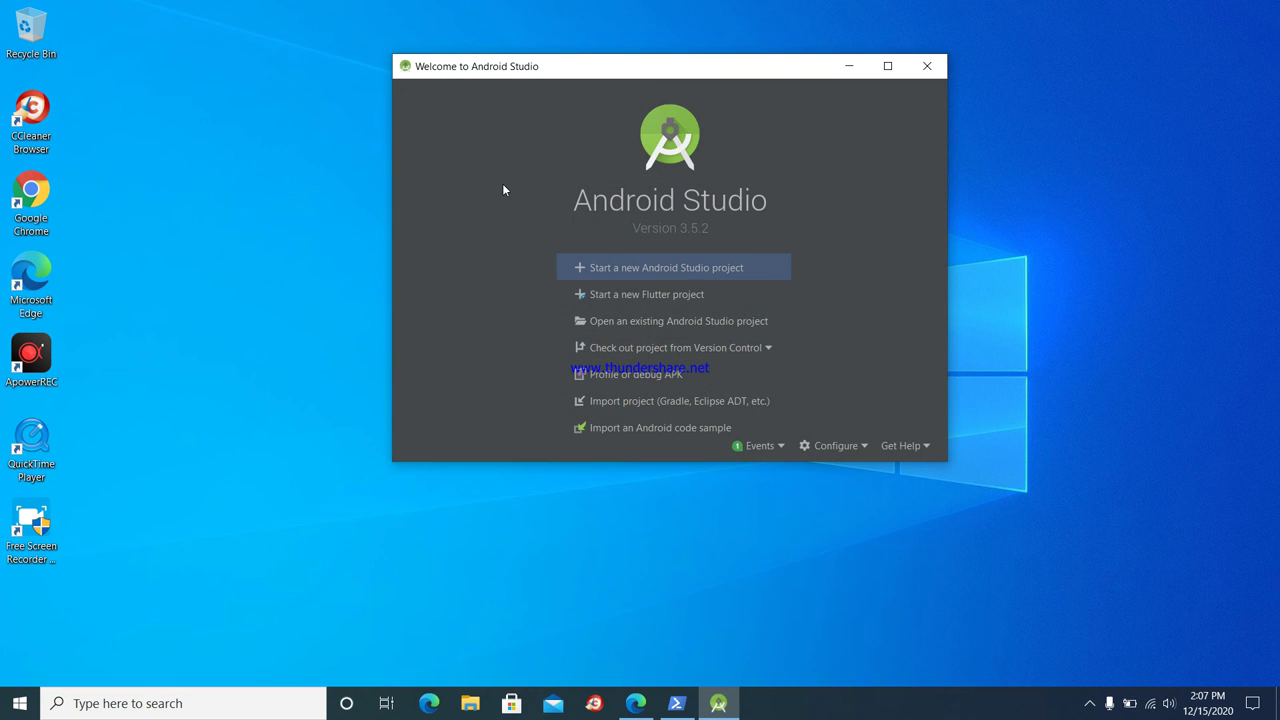
Restart Android Studio by closing its welcome window and launching it again through Windows search
click(931, 72)
click(200, 704)
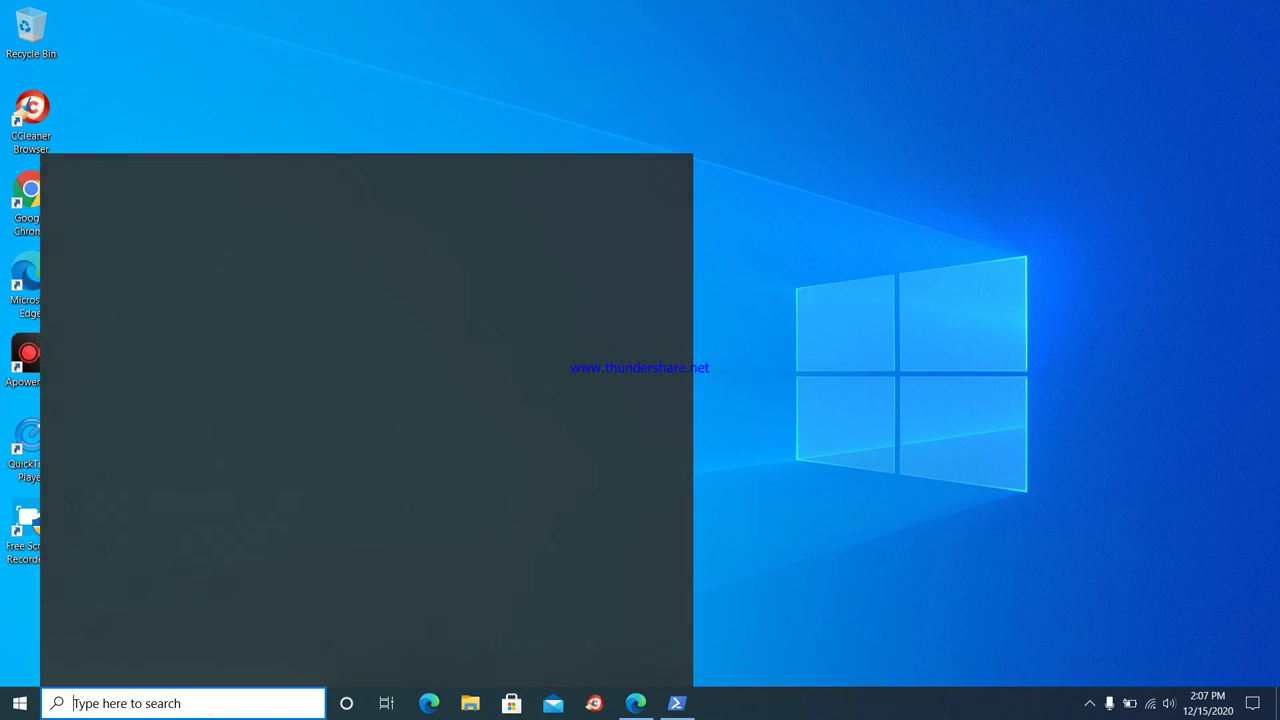
text(an)
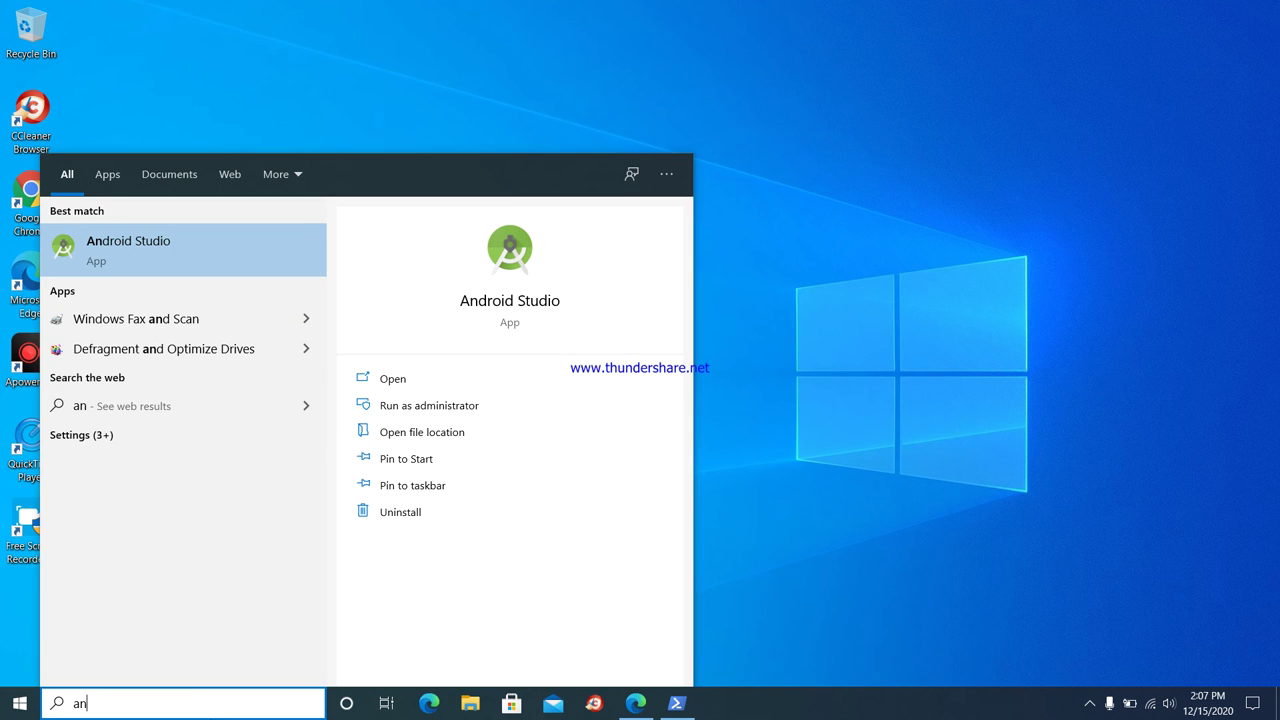
key(Return)
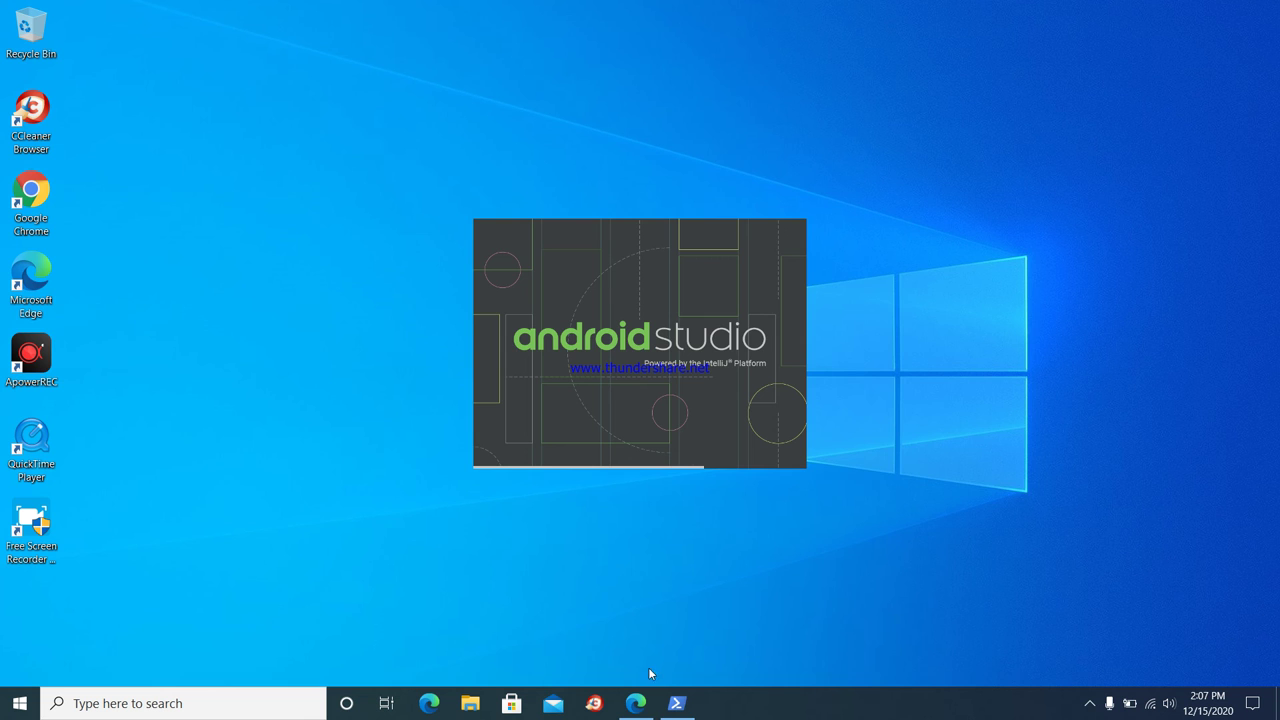
Bring the PowerShell window into view and examine the Connected device entry in the flutter doctor summary
click(677, 703)
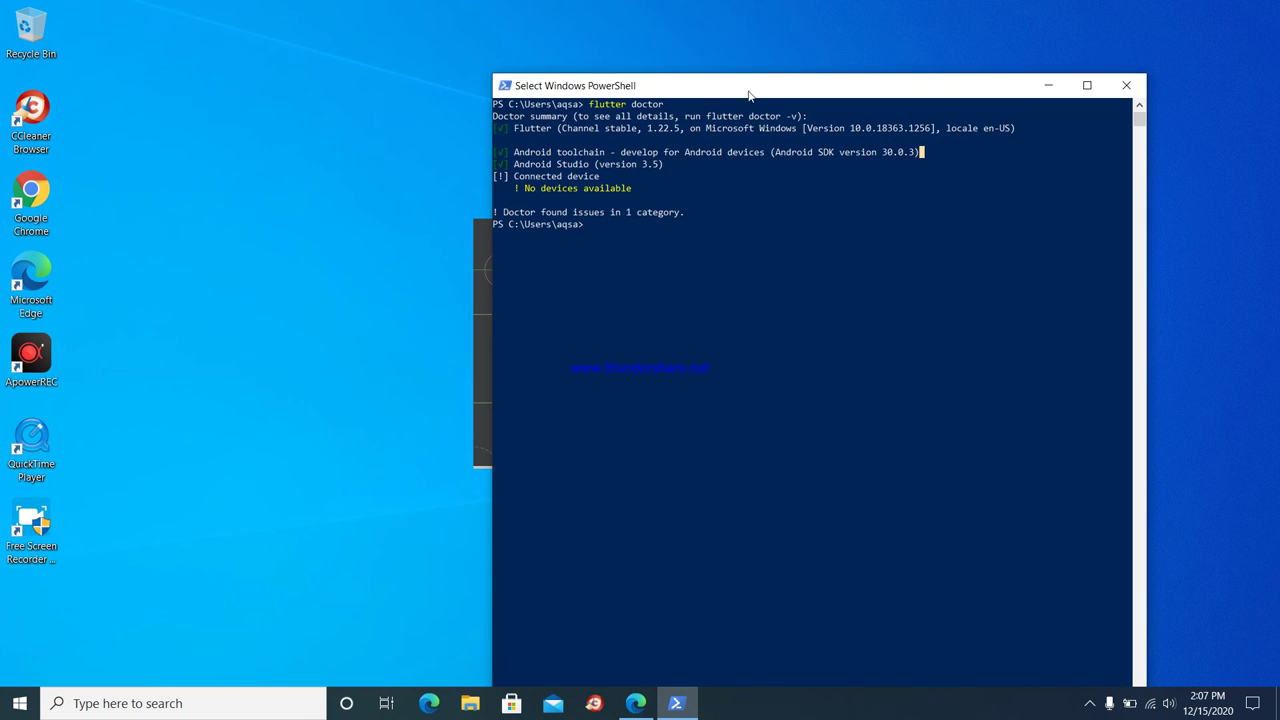
drag(750, 95, 601, 81)
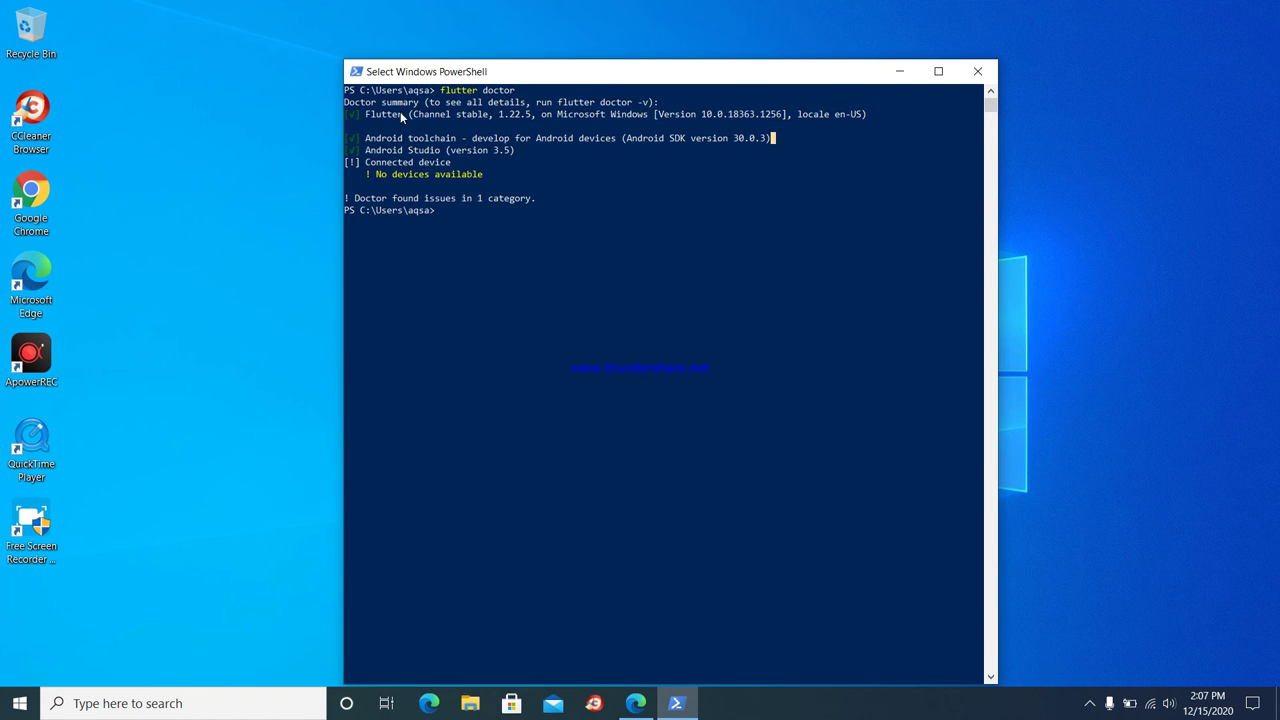
mouse_move(362, 175)
mouse_down()
mouse_move(456, 163)
mouse_move(482, 178)
mouse_move(375, 180)
mouse_move(500, 175)
mouse_move(371, 175)
mouse_move(505, 175)
mouse_move(368, 177)
mouse_up()
click(499, 175)
click(409, 172)
click(490, 174)
click(371, 175)
click(487, 176)
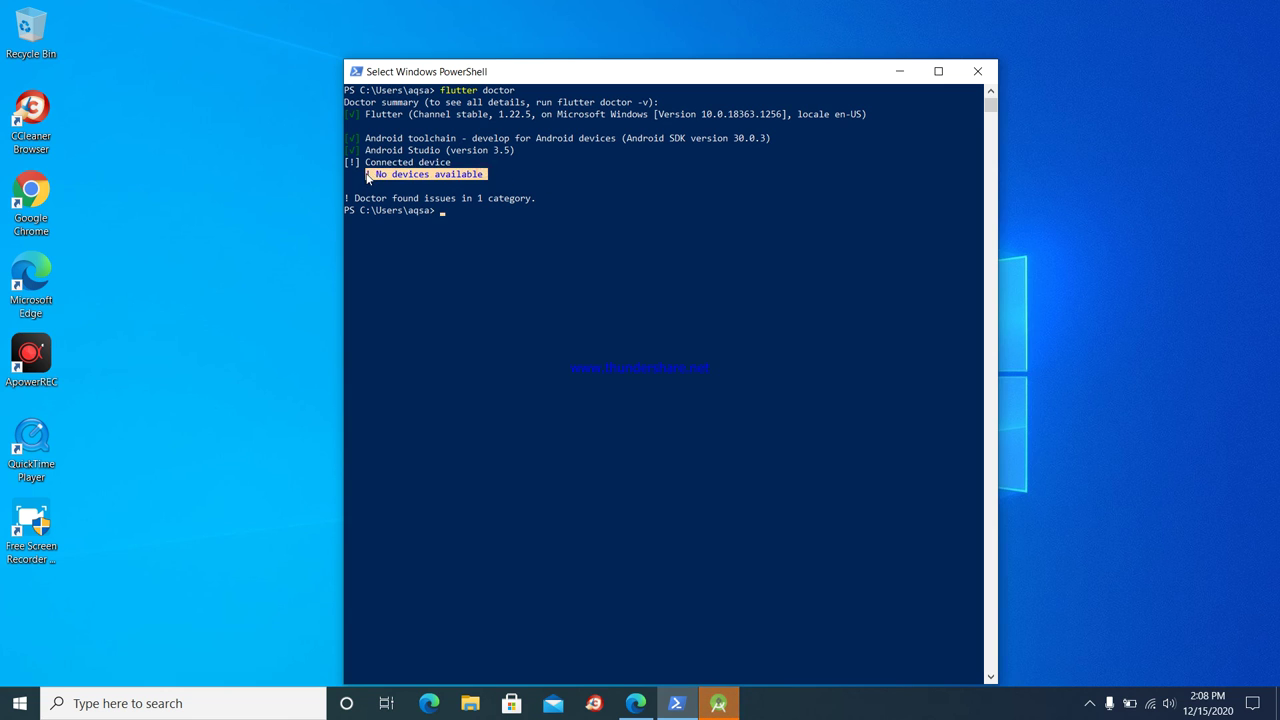
click(368, 176)
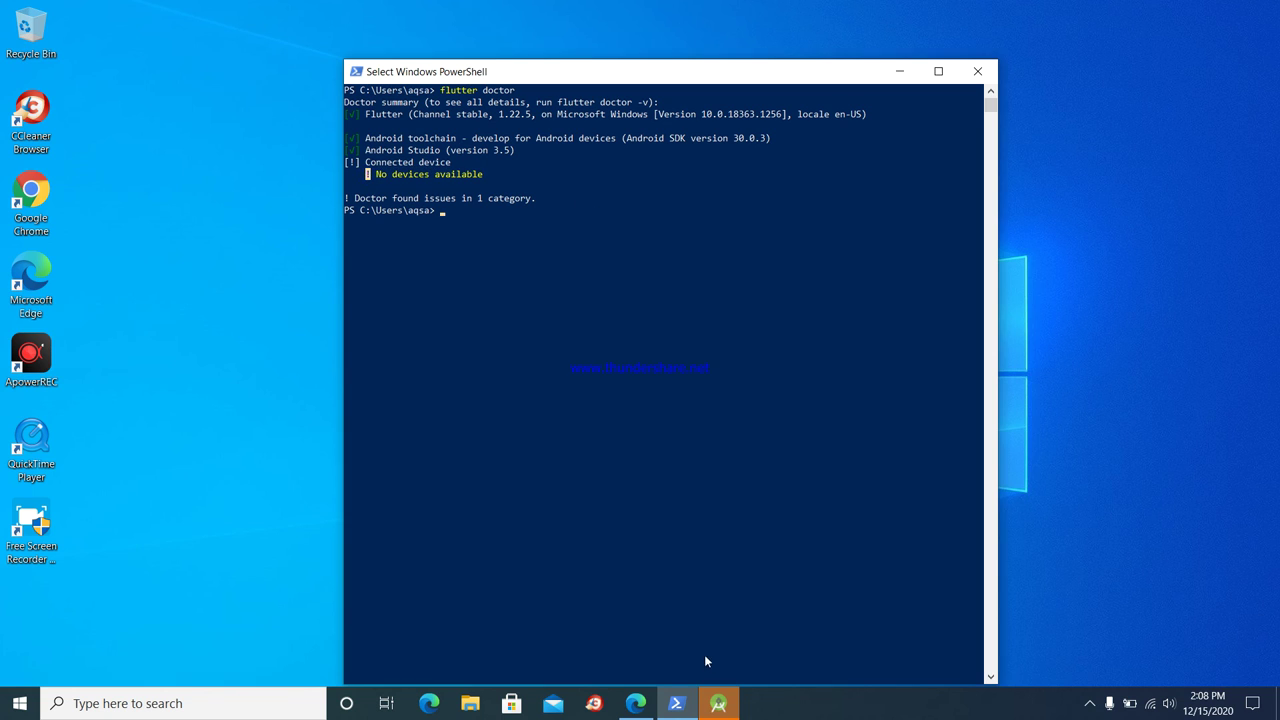
key(Escape)
text(flutter)
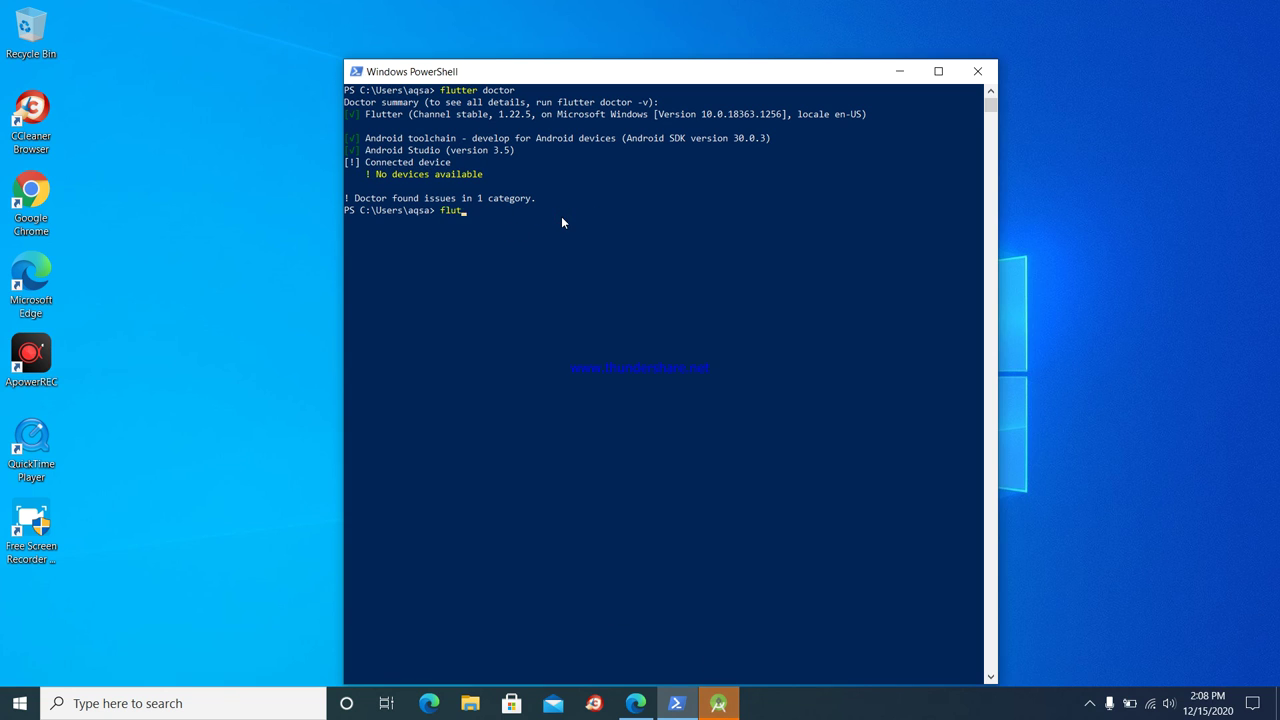
key(BackSpace)
key(BackSpace)
key(BackSpace)
key(BackSpace)
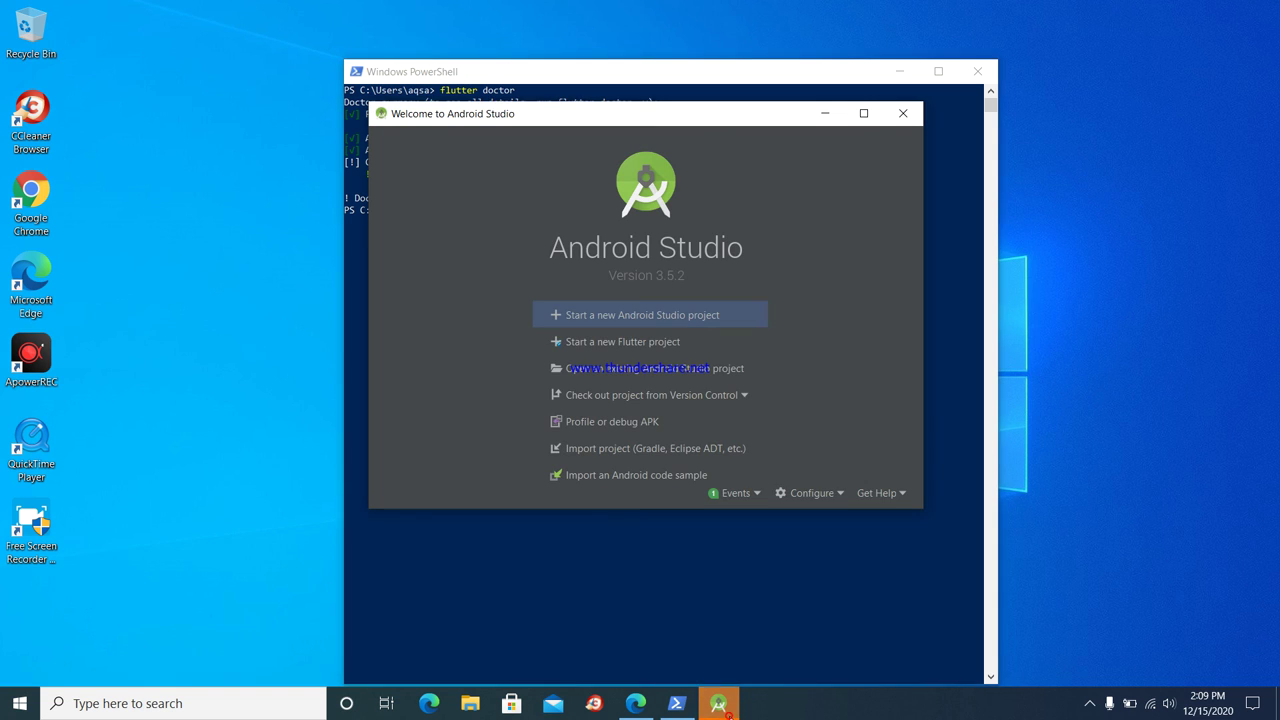
Start a new Flutter project of the Flutter Application type and proceed to its configuration page
drag(589, 116, 612, 76)
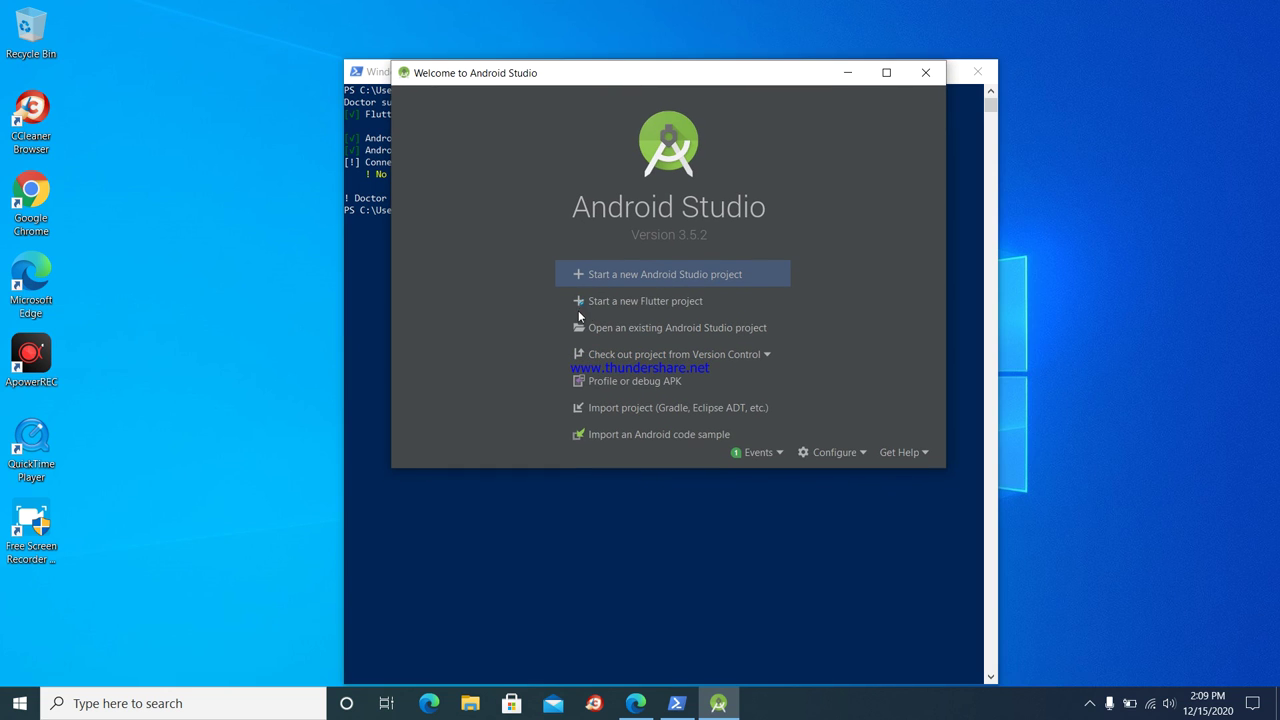
click(675, 303)
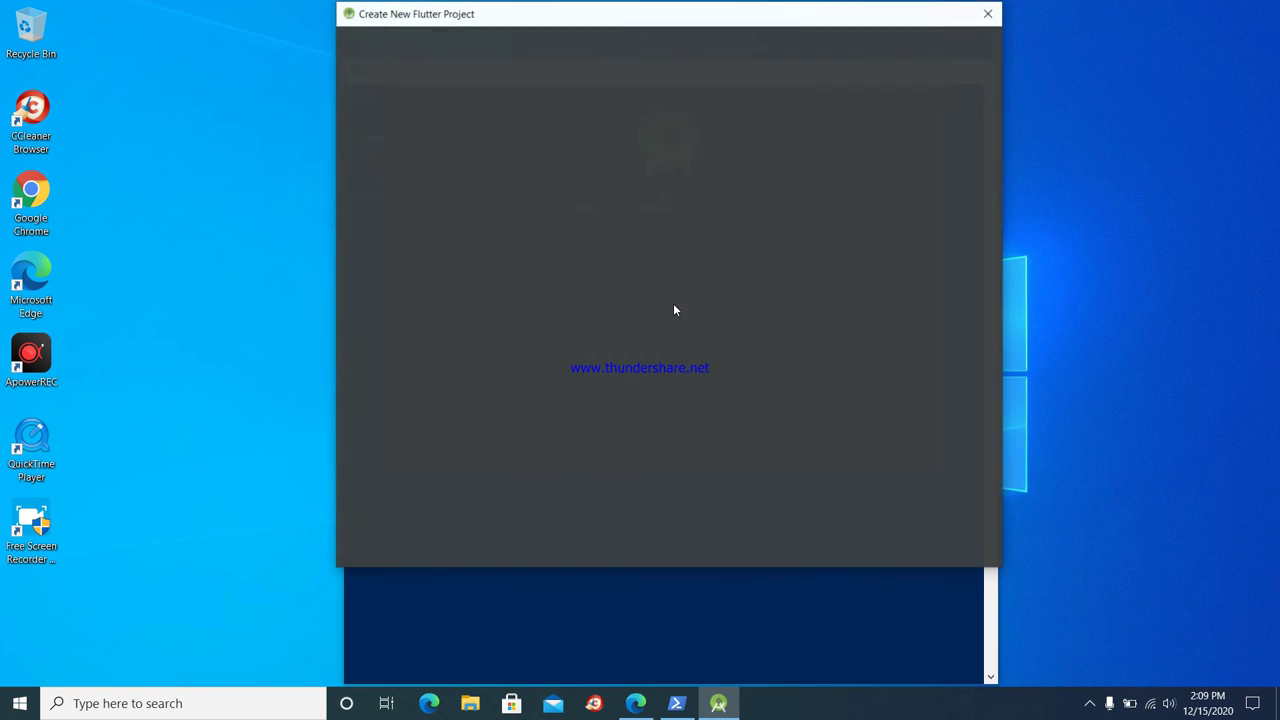
click(674, 303)
click(430, 232)
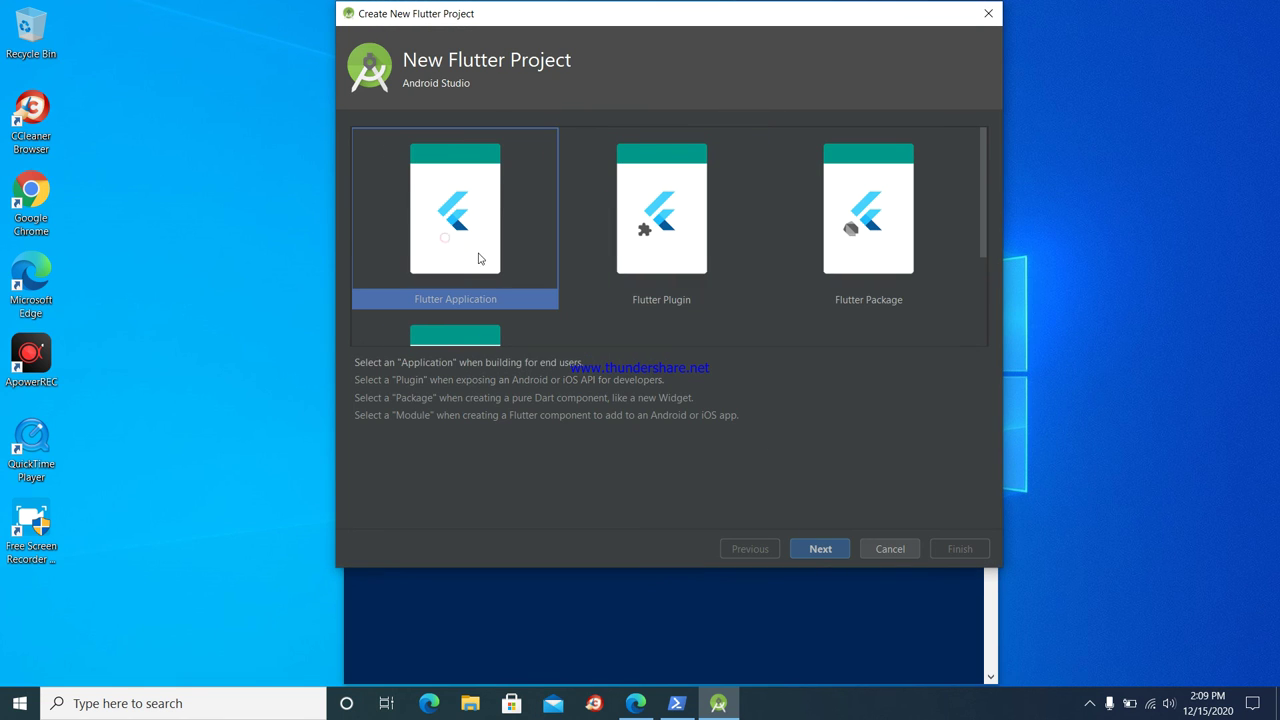
click(830, 552)
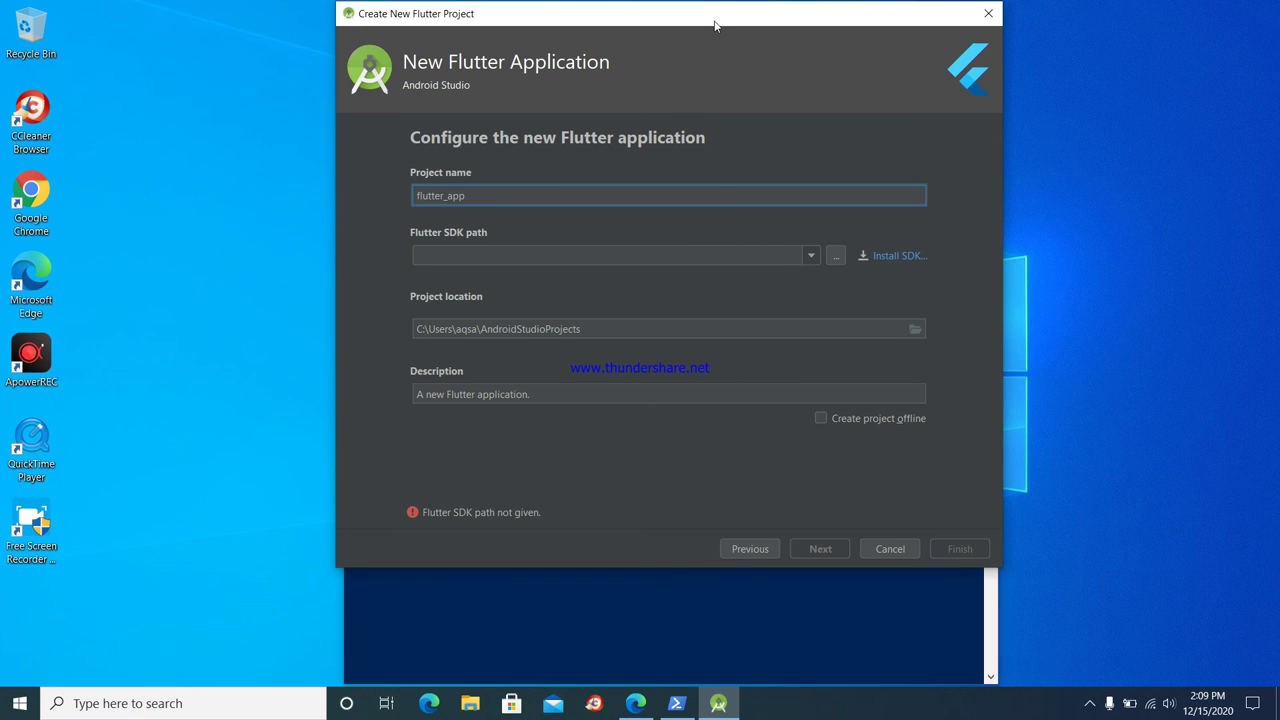
Set the Flutter SDK path of the new application to the folder C:\src\flutter
drag(715, 25, 636, 52)
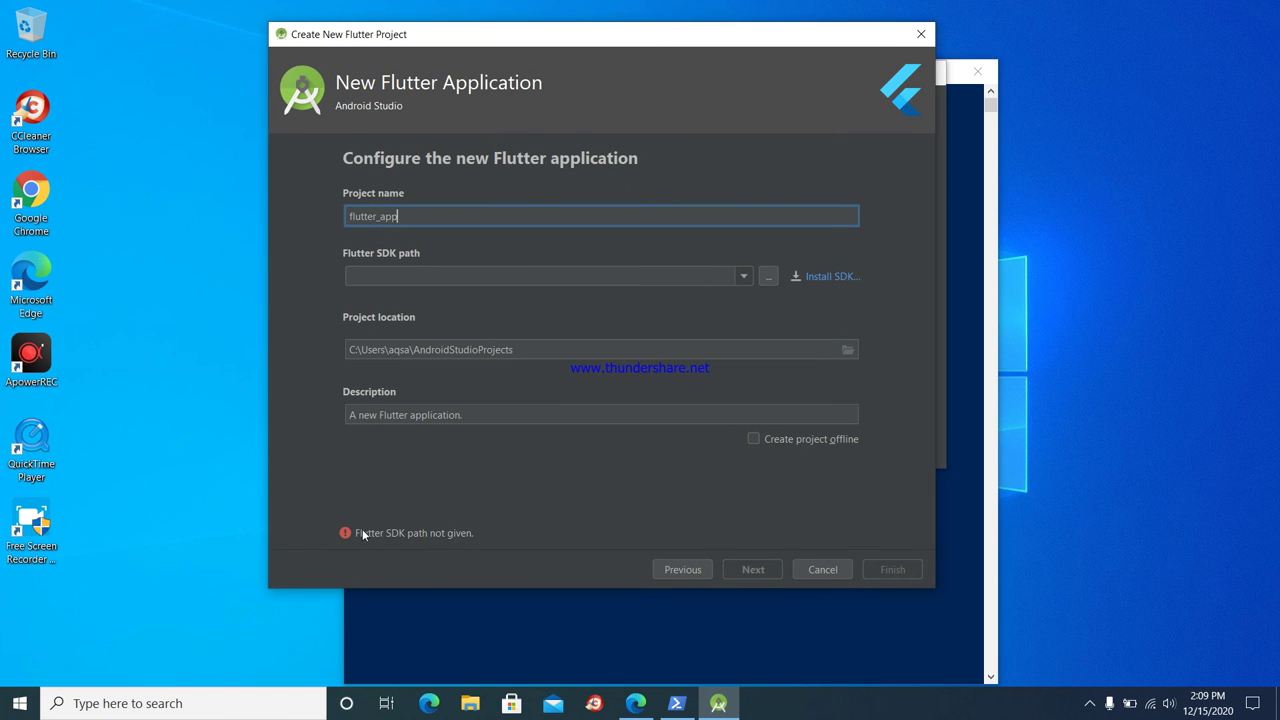
click(766, 282)
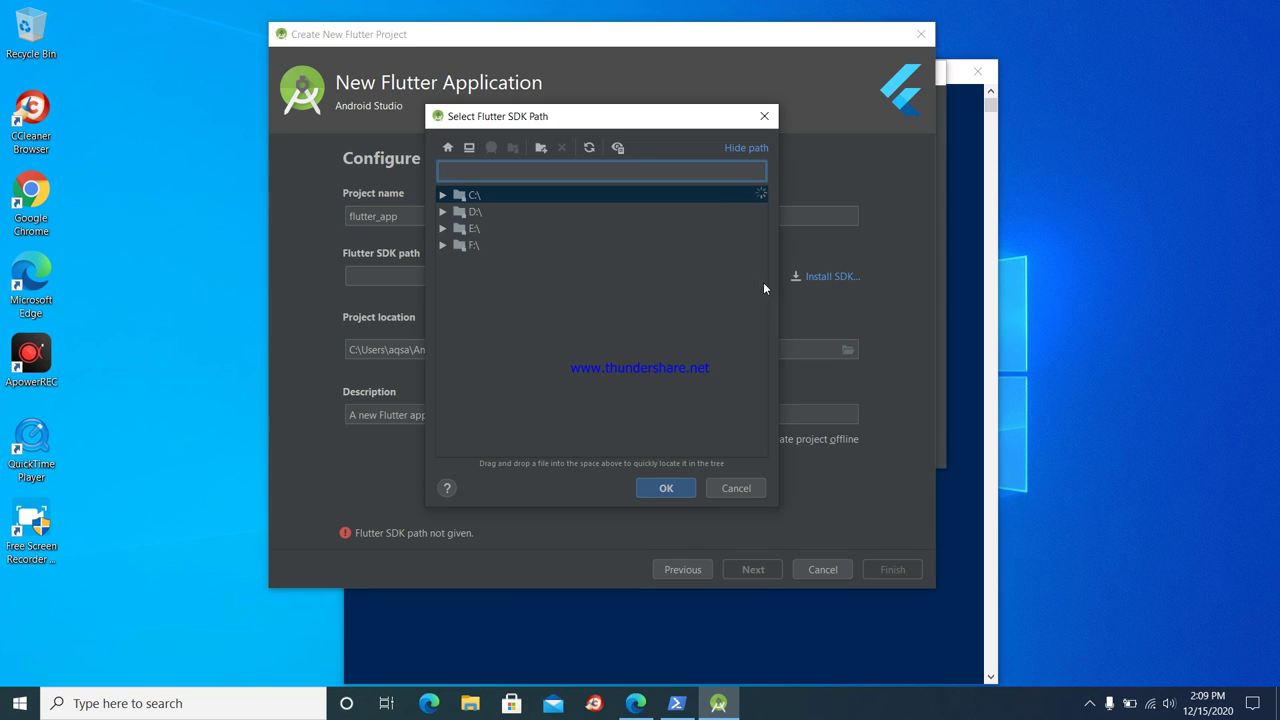
click(442, 195)
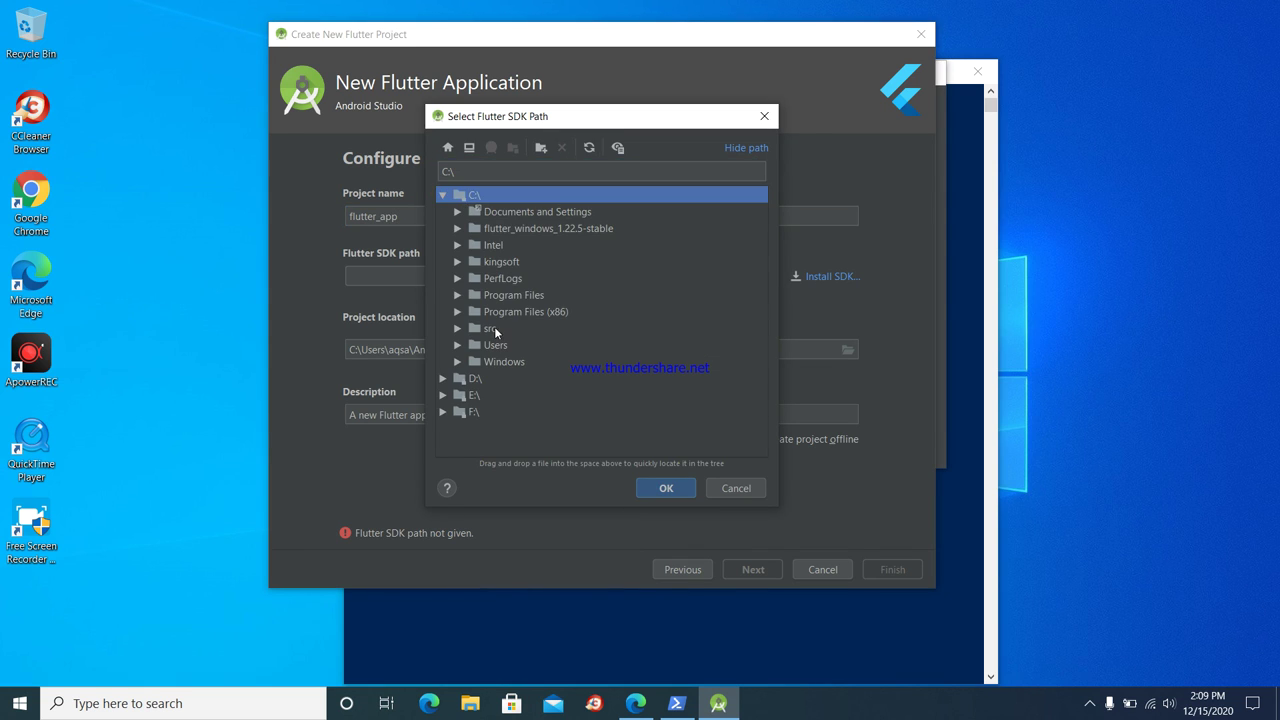
click(458, 328)
click(473, 345)
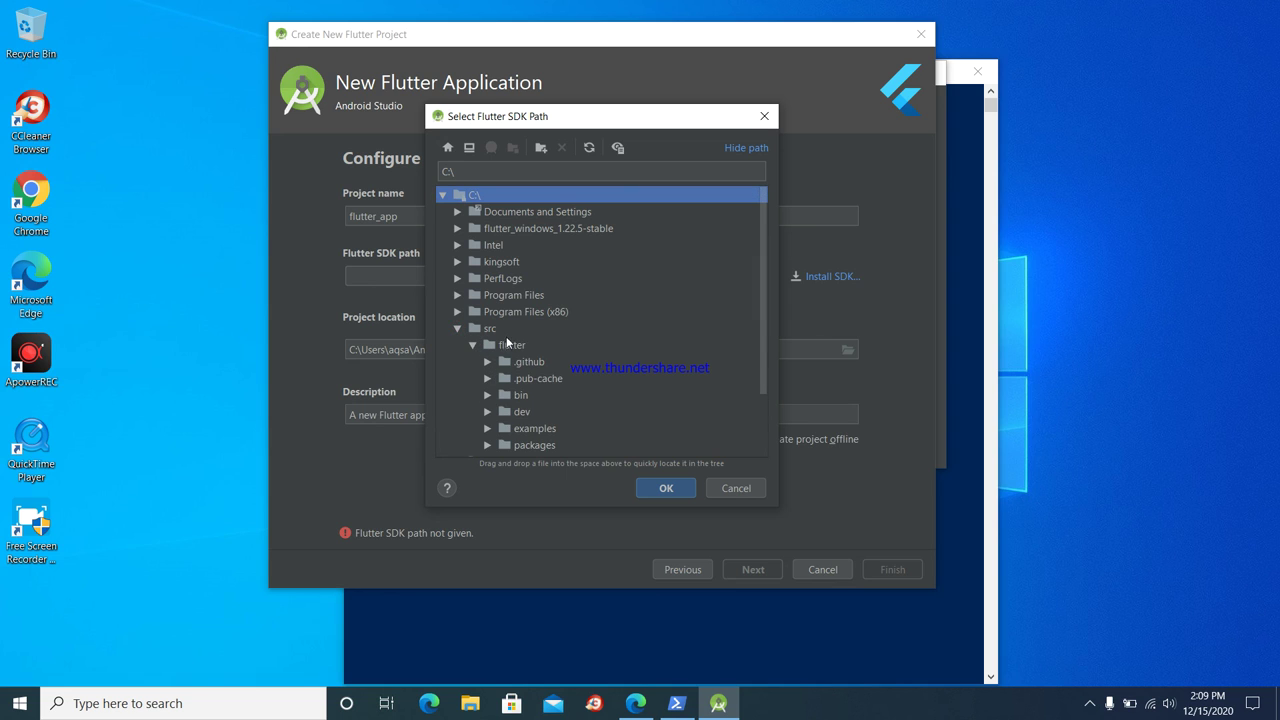
click(507, 340)
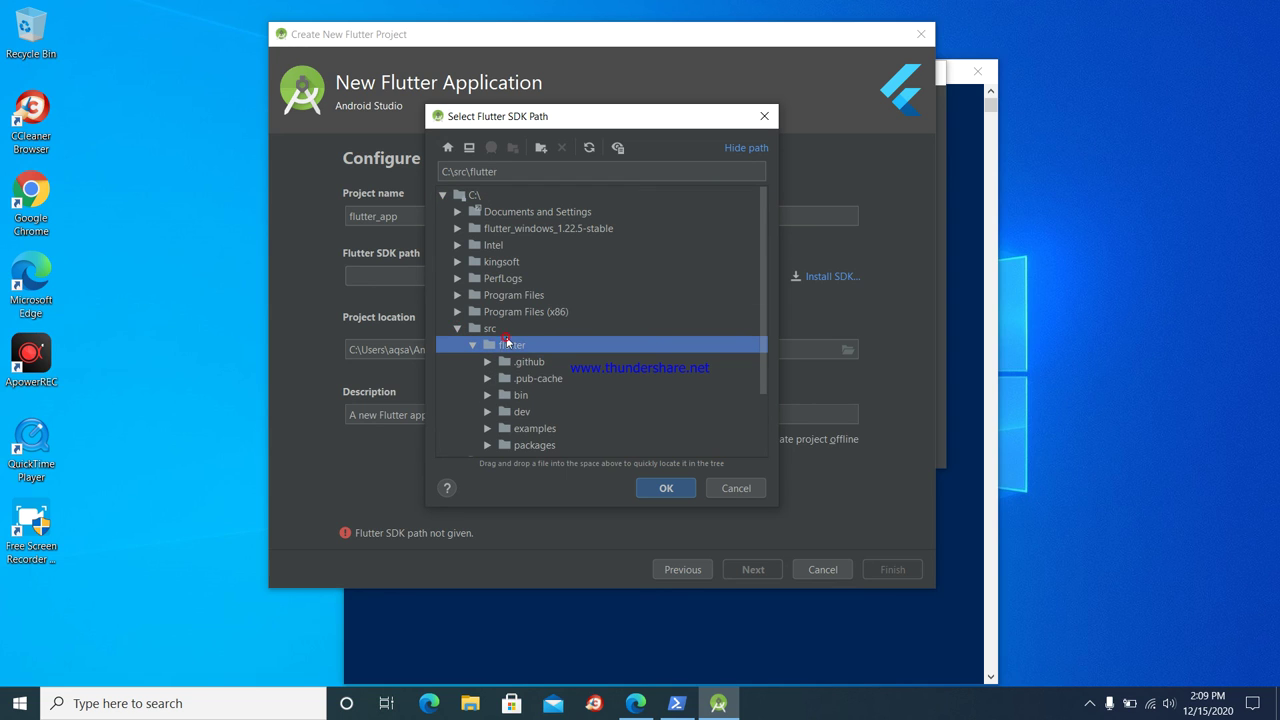
click(670, 488)
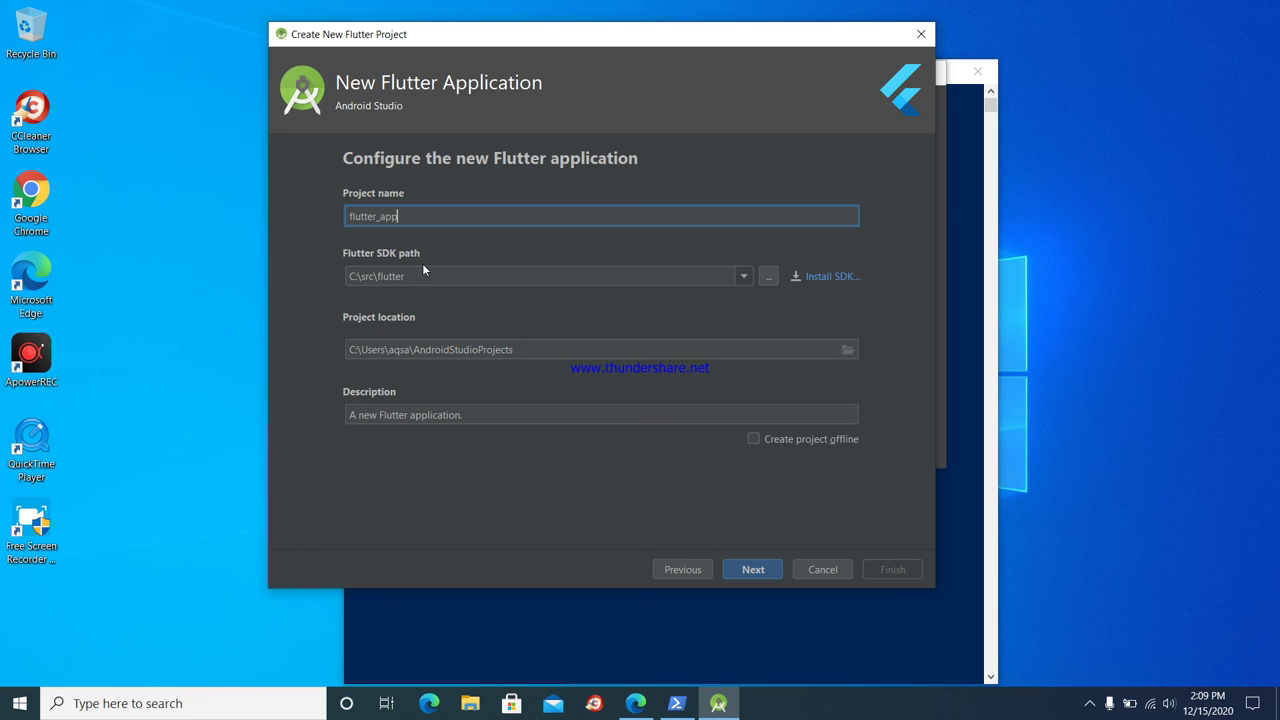
Try to create the flutter_app project with package name com.example.flutterapp and the default options, and check the event notifications
click(766, 569)
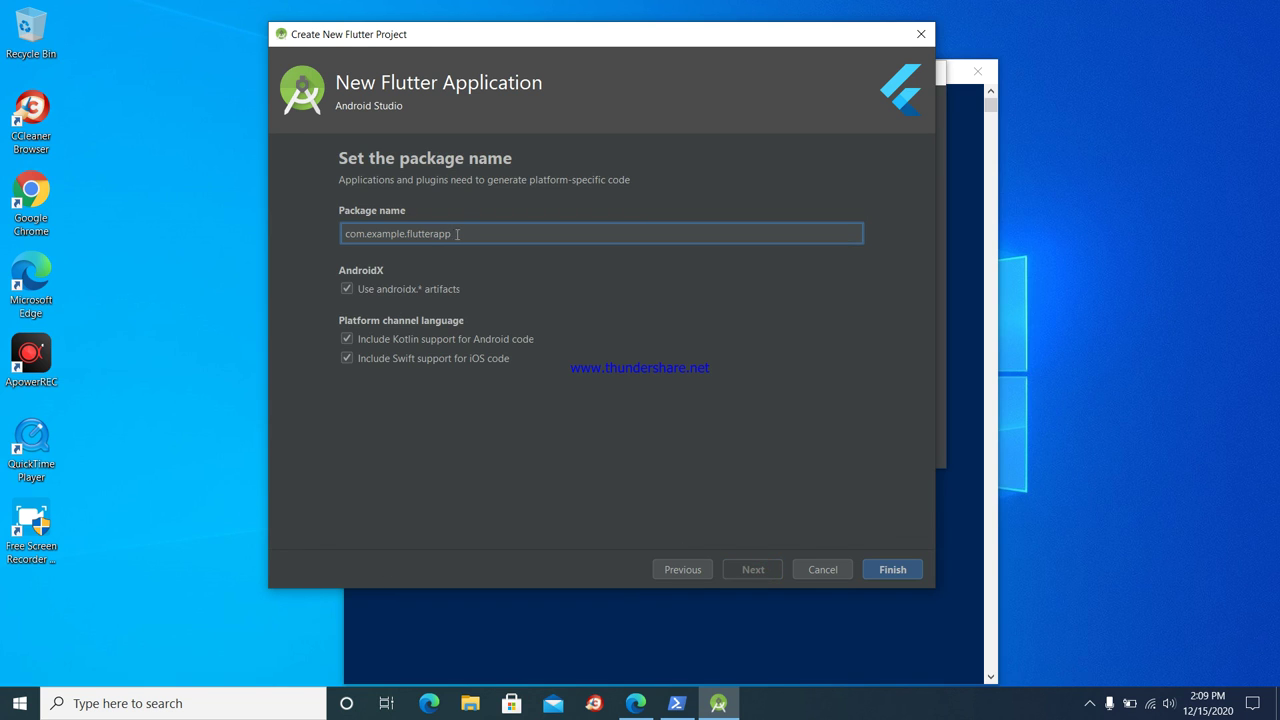
click(882, 568)
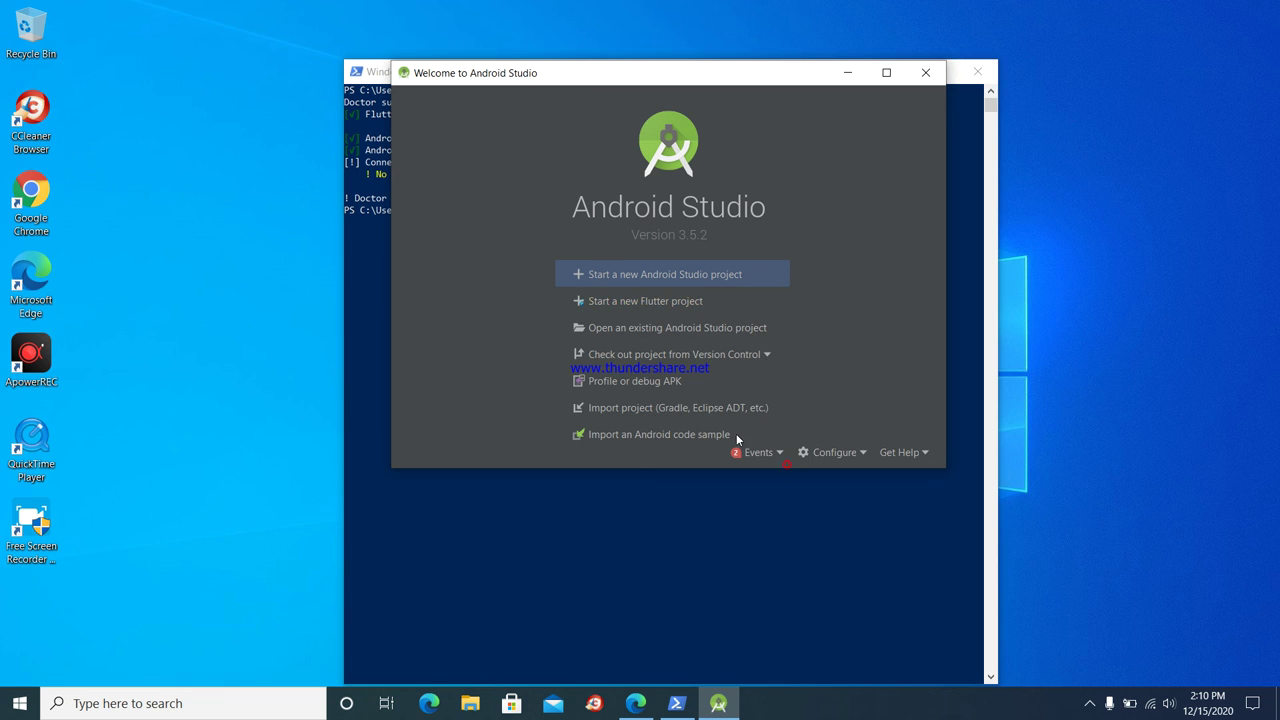
click(762, 454)
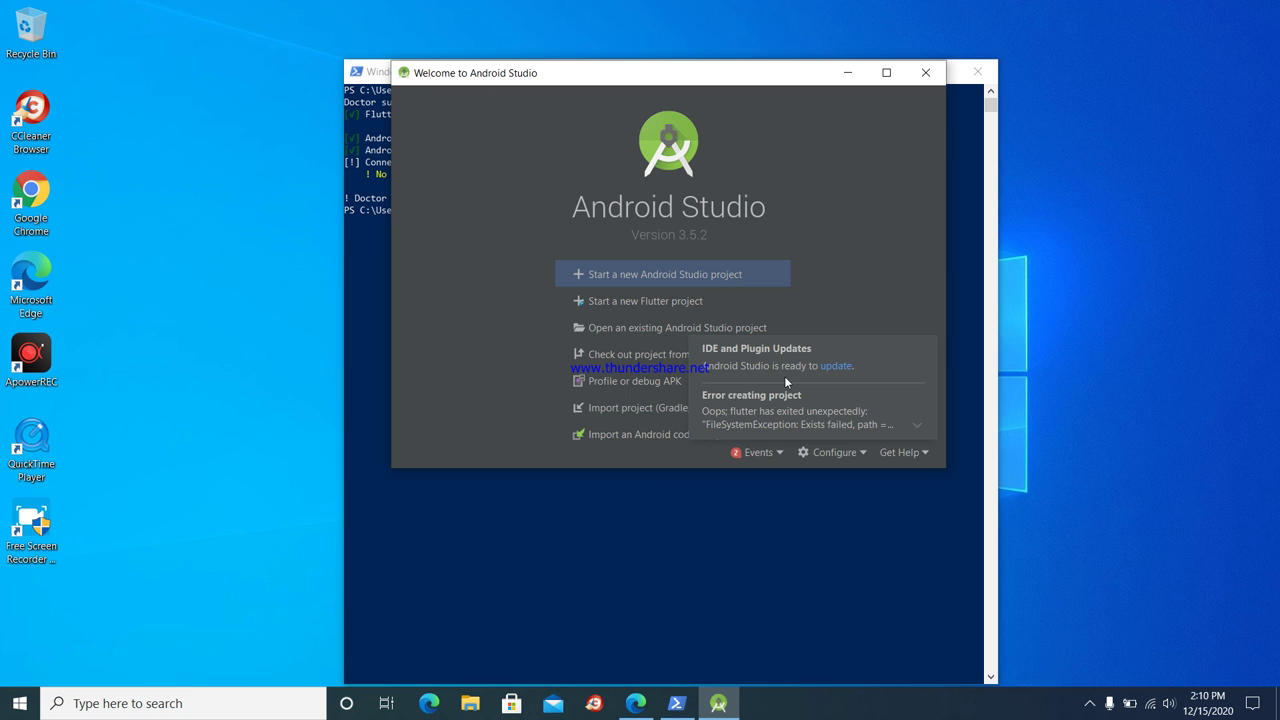
click(881, 278)
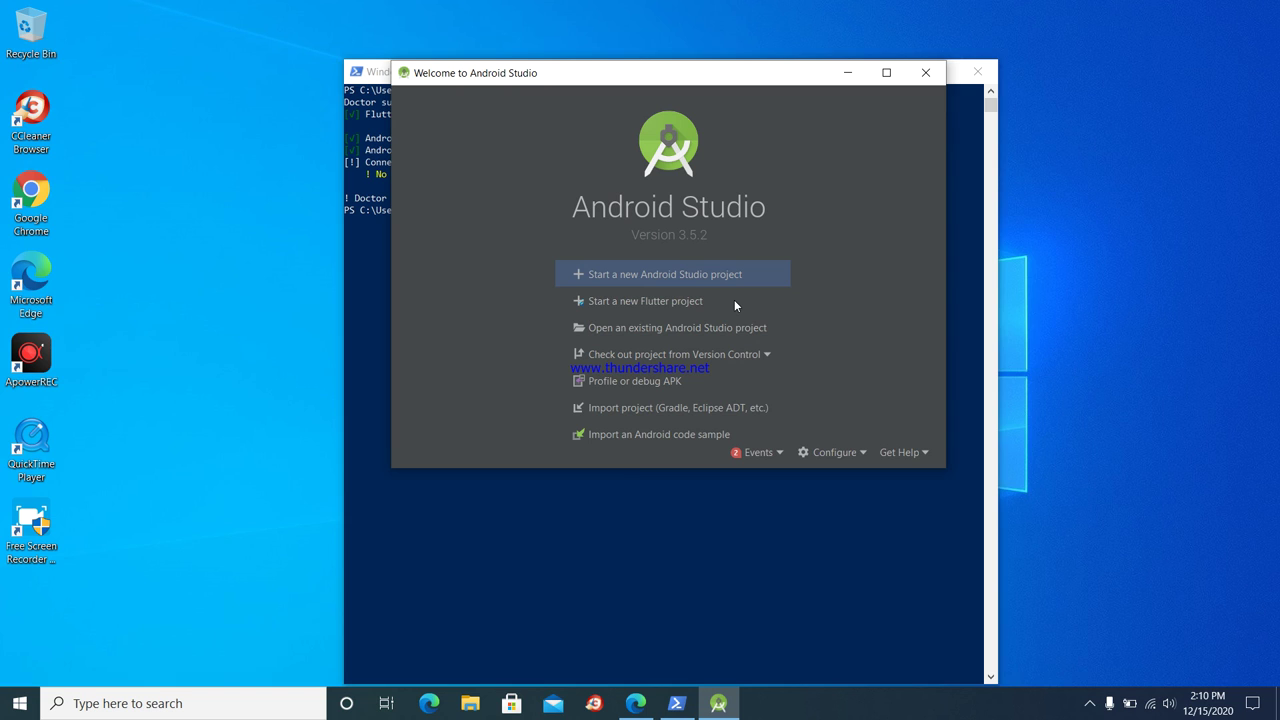
click(1089, 703)
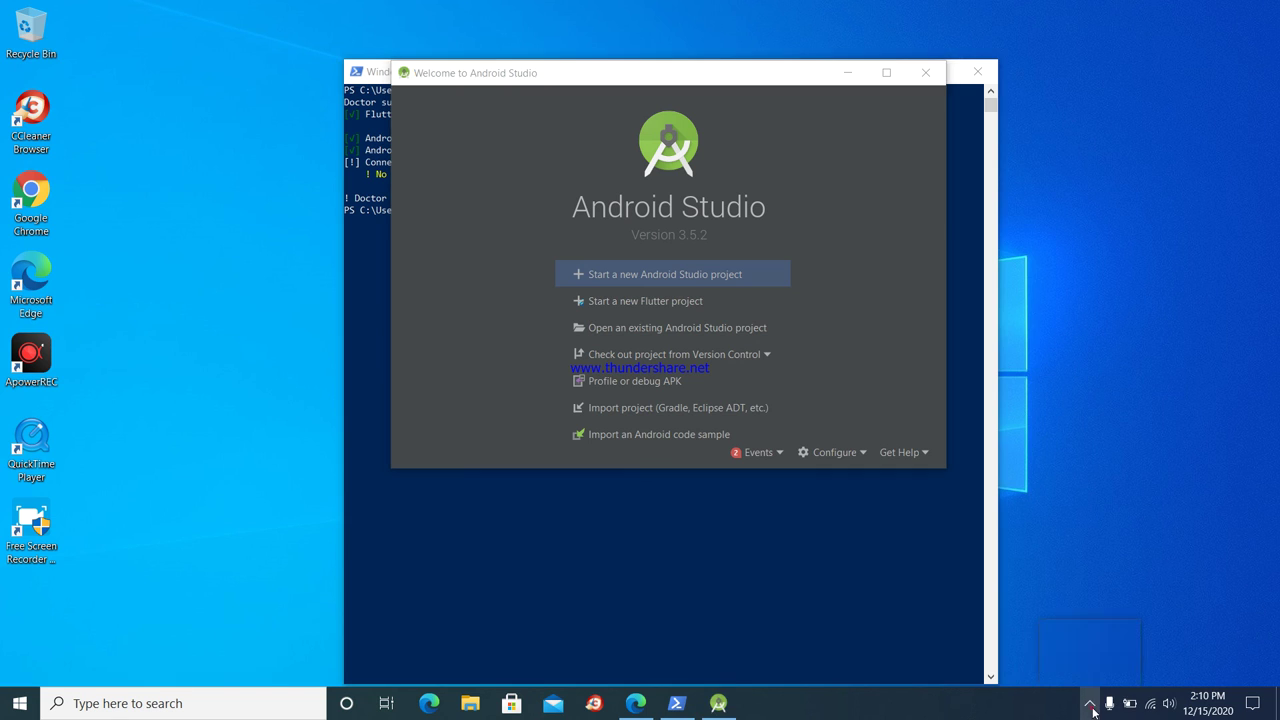
right_click(1119, 672)
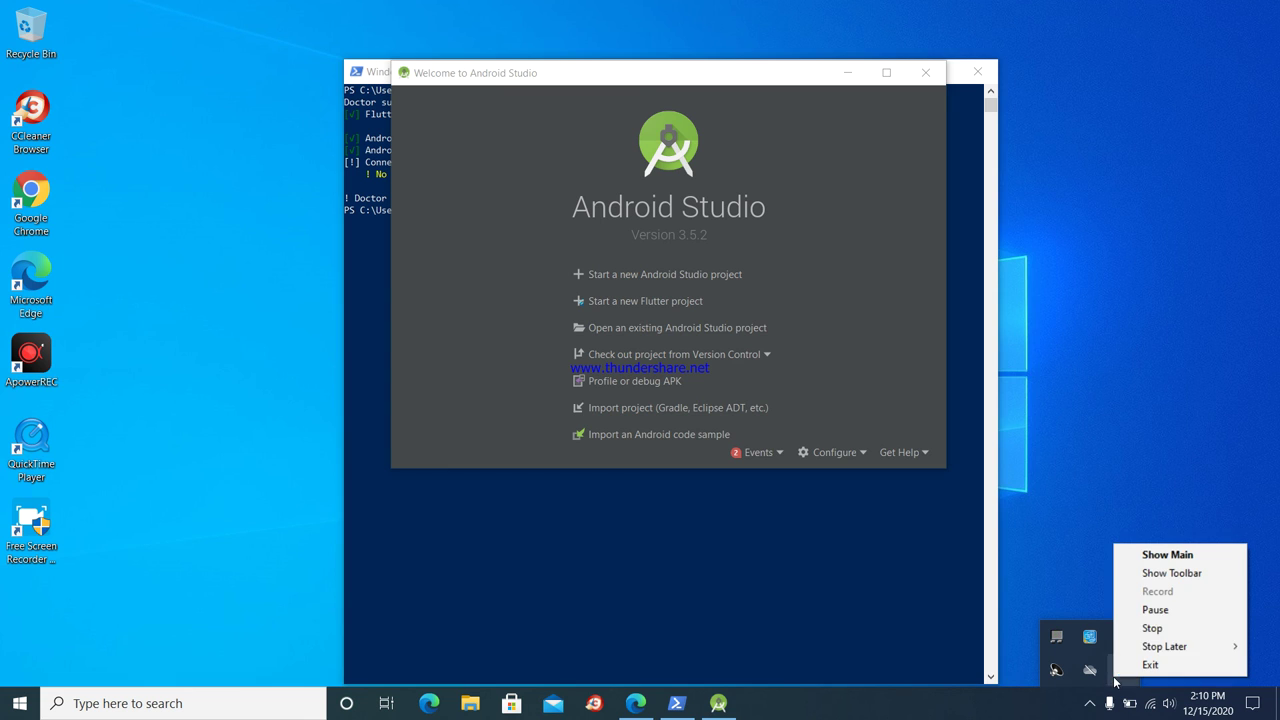